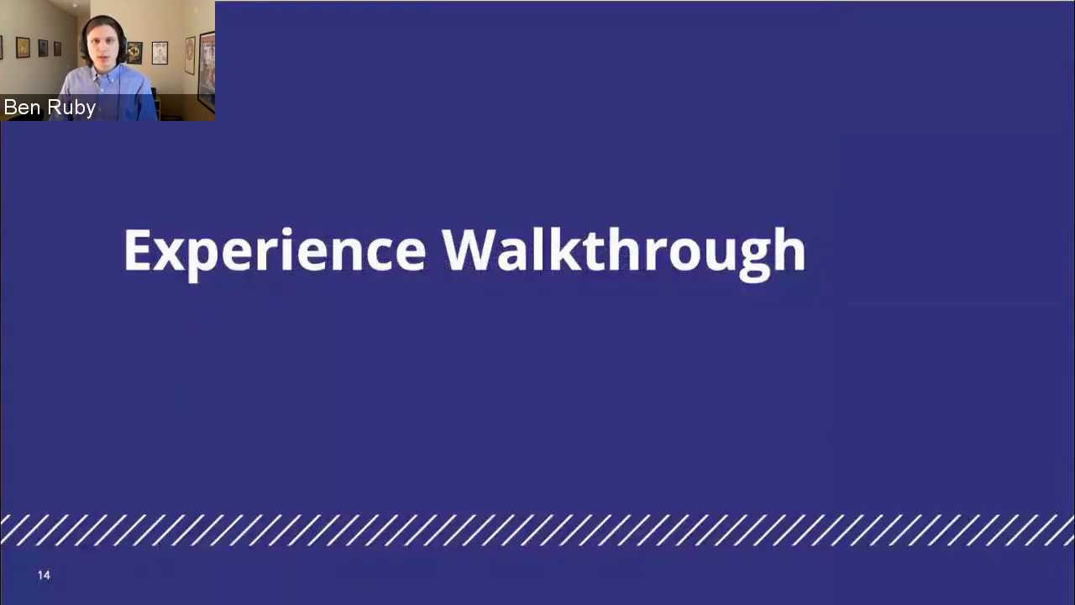
Exit the slideshow after slide 14, Experience Walkthrough.
{"action": "key", "text": "Escape"}
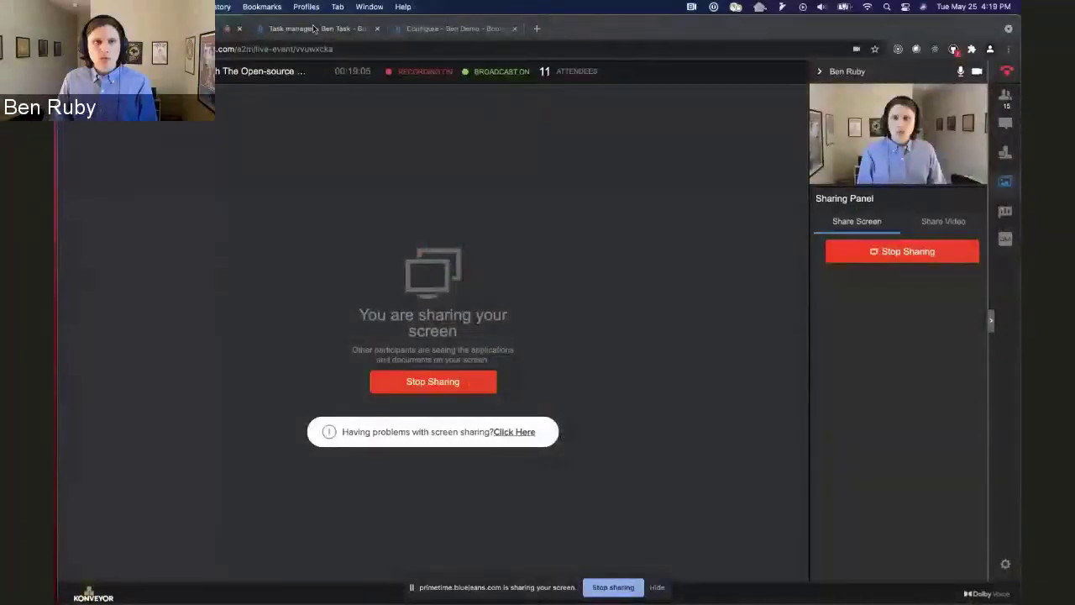
Sign in to Boomerang Flow in the task manager tab with the admin username and saved password.
{"action": "left_click", "coordinate": [318, 28]}
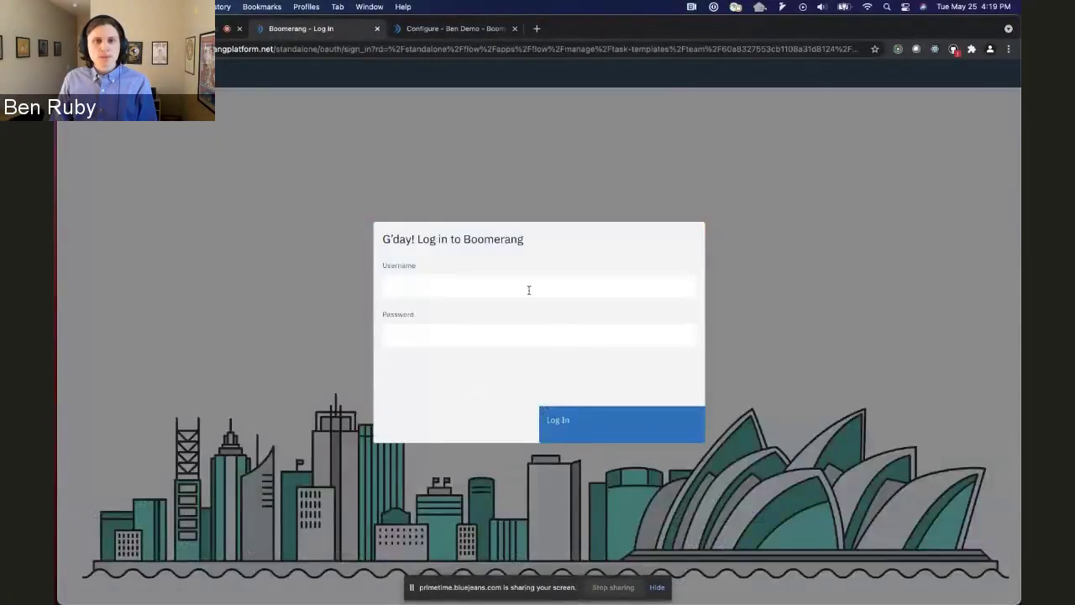
{"action": "left_click", "coordinate": [528, 285]}
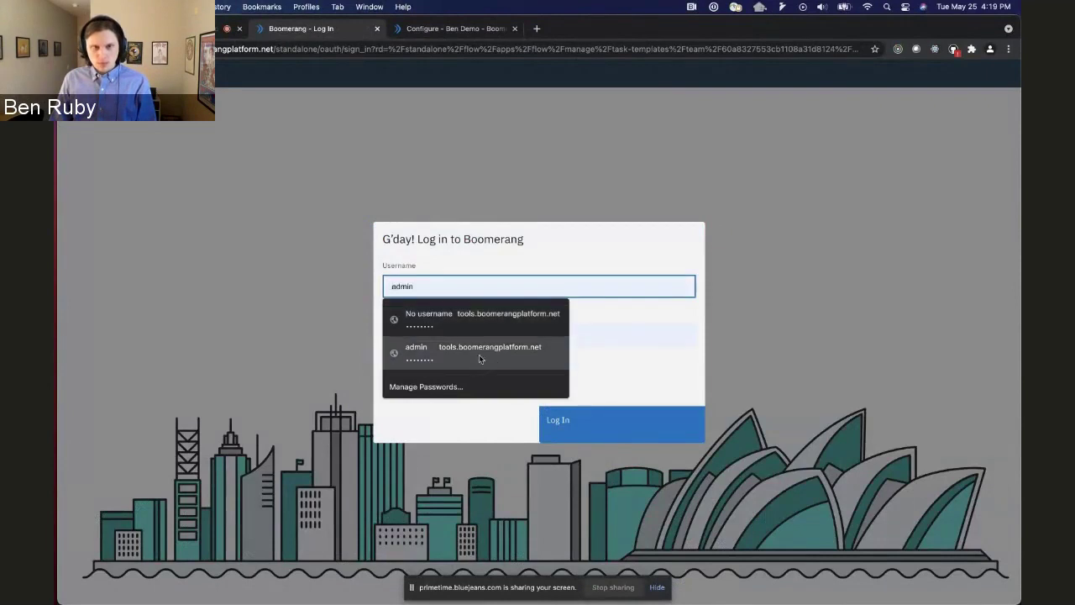
{"action": "type", "text": "bmrgadmin"}
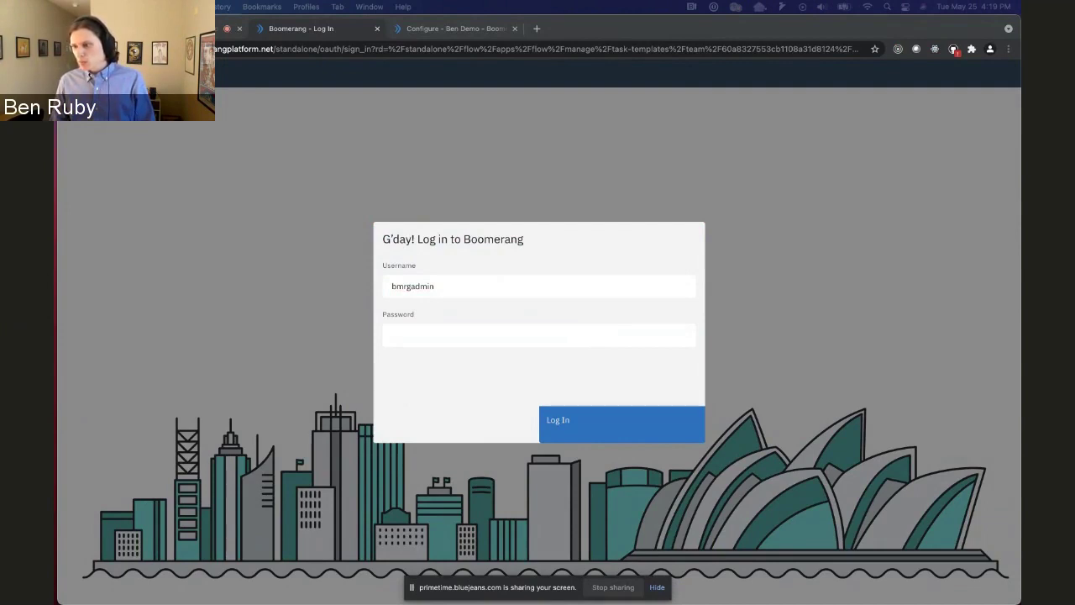
{"action": "left_click", "coordinate": [545, 333]}
{"action": "left_click", "coordinate": [470, 361]}
{"action": "left_click", "coordinate": [636, 423]}
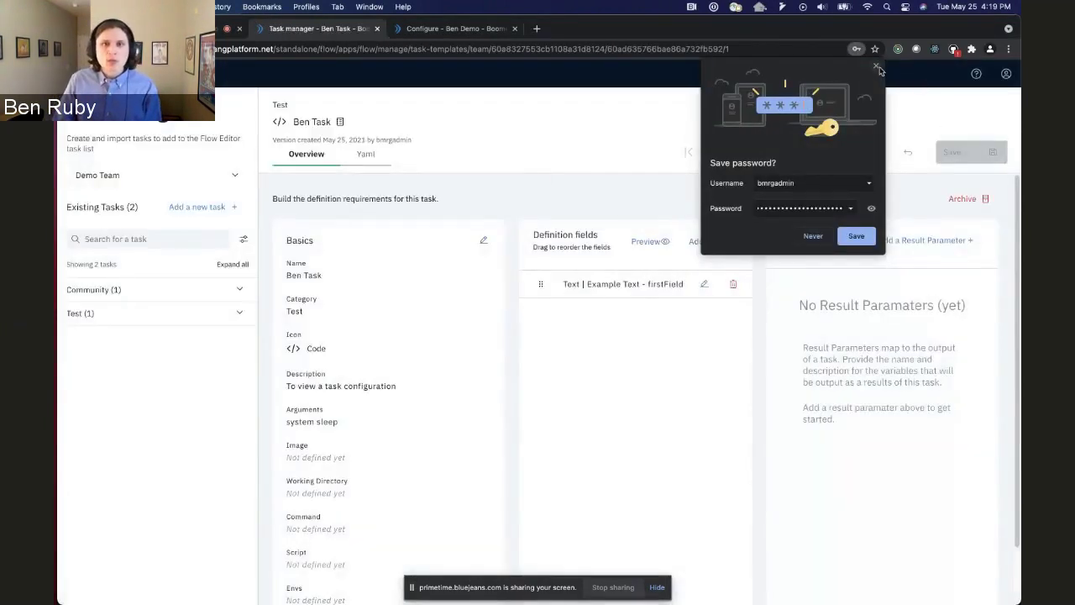
Dismiss Chrome's 'Save password?' bubble covering the Ben Task overview.
{"action": "left_click", "coordinate": [876, 66]}
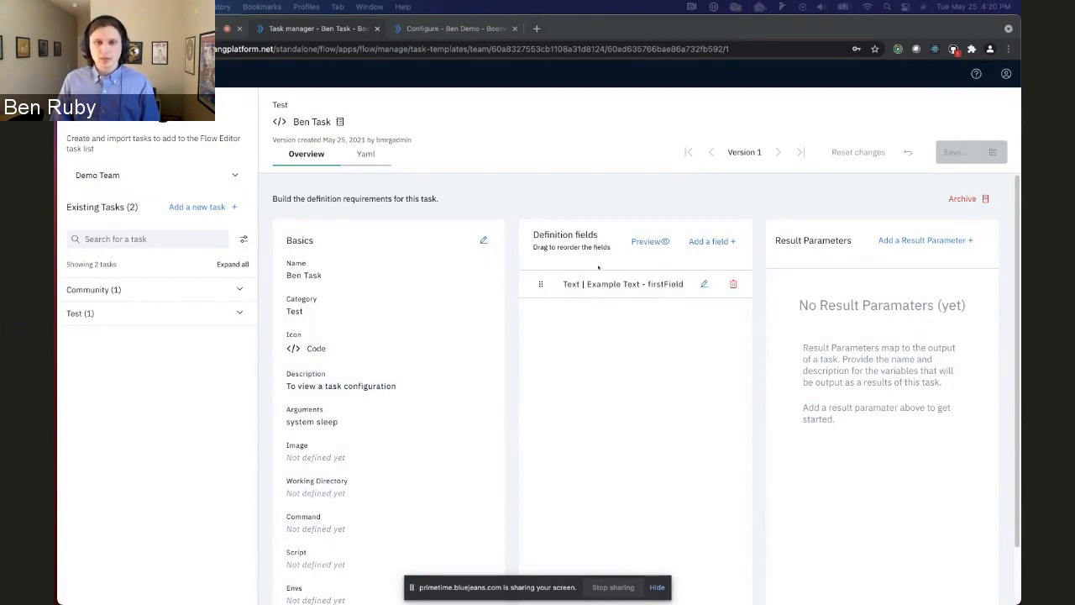
Preview how Ben Task's Example Text field looks to users editing the task.
{"action": "left_click", "coordinate": [641, 243]}
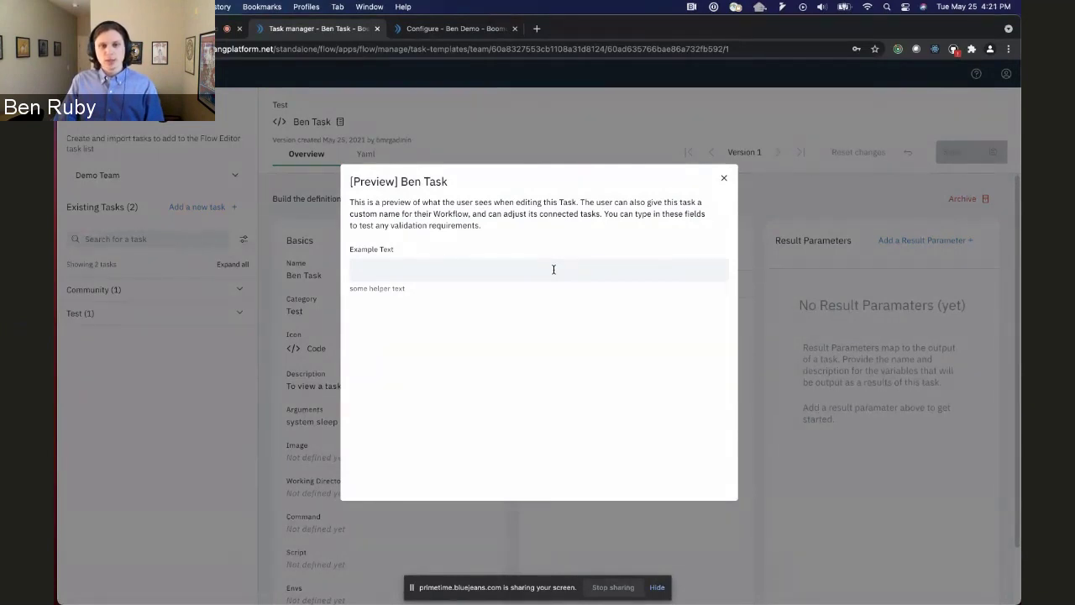
Close the preview and start a new Text-type definition field.
{"action": "left_click", "coordinate": [723, 179]}
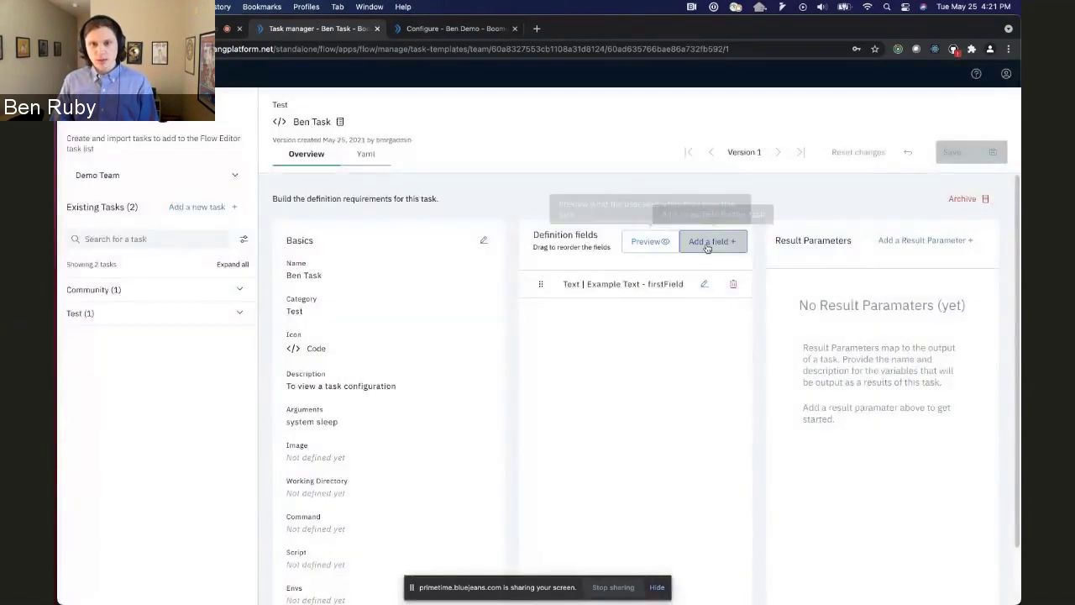
{"action": "left_click", "coordinate": [708, 241]}
{"action": "left_click", "coordinate": [463, 231]}
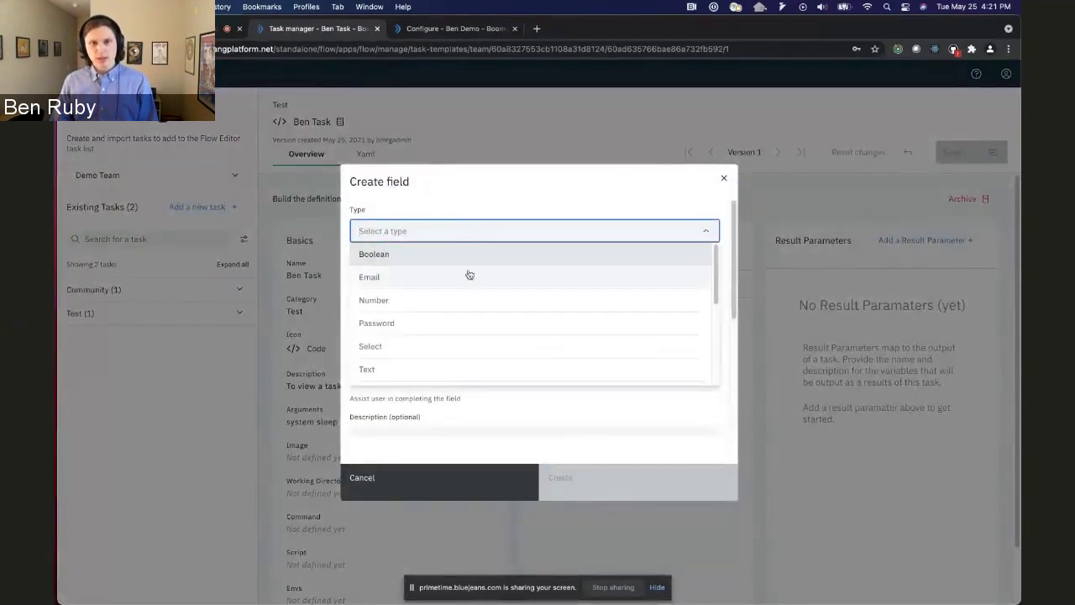
{"action": "left_click", "coordinate": [461, 368]}
Give the new field key secondText and label Second Text, and create it.
{"action": "left_click", "coordinate": [405, 280]}
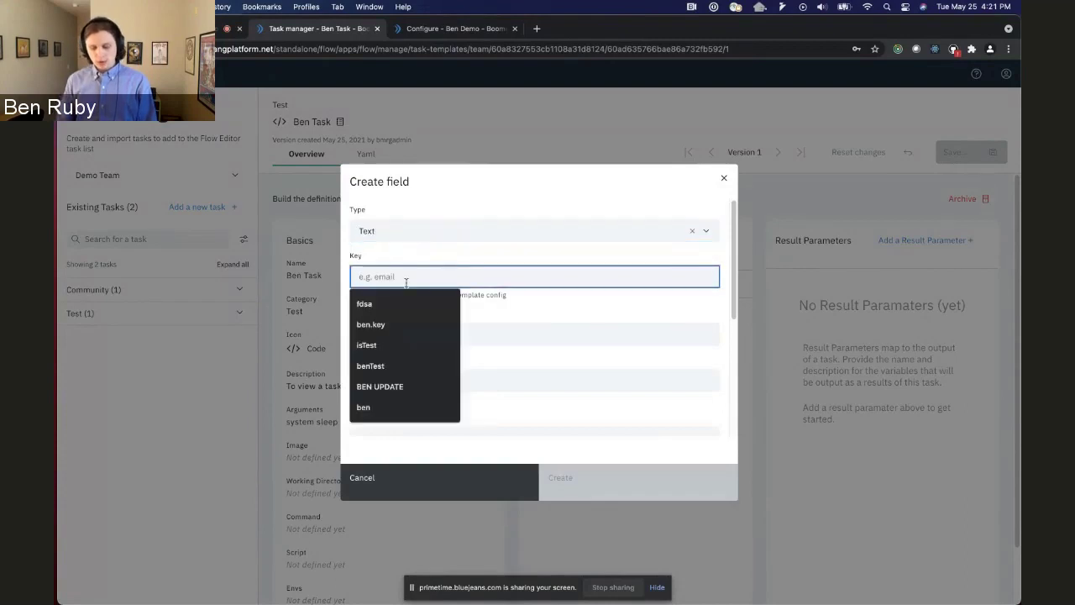
{"action": "type", "text": "secondTe"}
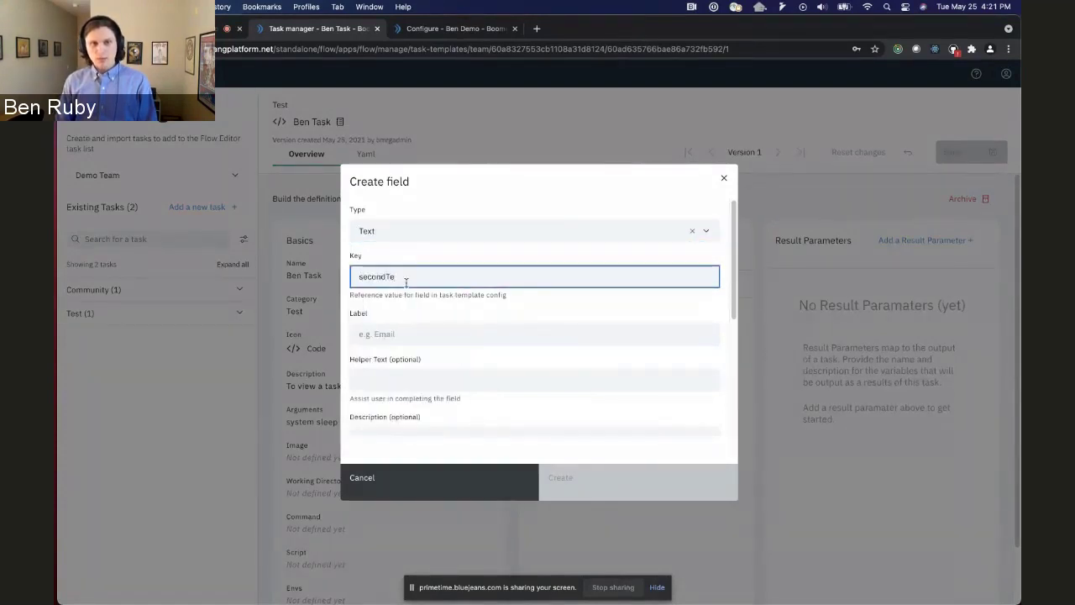
{"action": "type", "text": "xt"}
{"action": "left_click", "coordinate": [414, 324]}
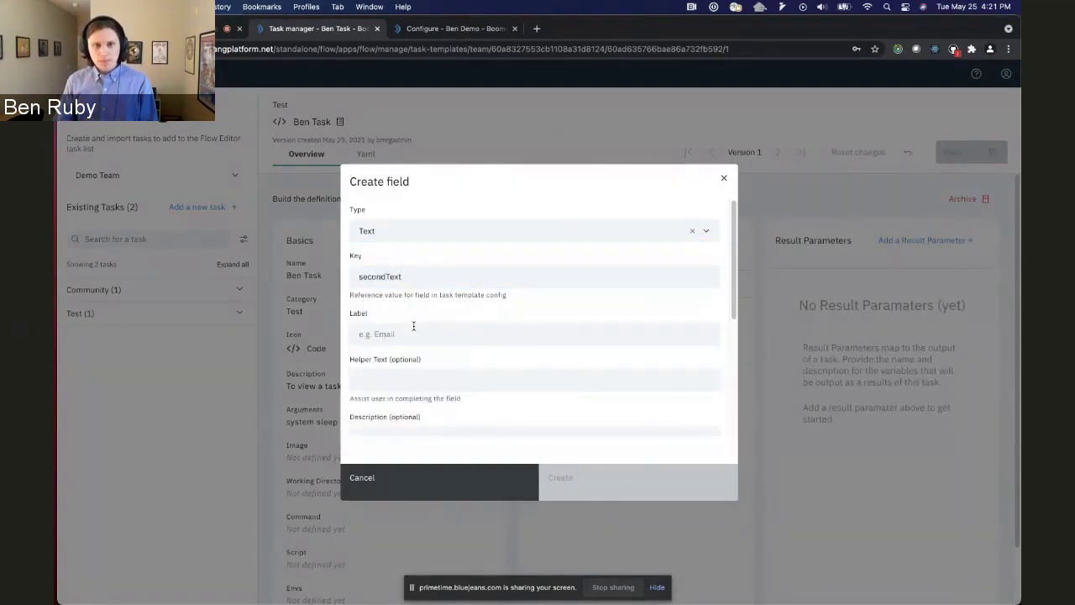
{"action": "type", "text": "Second T"}
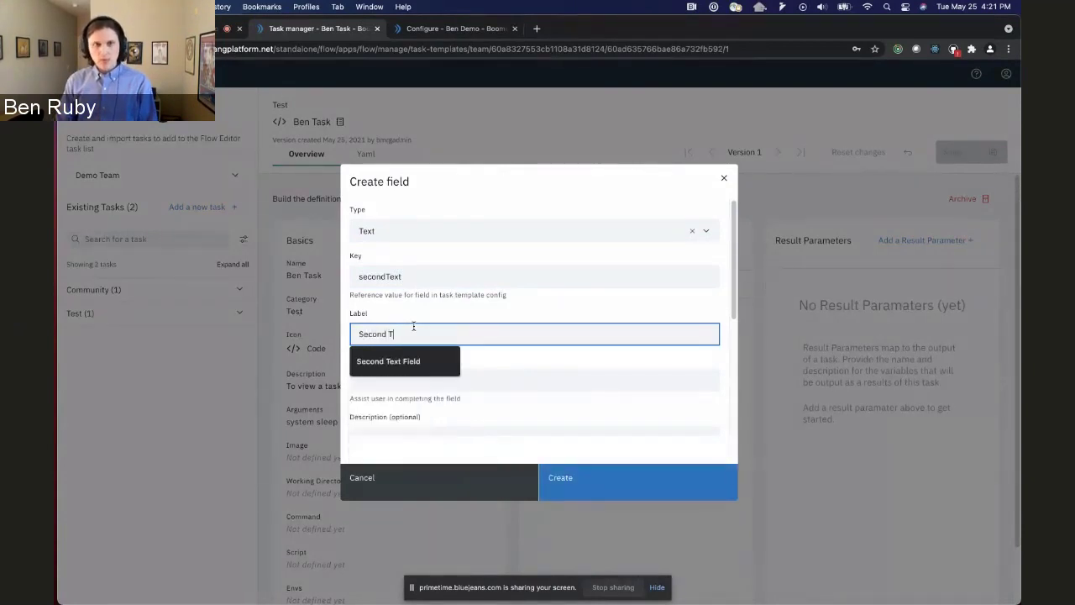
{"action": "type", "text": "ext"}
{"action": "left_click", "coordinate": [506, 309]}
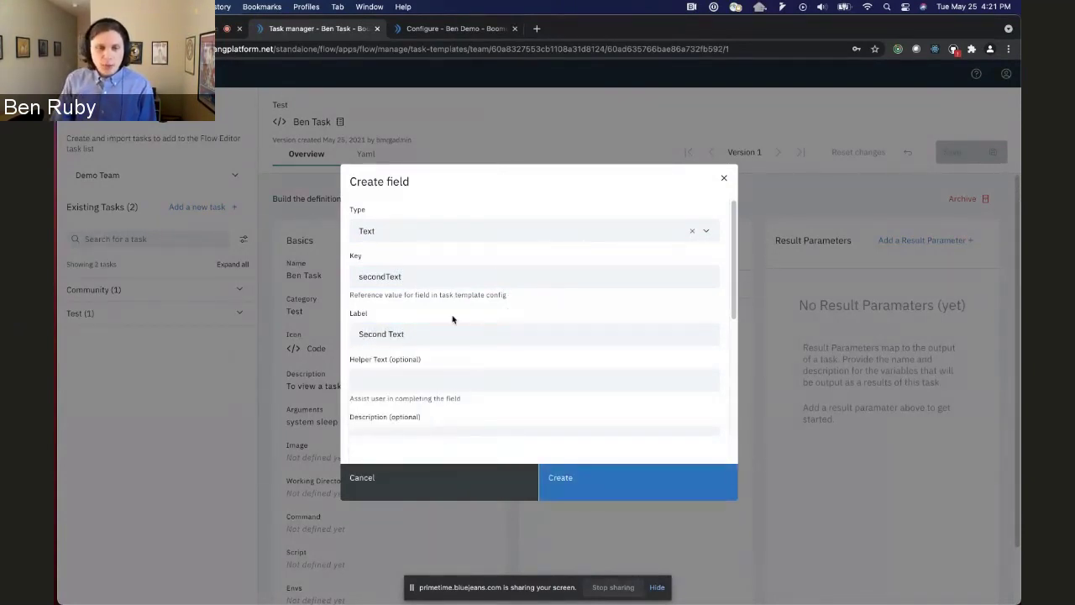
{"action": "scroll", "coordinate": [458, 306], "scroll_direction": "down", "scroll_amount": 1}
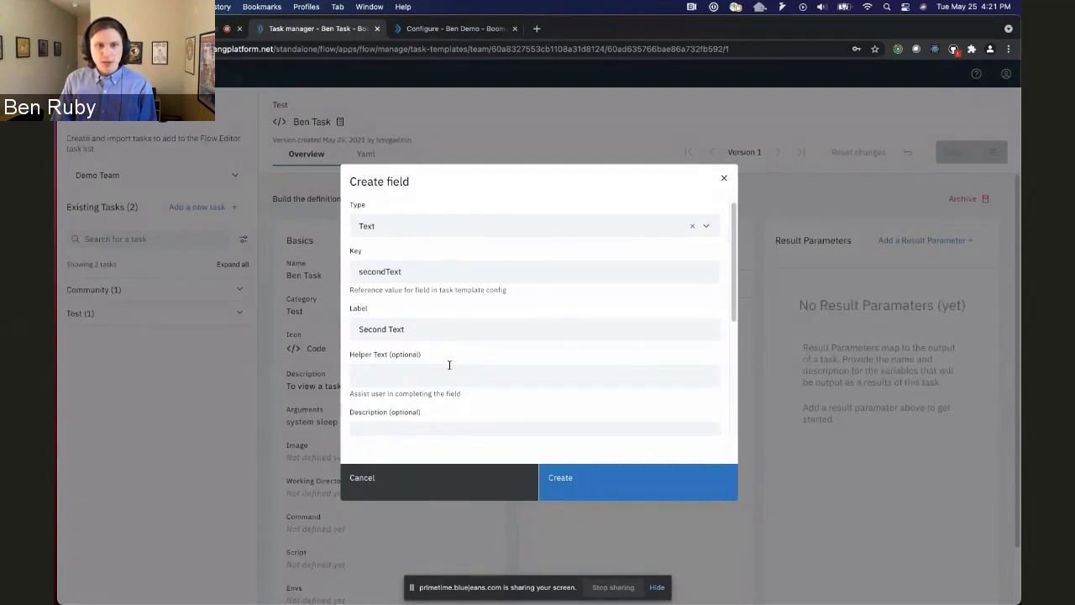
{"action": "scroll", "coordinate": [450, 365], "scroll_direction": "down", "scroll_amount": 1}
{"action": "scroll", "coordinate": [487, 388], "scroll_direction": "down", "scroll_amount": 1}
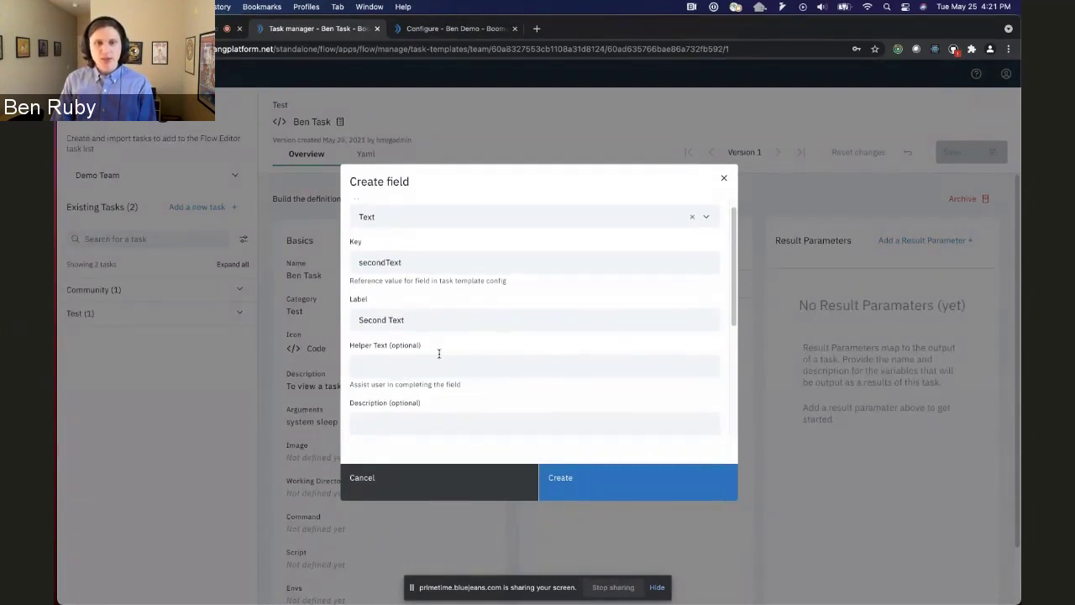
{"action": "scroll", "coordinate": [520, 353], "scroll_direction": "down", "scroll_amount": 5}
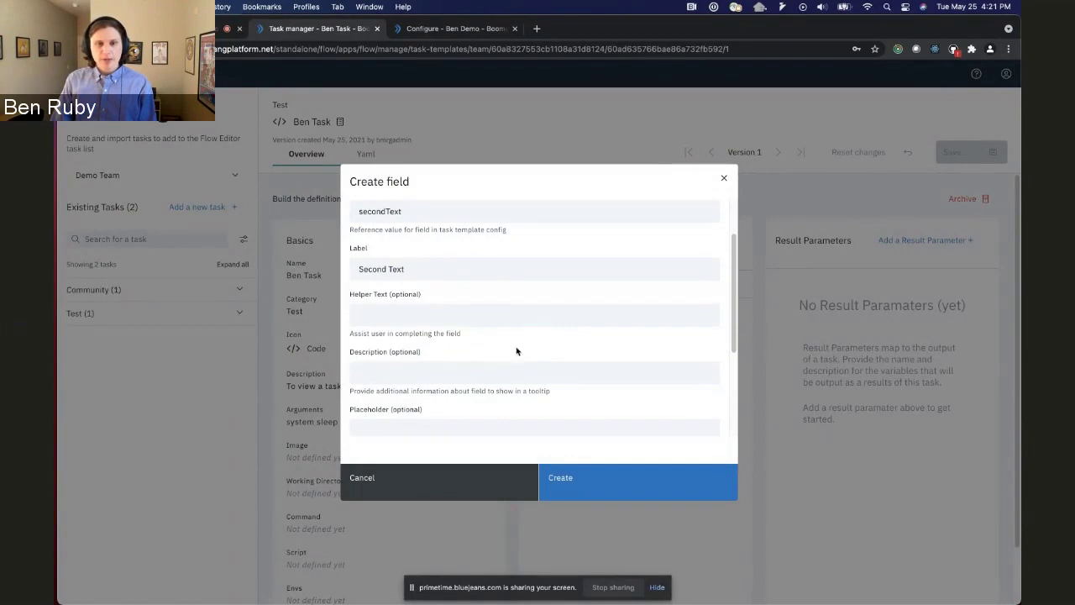
{"action": "scroll", "coordinate": [526, 355], "scroll_direction": "down", "scroll_amount": 1}
{"action": "scroll", "coordinate": [527, 355], "scroll_direction": "down", "scroll_amount": 15}
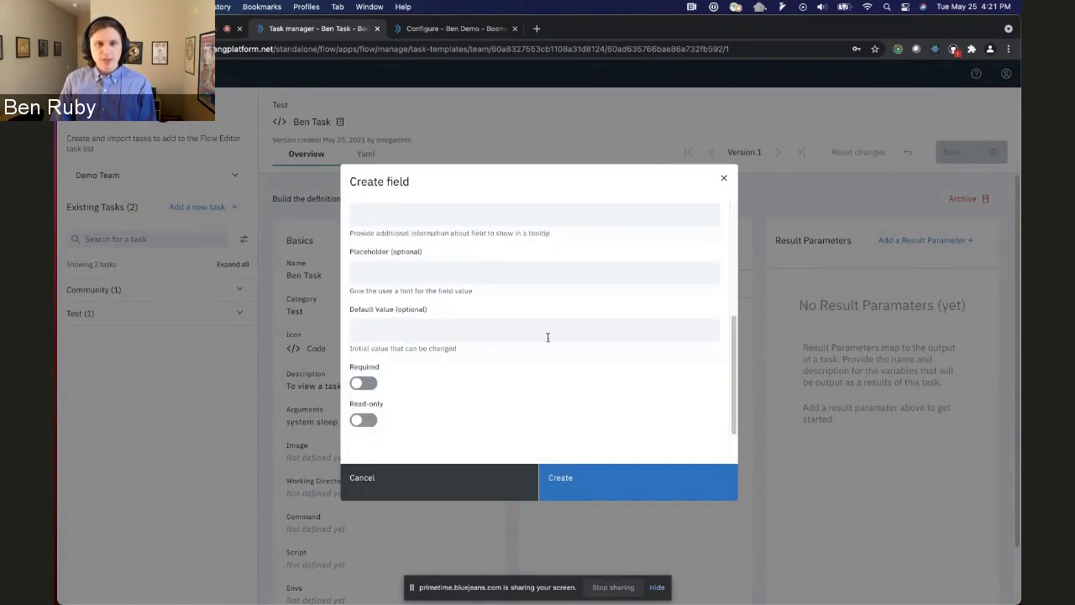
{"action": "scroll", "coordinate": [511, 339], "scroll_direction": "up", "scroll_amount": 3}
{"action": "scroll", "coordinate": [512, 338], "scroll_direction": "up", "scroll_amount": 20}
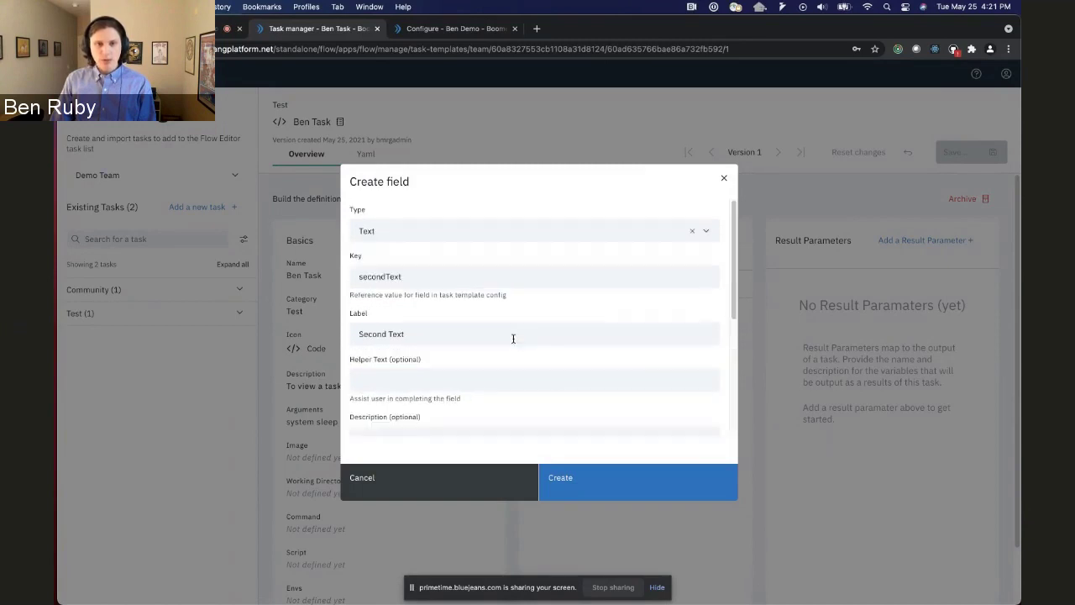
{"action": "left_click", "coordinate": [594, 477]}
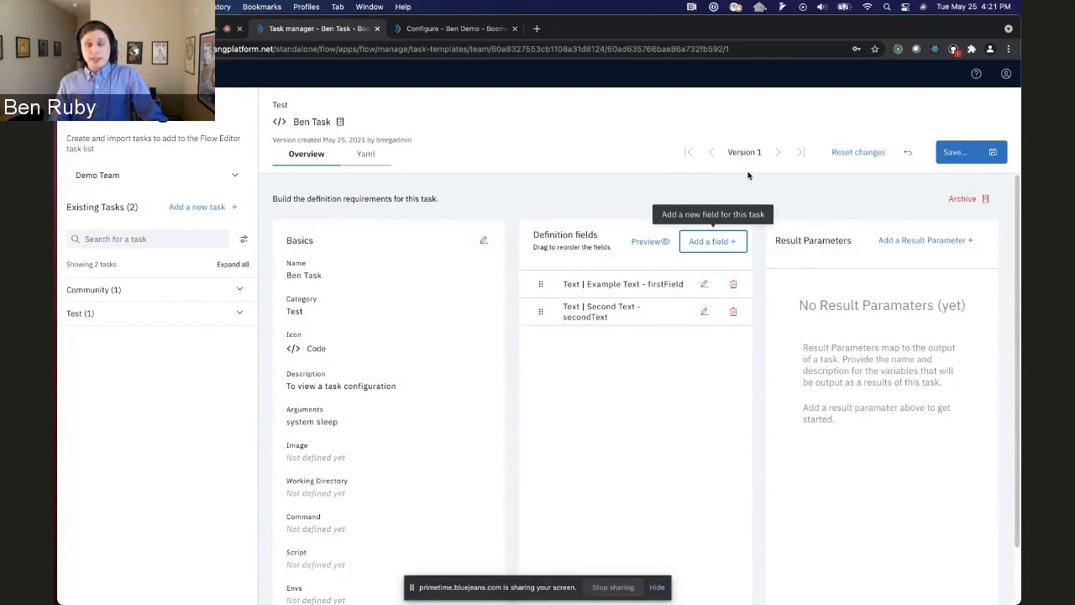
Save Ben Task as a new version with the comment 'version 2'.
{"action": "left_click", "coordinate": [974, 156]}
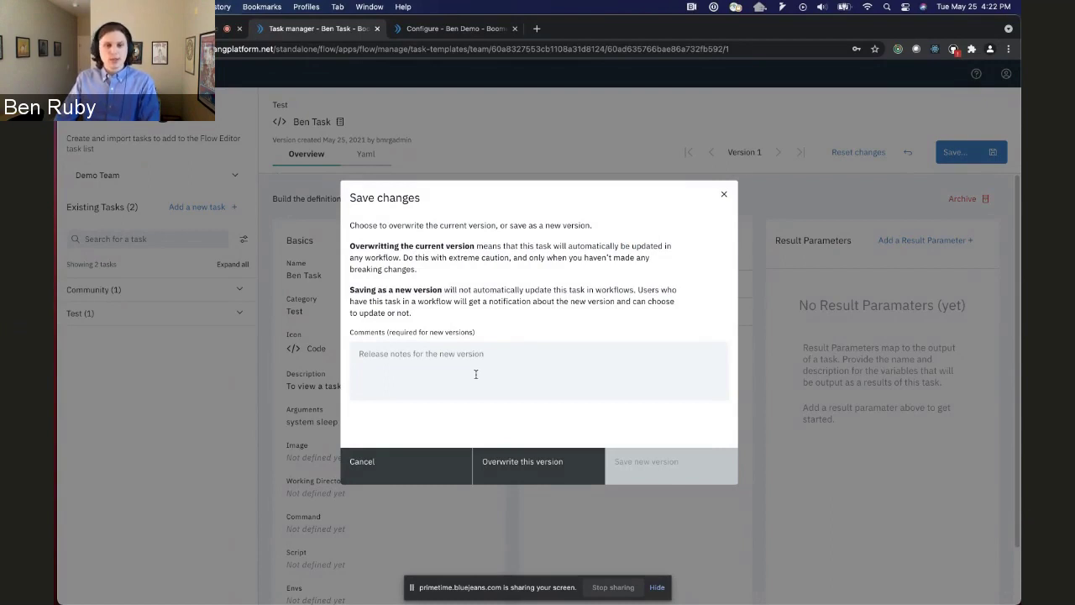
{"action": "left_click", "coordinate": [476, 374]}
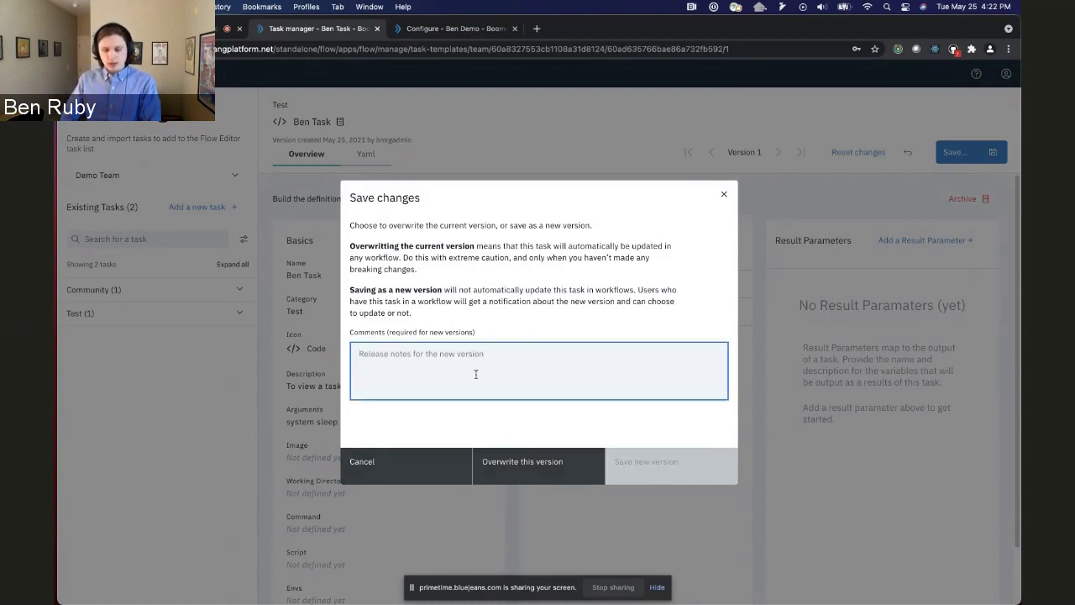
{"action": "type", "text": "version 2"}
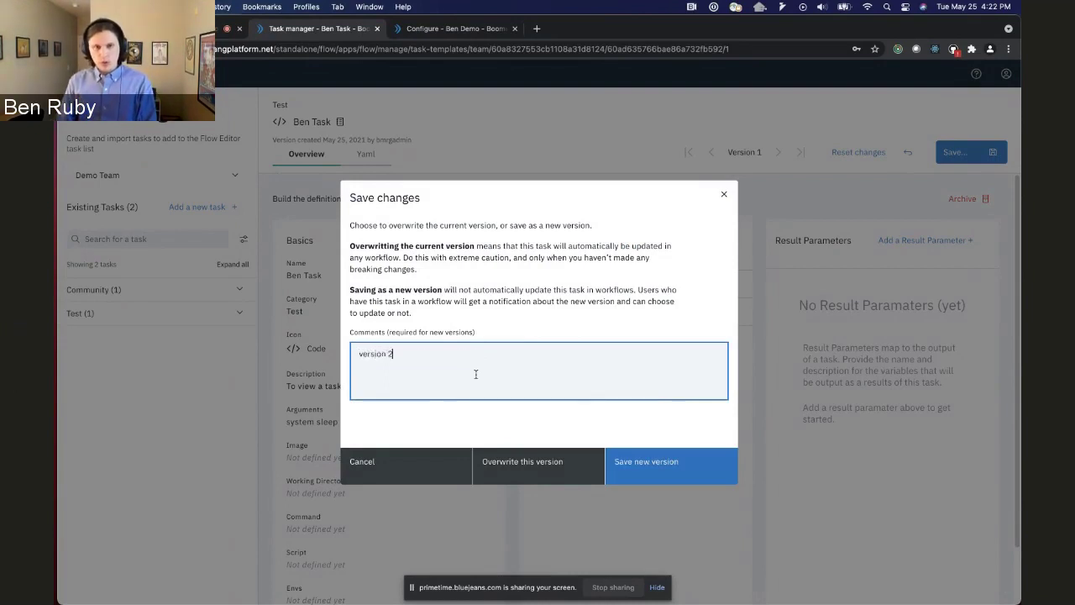
{"action": "left_click", "coordinate": [667, 461]}
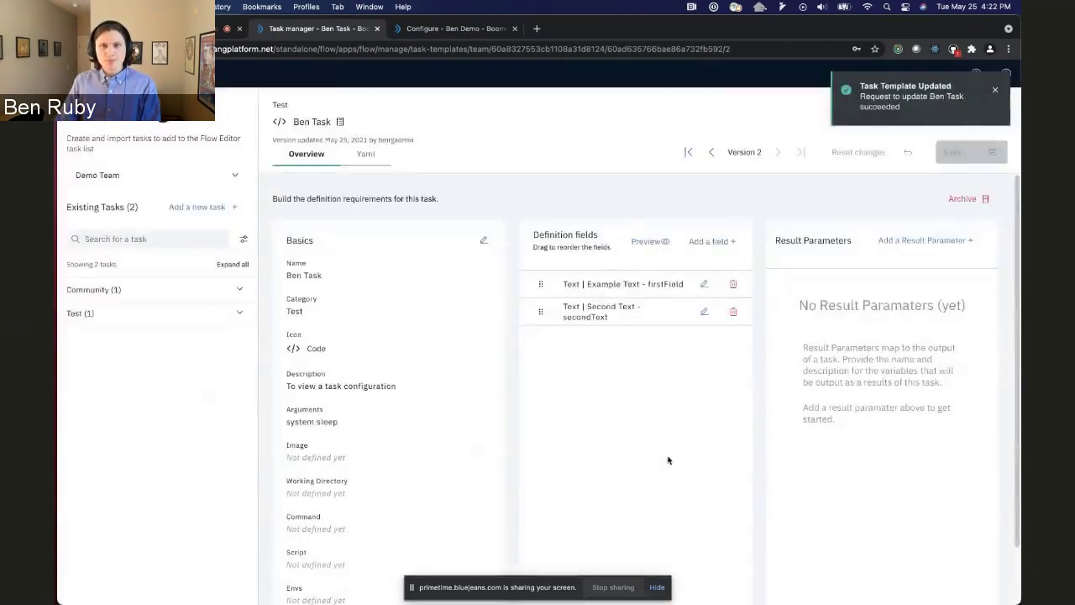
Check the previous version, return to the latest version, then go to the Ben Demo workflow editor.
{"action": "left_click", "coordinate": [712, 154]}
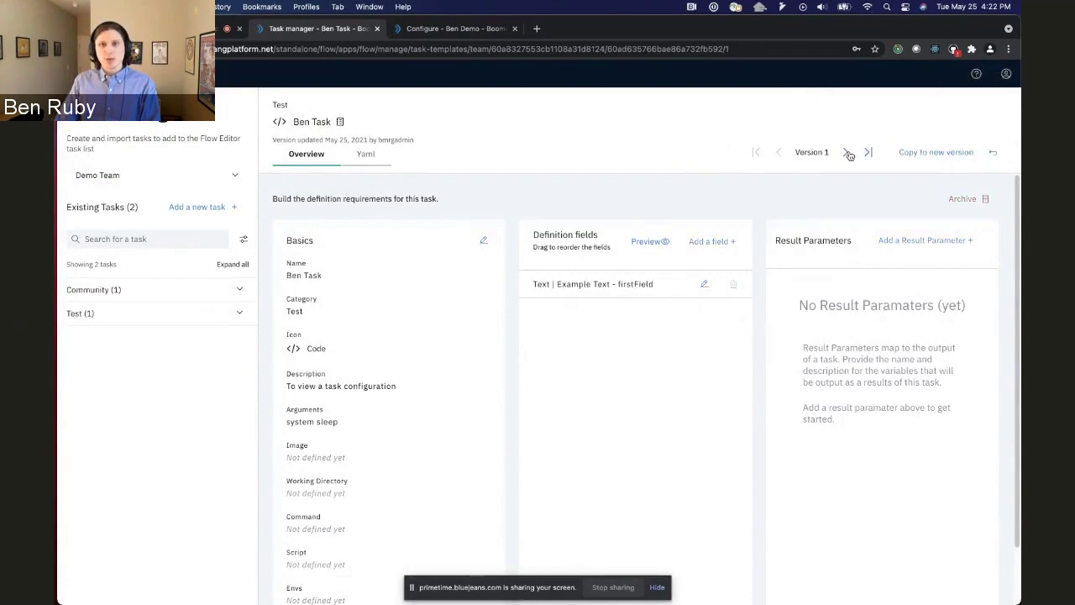
{"action": "left_click", "coordinate": [847, 153]}
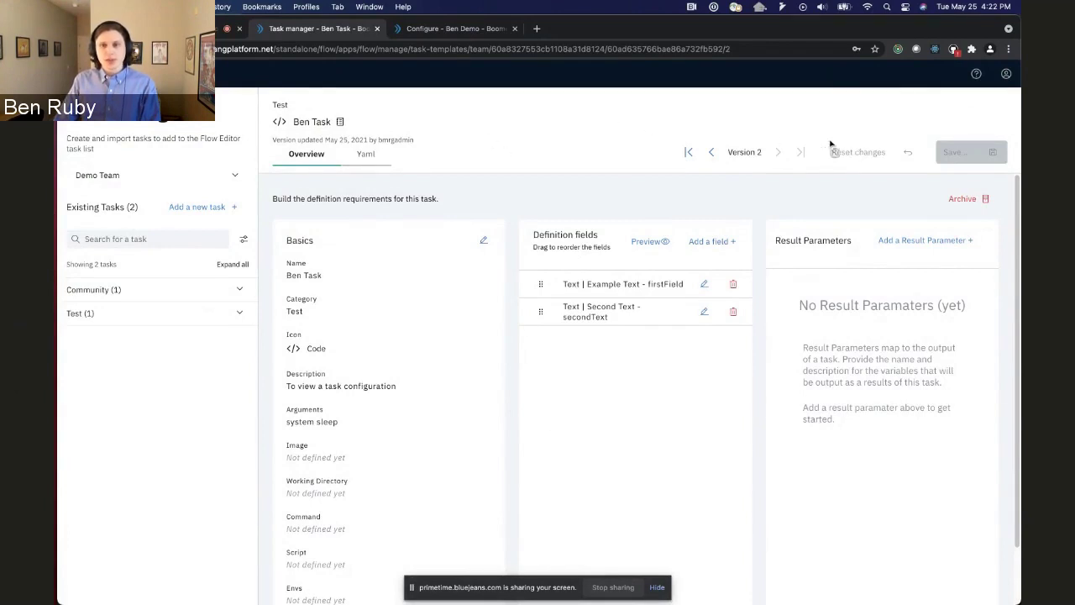
{"action": "left_click", "coordinate": [424, 30]}
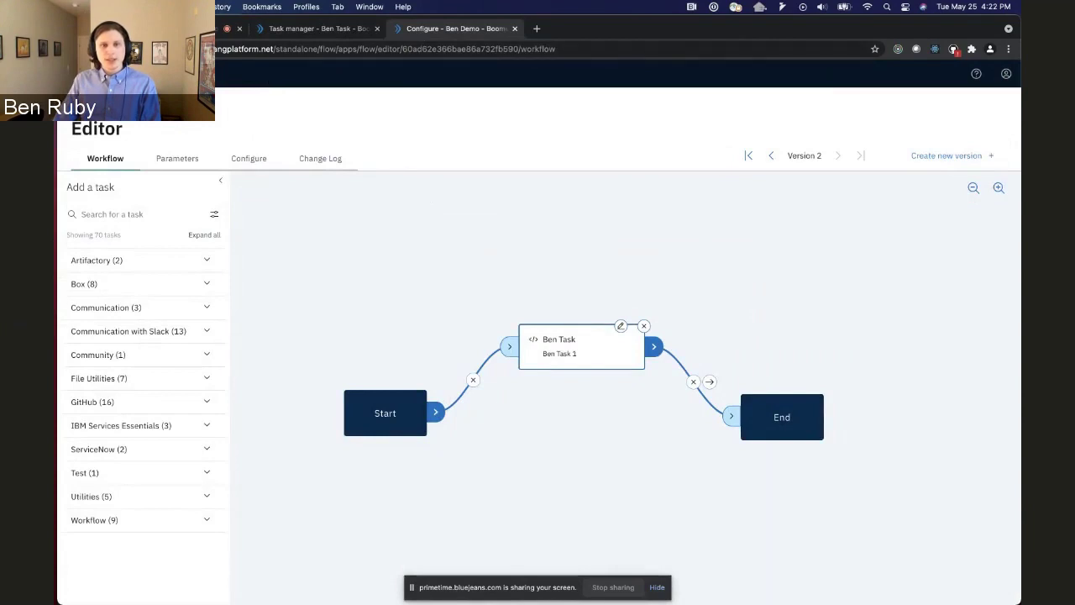
Upgrade the workflow's Ben Task to Version 2, entering 'ben' for Second Text.
{"action": "key", "text": "super+r"}
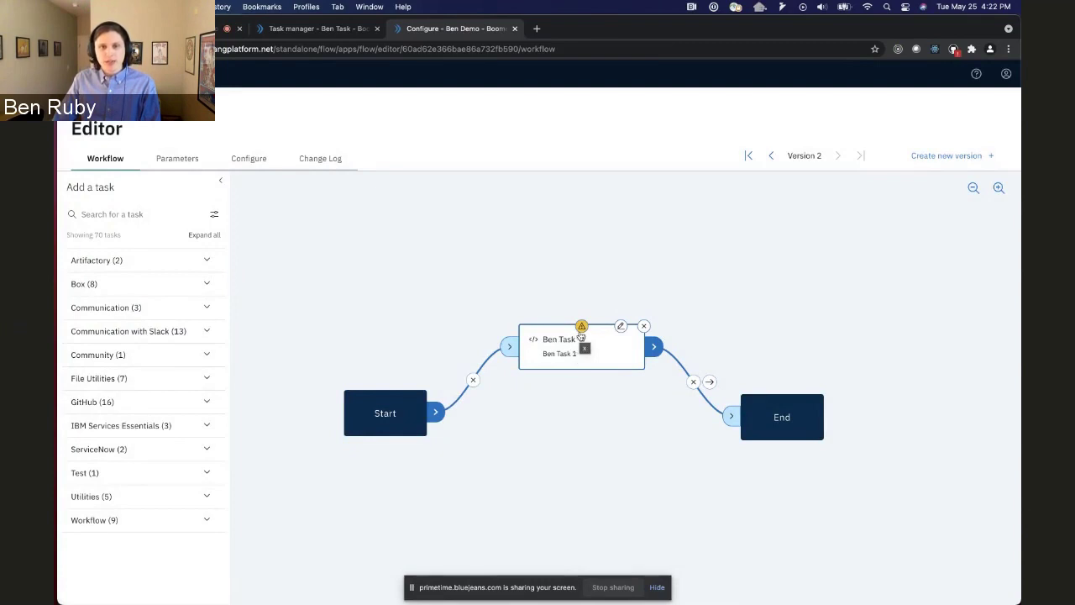
{"action": "left_click", "coordinate": [581, 329]}
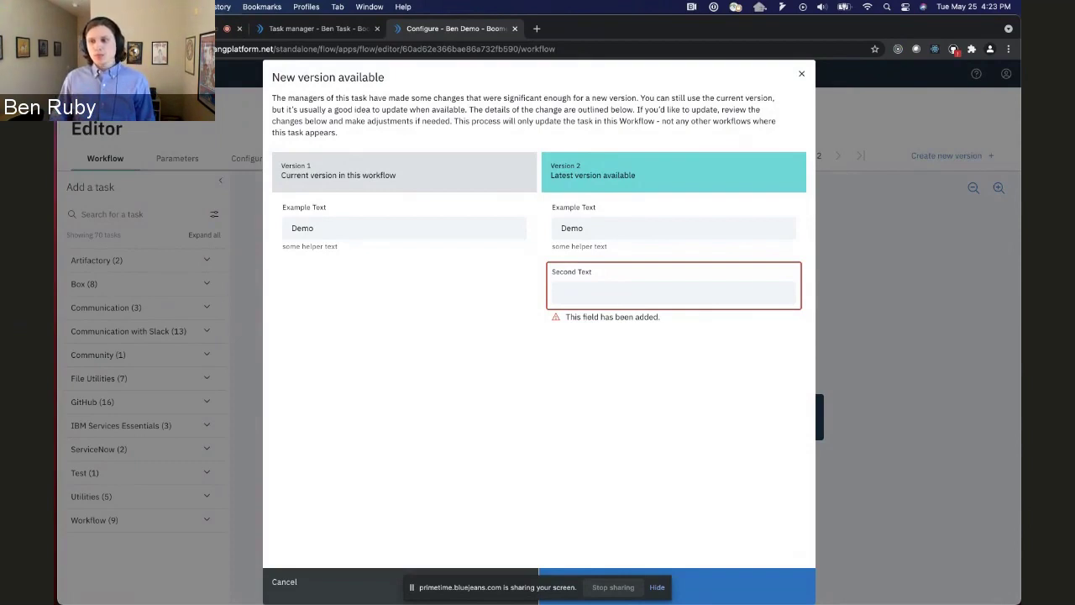
{"action": "left_click", "coordinate": [710, 300]}
{"action": "type", "text": "ben"}
{"action": "left_click", "coordinate": [778, 573]}
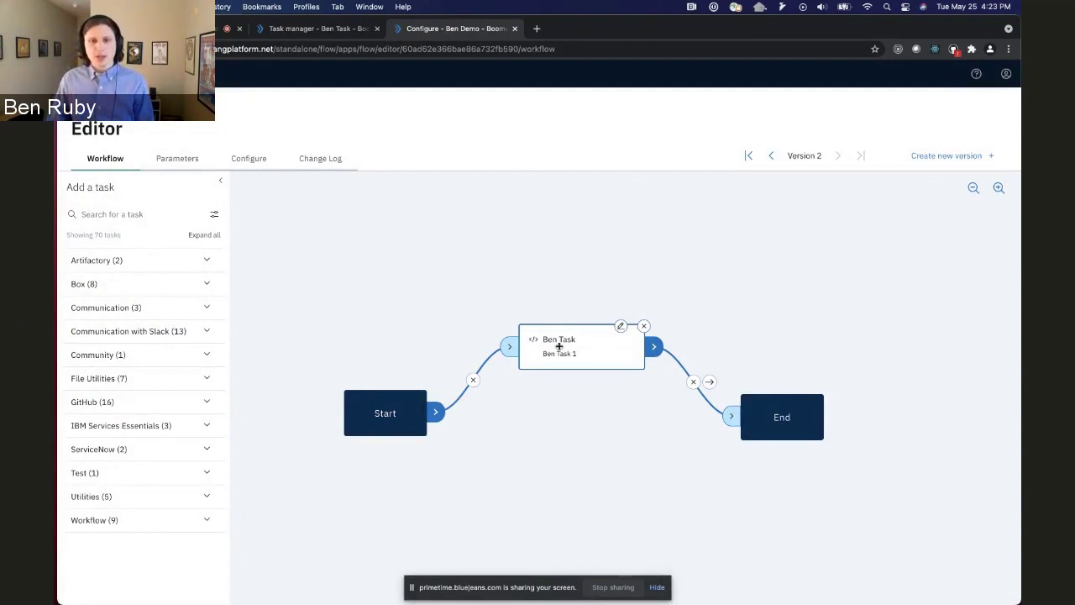
Return to the screen-sharing tab showing Demo Team's Workflows overview.
{"action": "left_click", "coordinate": [222, 28]}
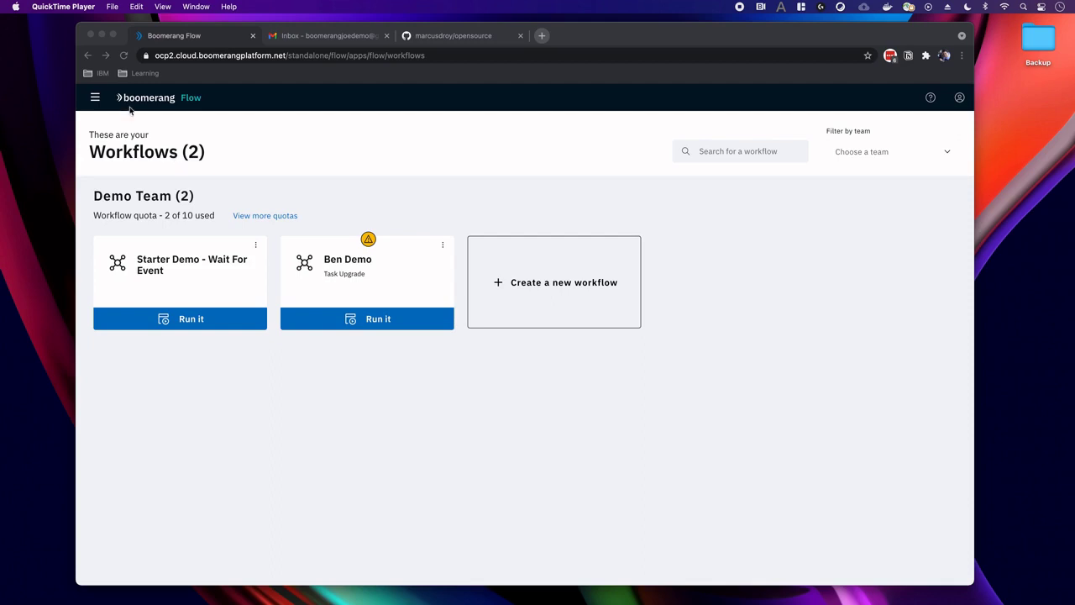
Go to the Activity page listing all 33 workflow runs via the navigation menu.
{"action": "left_click", "coordinate": [99, 99]}
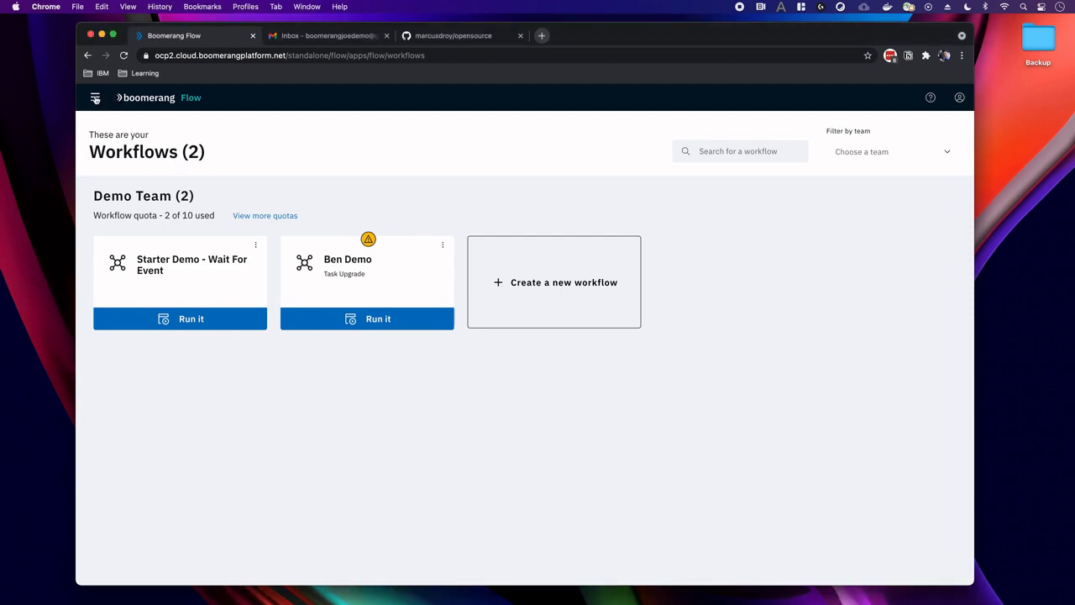
{"action": "left_click", "coordinate": [96, 98]}
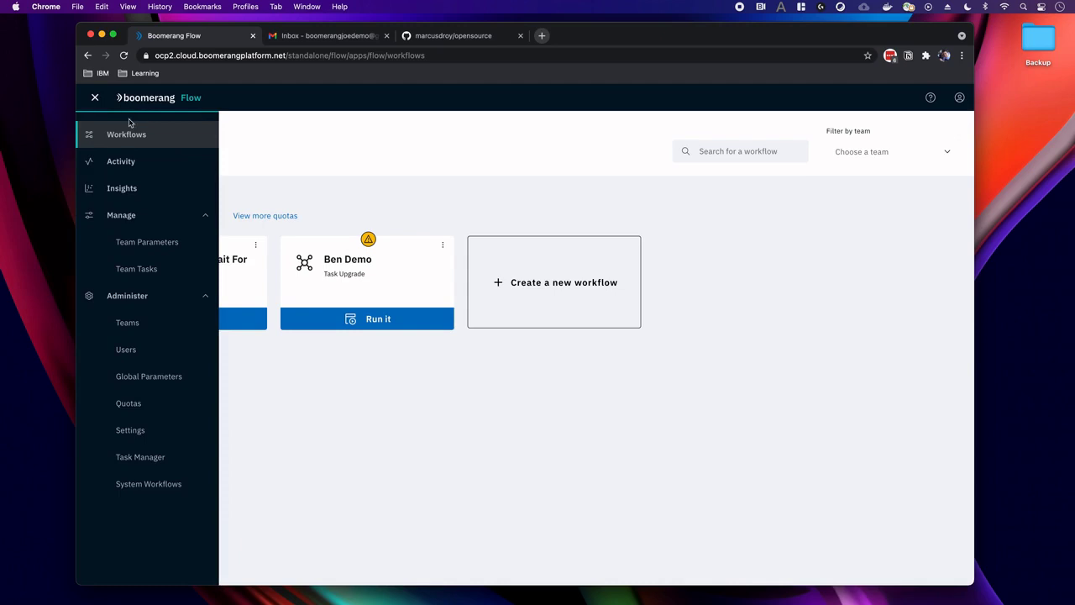
{"action": "left_click", "coordinate": [125, 163]}
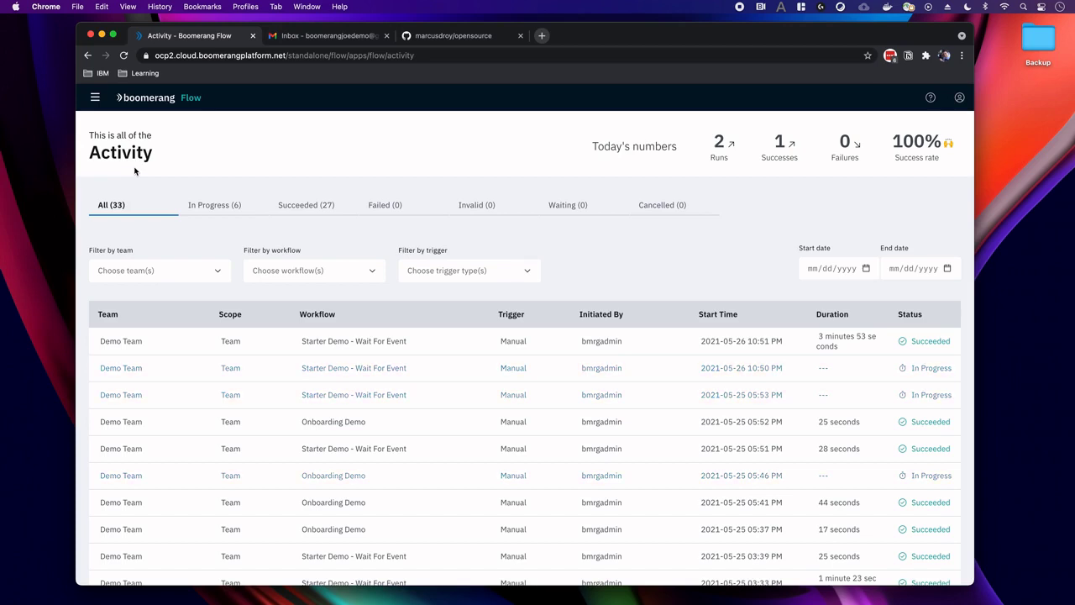
{"action": "left_click", "coordinate": [95, 98]}
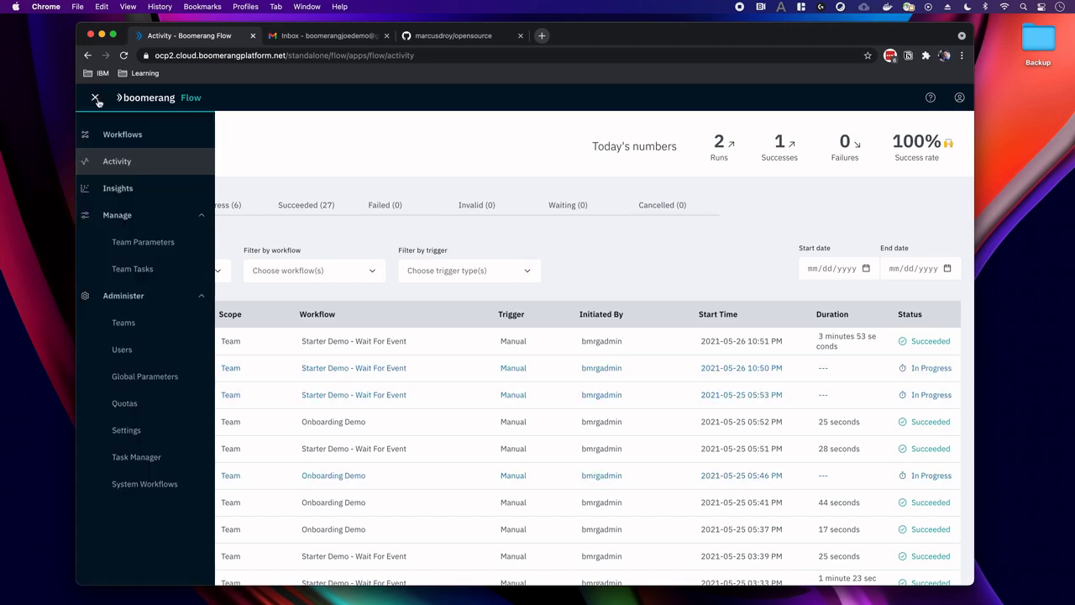
Open Insights showing 31 runs, a 25-second median duration and 83% success.
{"action": "left_click", "coordinate": [122, 188]}
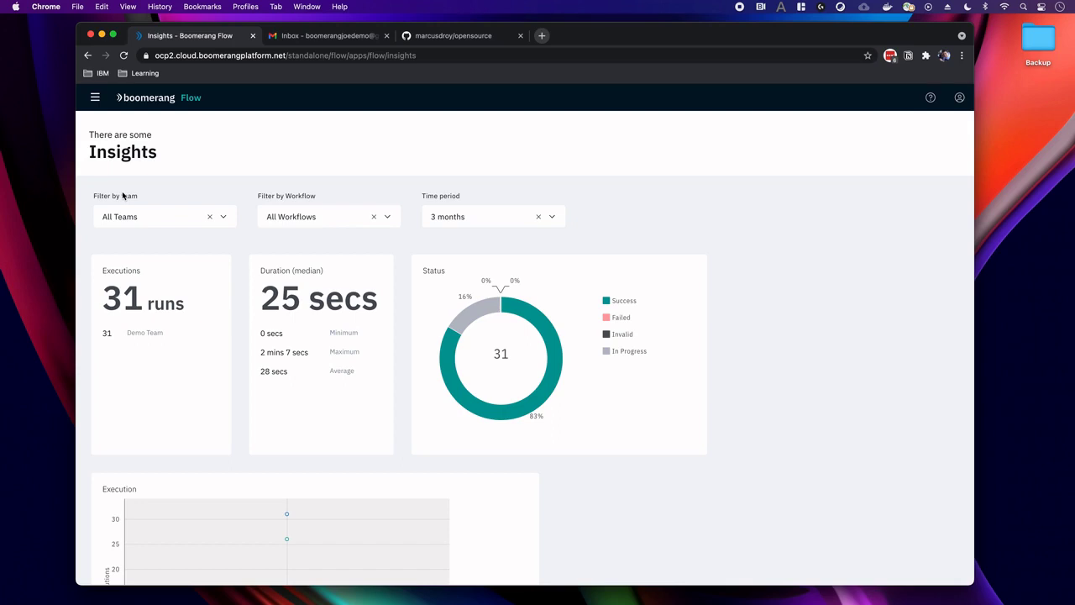
Bring up the side navigation menu over the Insights page.
{"action": "left_click", "coordinate": [95, 98]}
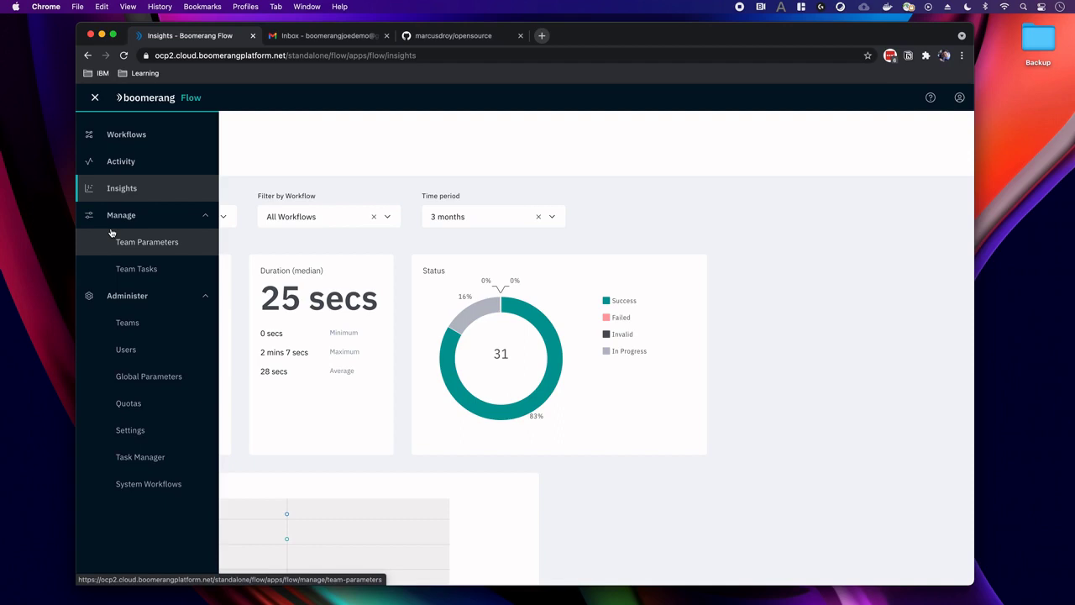
Show the YAML for Task Manager's Communication task 'Send Email with Sendgrid Template'.
{"action": "left_click", "coordinate": [122, 462]}
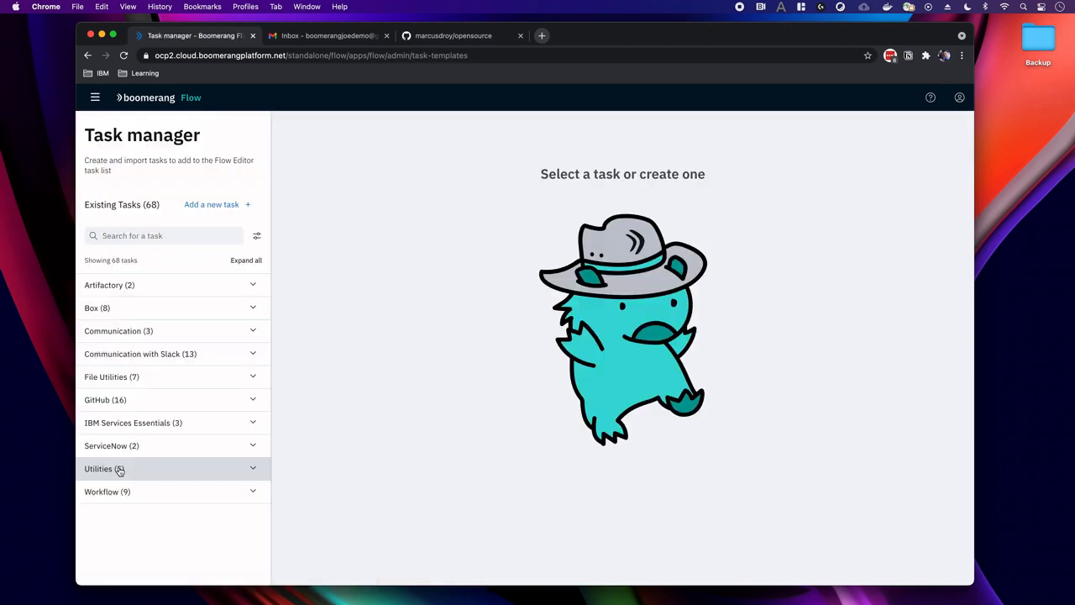
{"action": "left_click", "coordinate": [164, 330]}
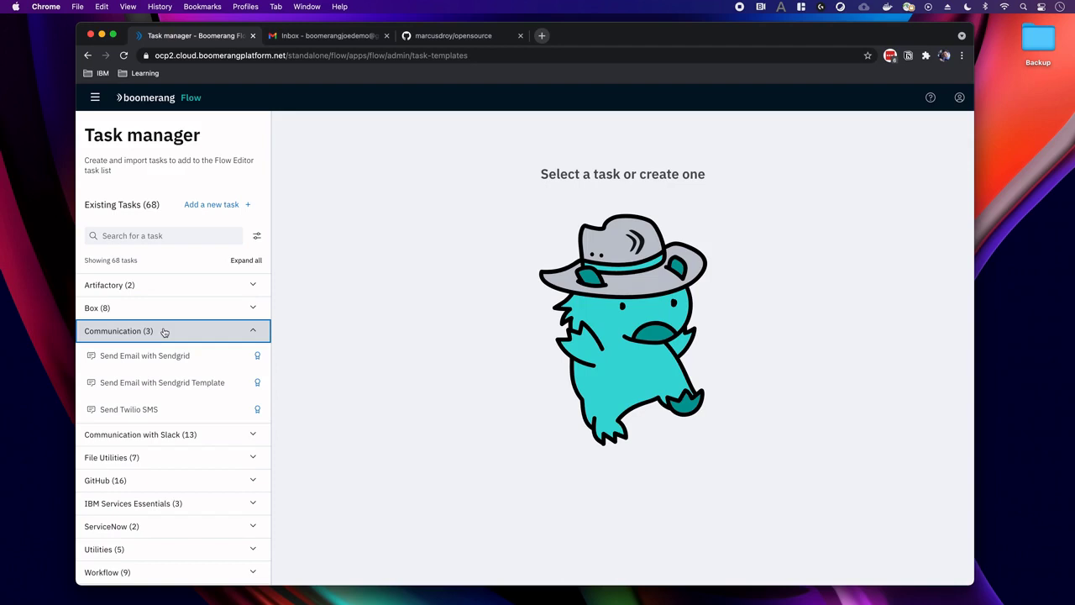
{"action": "left_click", "coordinate": [145, 379]}
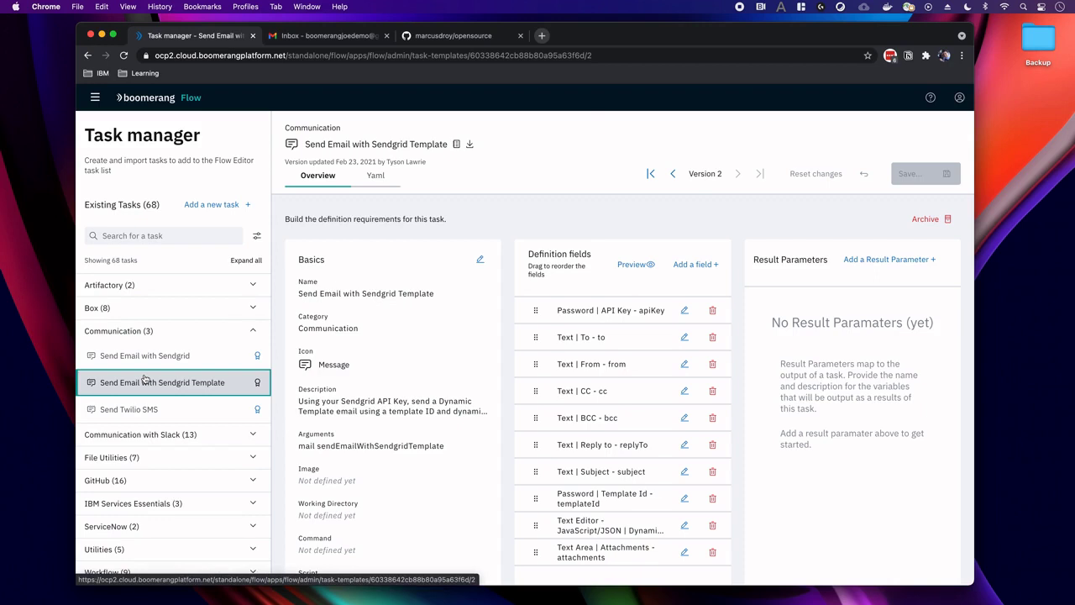
{"action": "left_click", "coordinate": [375, 178]}
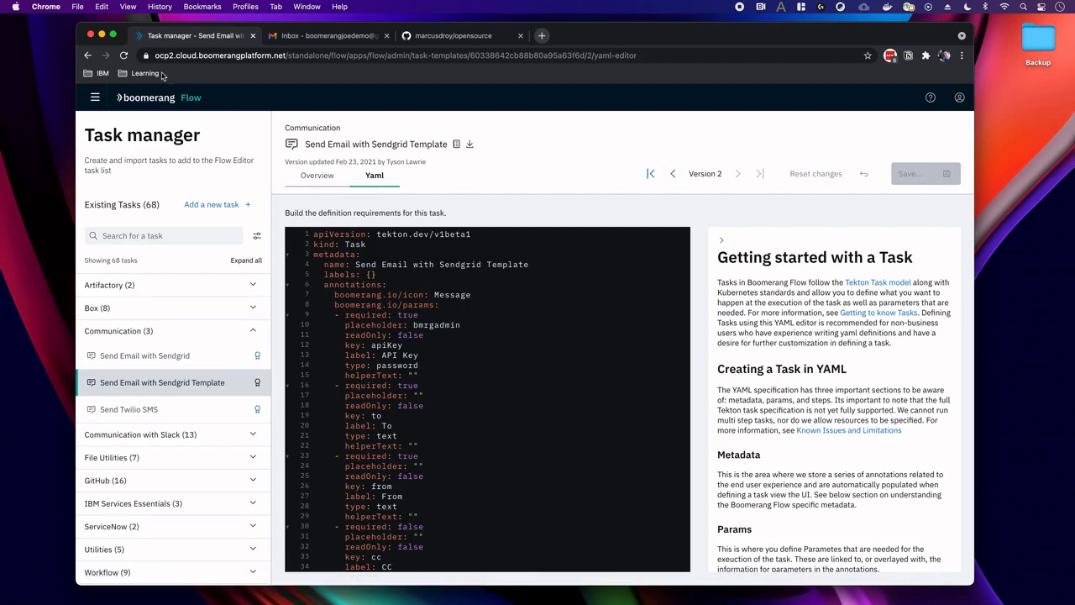
{"action": "left_click", "coordinate": [94, 98]}
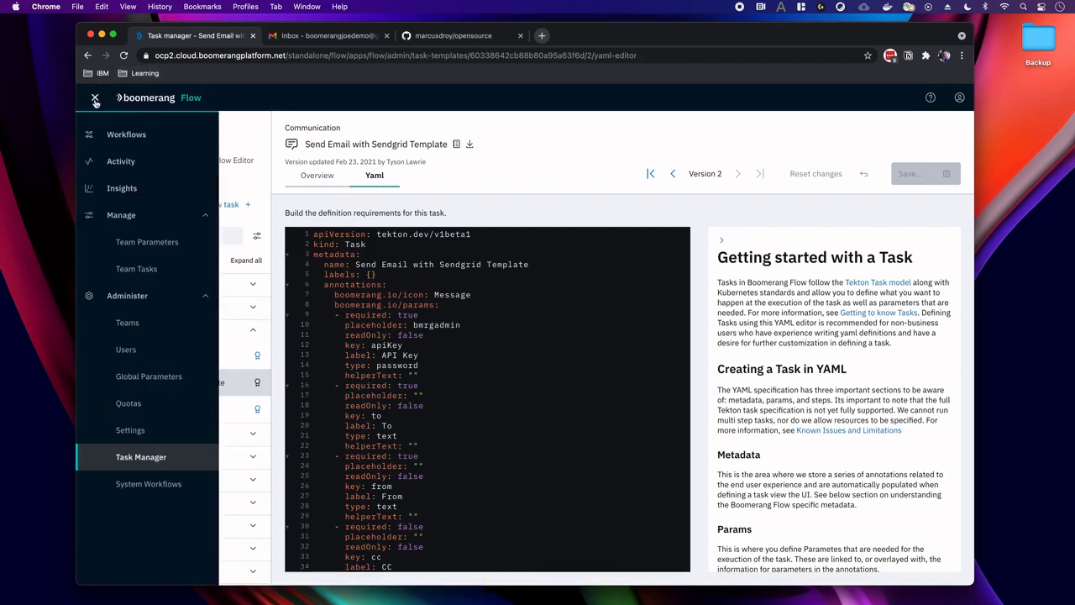
Start a new Demo Team workflow from scratch named 'Onboarding Demo'.
{"action": "left_click", "coordinate": [105, 129]}
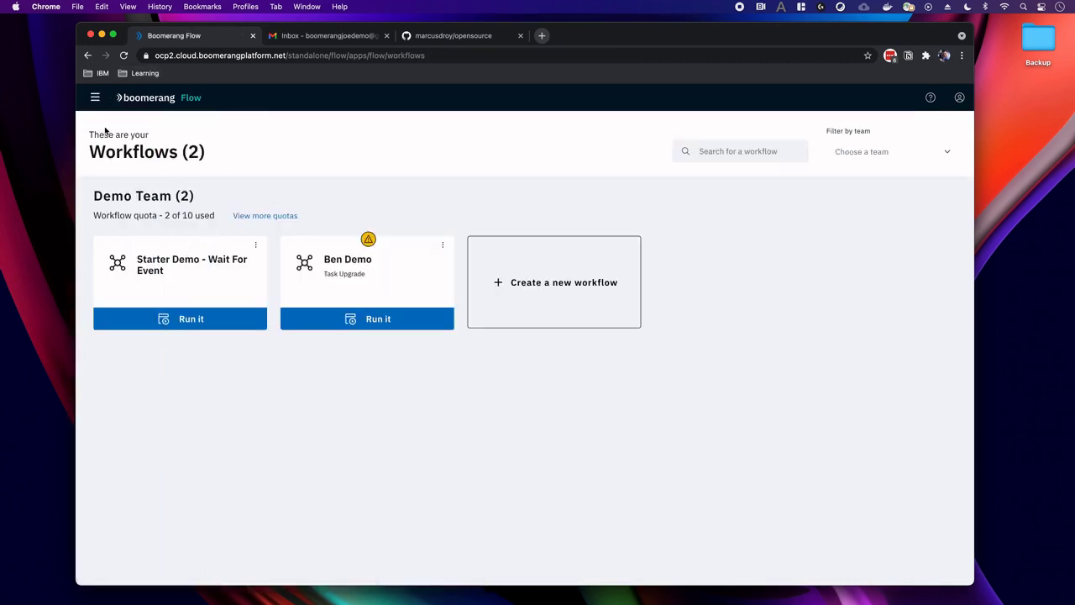
{"action": "left_click", "coordinate": [560, 289]}
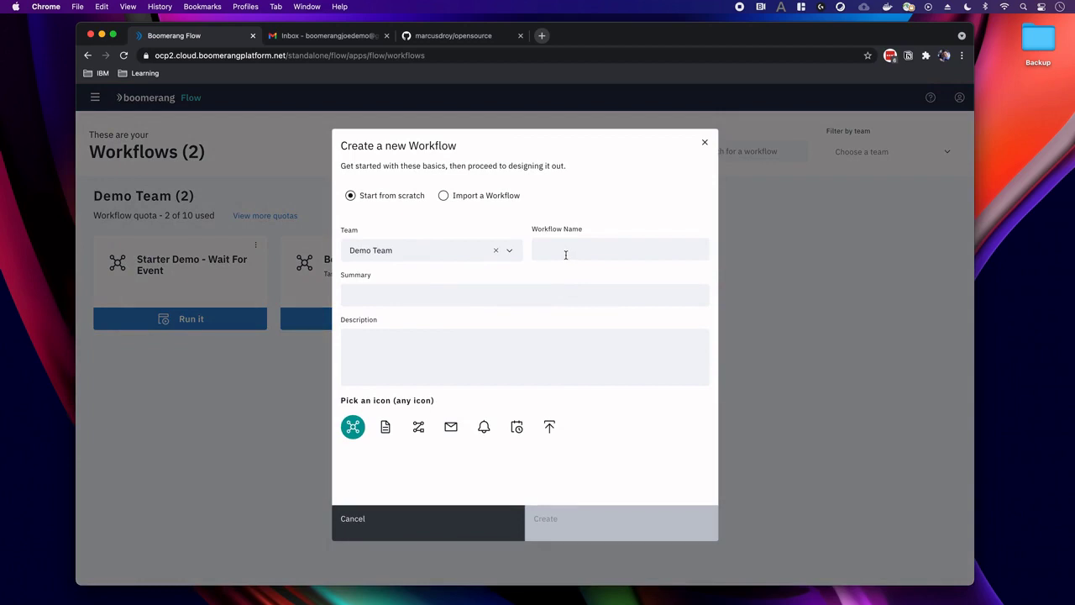
{"action": "left_click", "coordinate": [565, 254]}
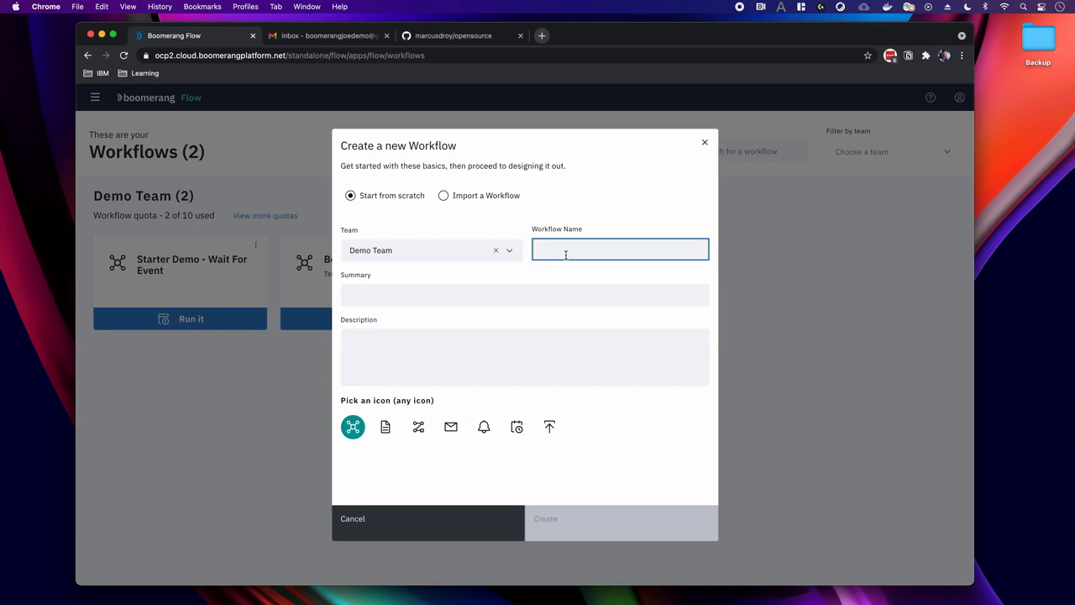
{"action": "type", "text": "Onboard"}
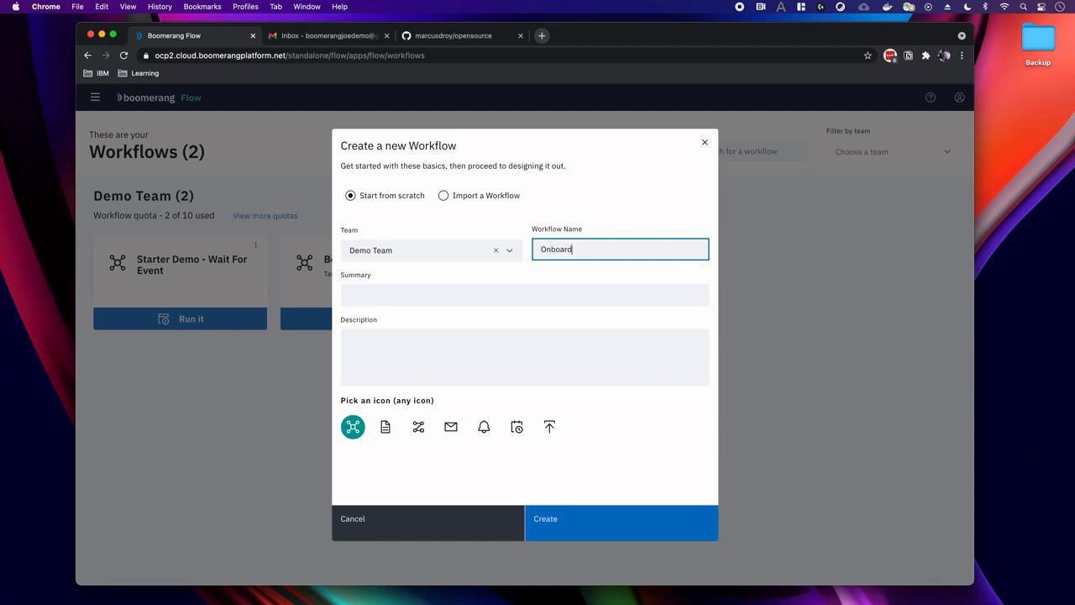
{"action": "type", "text": "ing Demo"}
{"action": "left_click", "coordinate": [497, 293]}
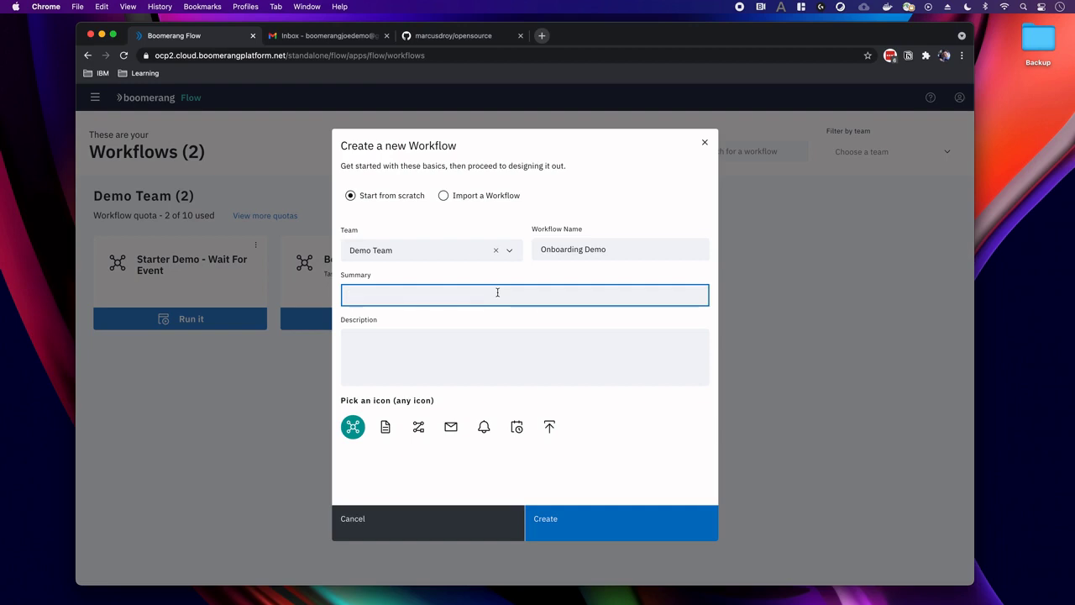
Create it with summary 'Show how to onboard a user to open source project automatically' and a calendar icon.
{"action": "type", "text": "Show"}
{"action": "type", "text": "how to onboard a user "}
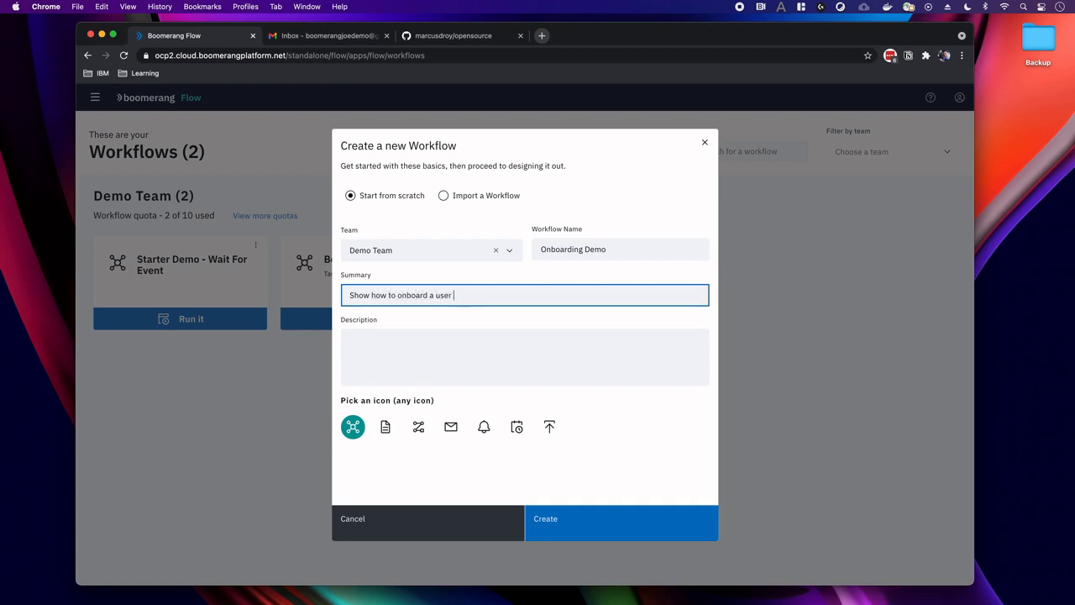
{"action": "type", "text": "to open source project automatically"}
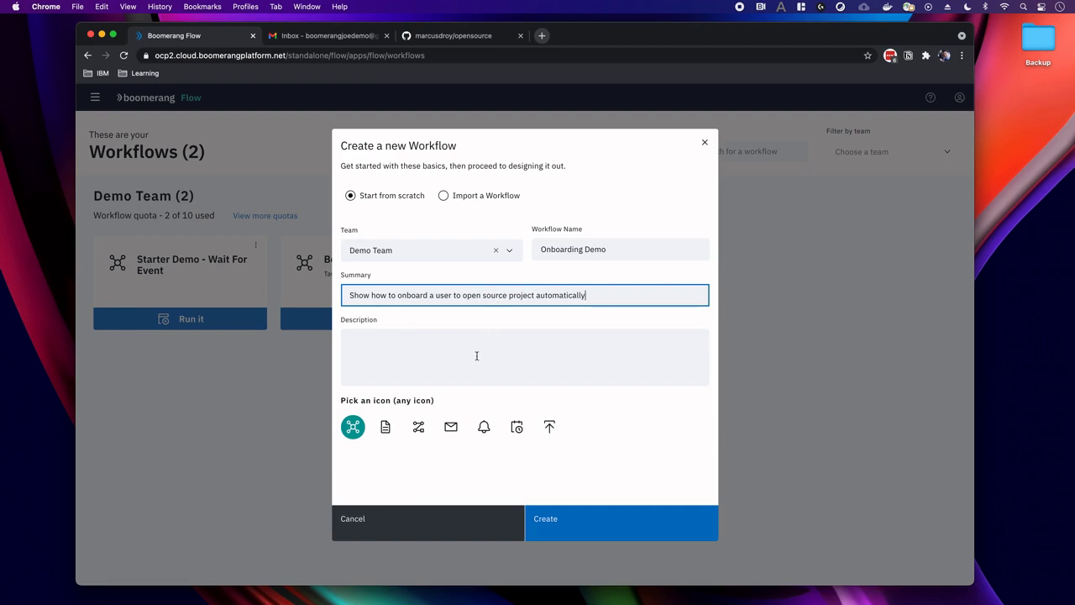
{"action": "left_click", "coordinate": [516, 427]}
{"action": "left_click", "coordinate": [565, 536]}
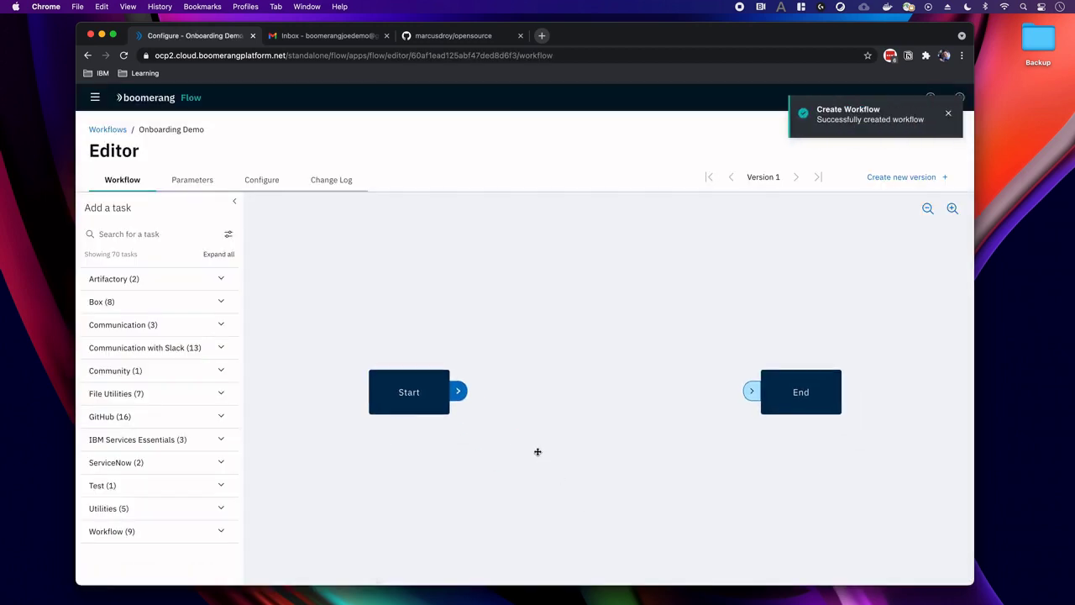
Go to the Onboarding Demo workflow's empty Parameters page.
{"action": "left_click_drag", "start_coordinate": [538, 451], "coordinate": [518, 430]}
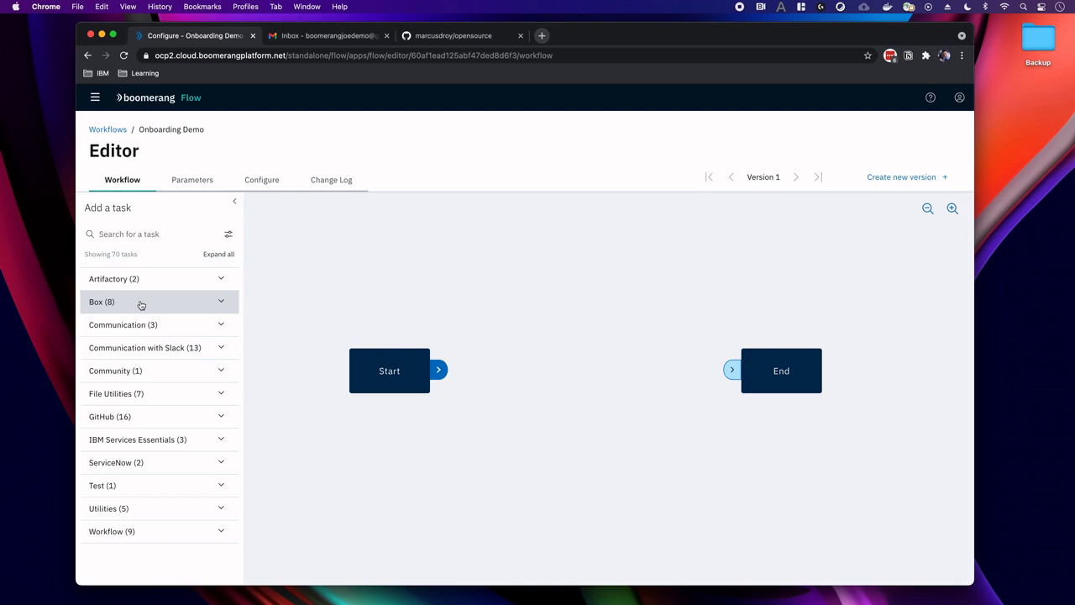
{"action": "left_click", "coordinate": [181, 181]}
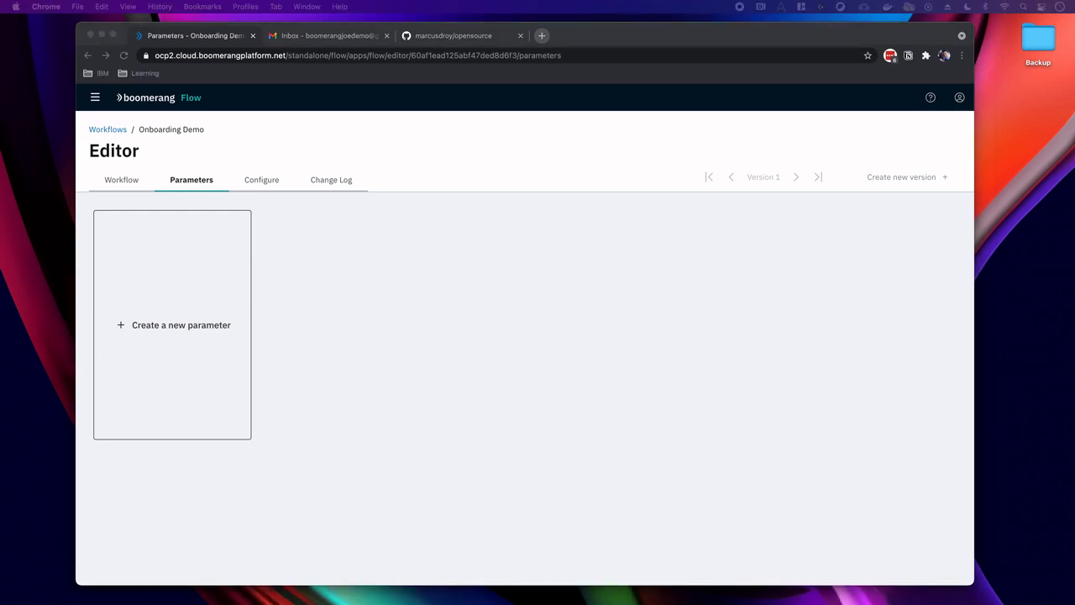
Start a new parameter with key userEmail, type Email and label 'User Email'.
{"action": "left_click", "coordinate": [186, 313]}
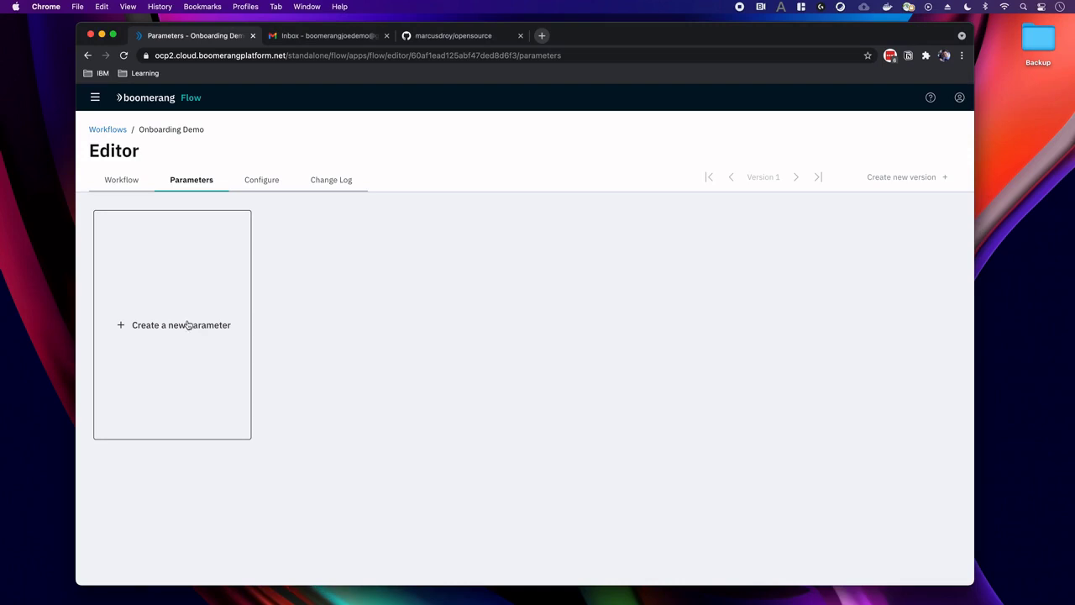
{"action": "left_click", "coordinate": [187, 325]}
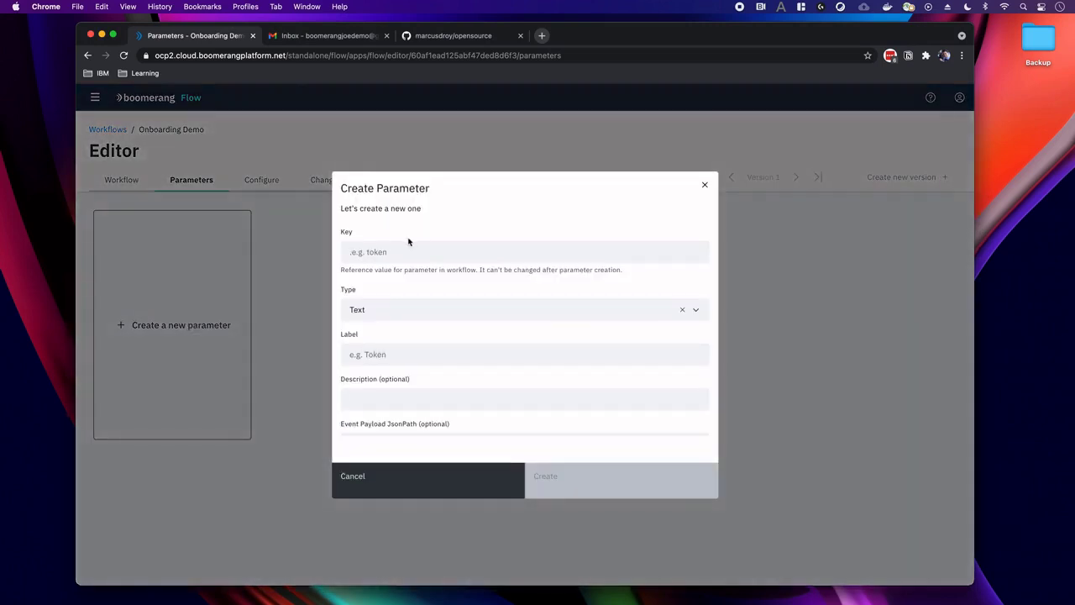
{"action": "left_click", "coordinate": [393, 252]}
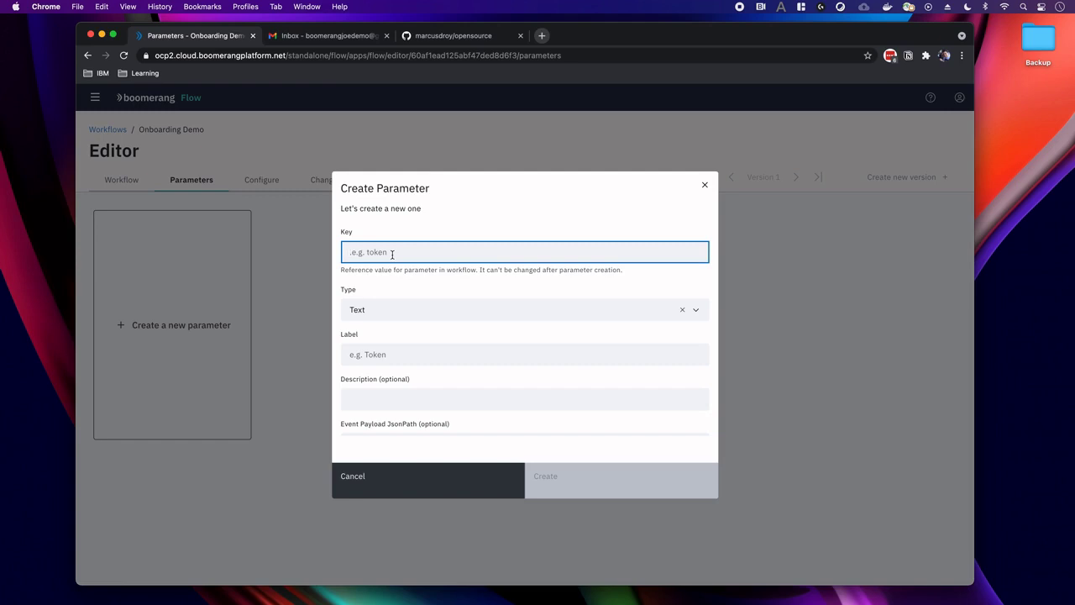
{"action": "type", "text": "userEmail"}
{"action": "key", "text": "Tab"}
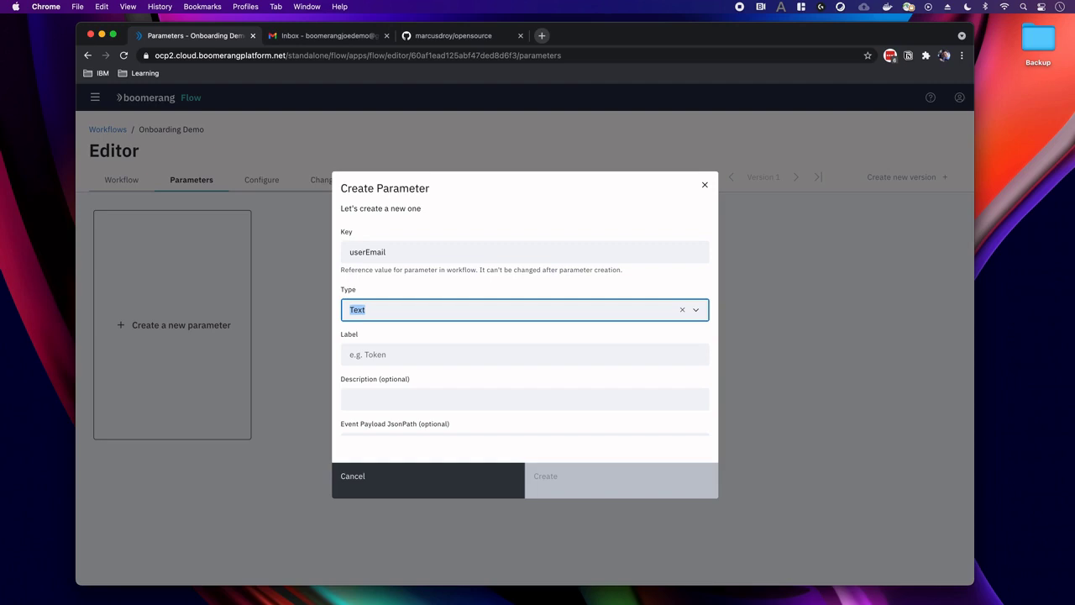
{"action": "type", "text": "Email"}
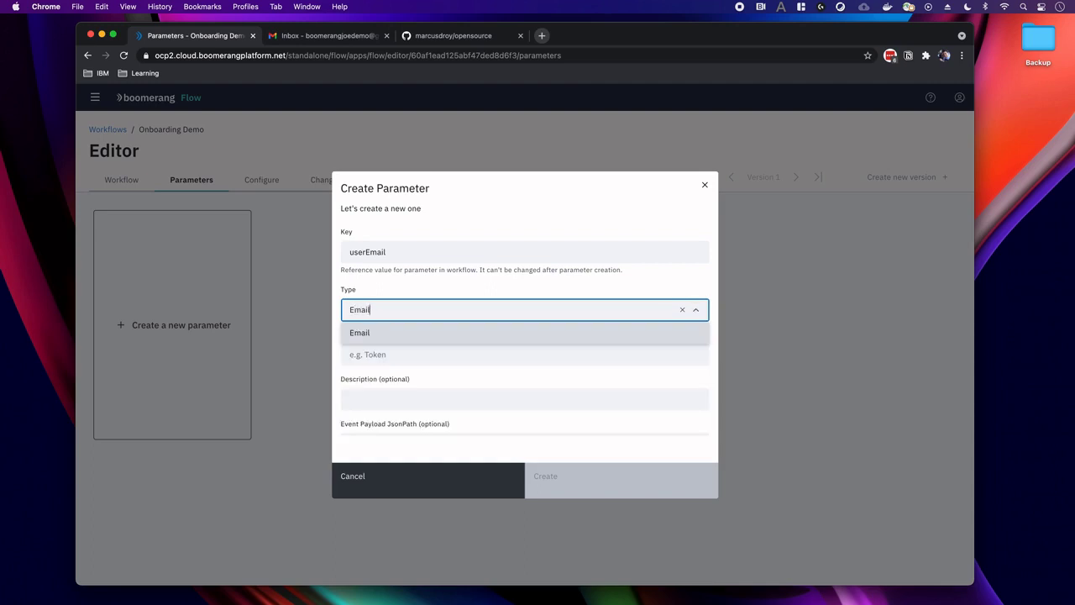
{"action": "key", "text": "Return"}
{"action": "key", "text": "Tab"}
{"action": "key", "text": "Tab"}
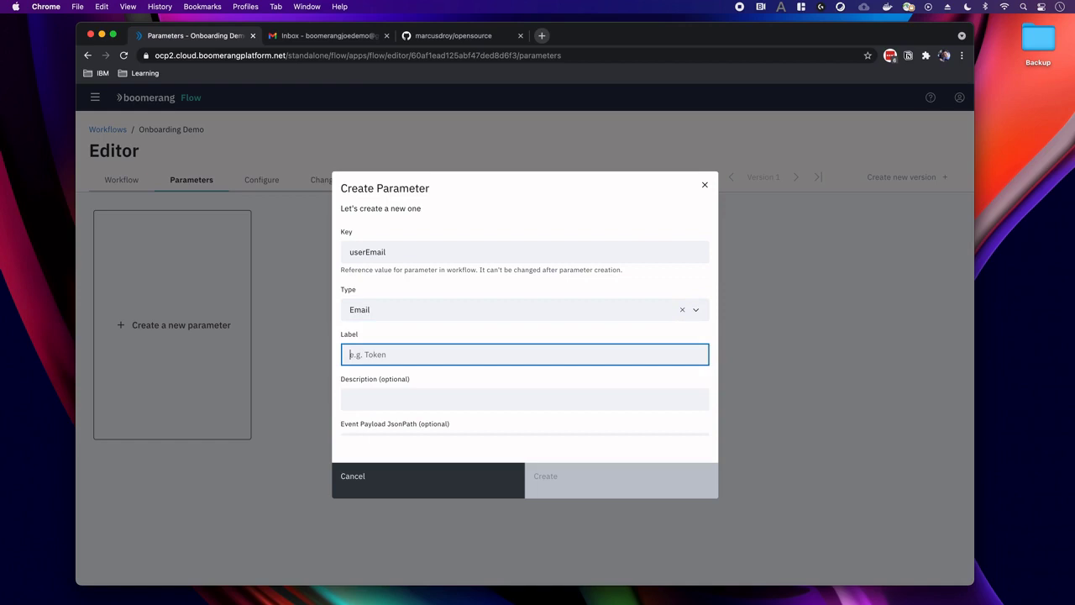
{"action": "type", "text": "User Email"}
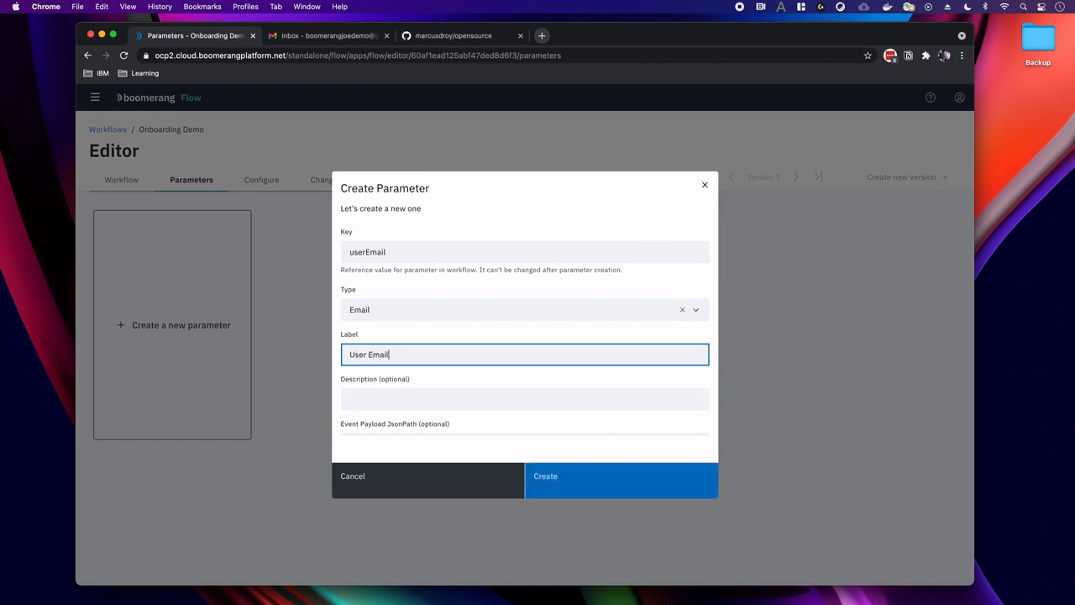
Make it required, paste the user's default e-mail address, and create it.
{"action": "scroll", "coordinate": [388, 273], "scroll_direction": "down", "scroll_amount": 3}
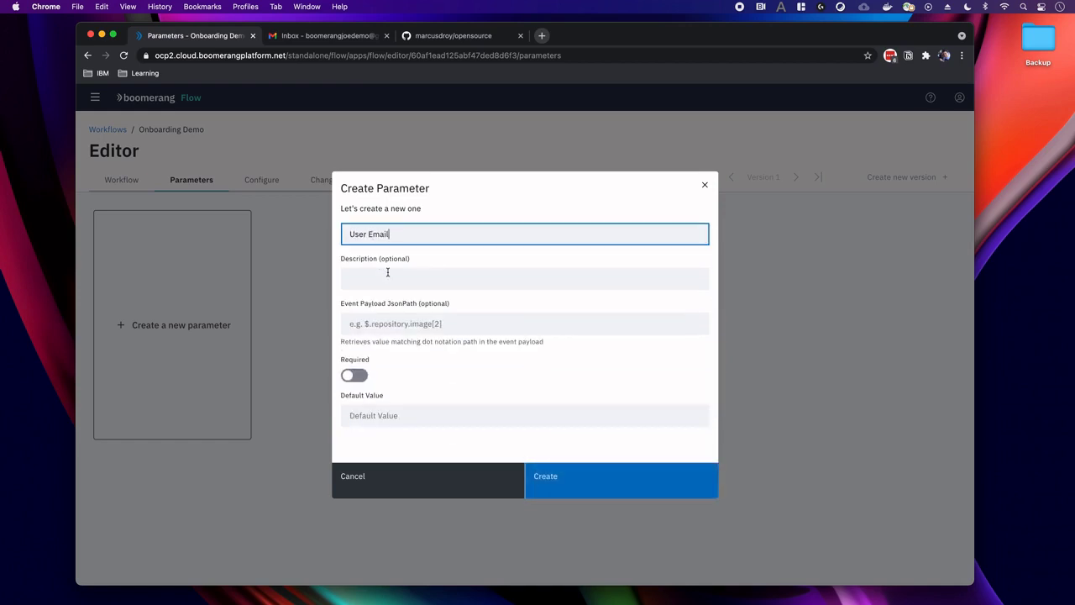
{"action": "left_click", "coordinate": [354, 376]}
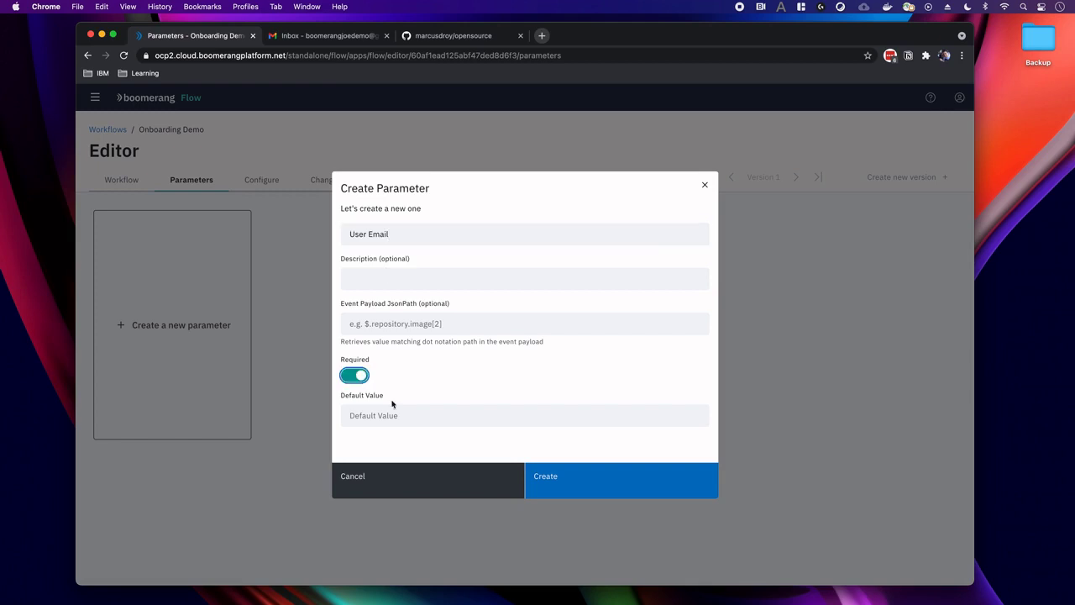
{"action": "key", "text": "super+shift+5"}
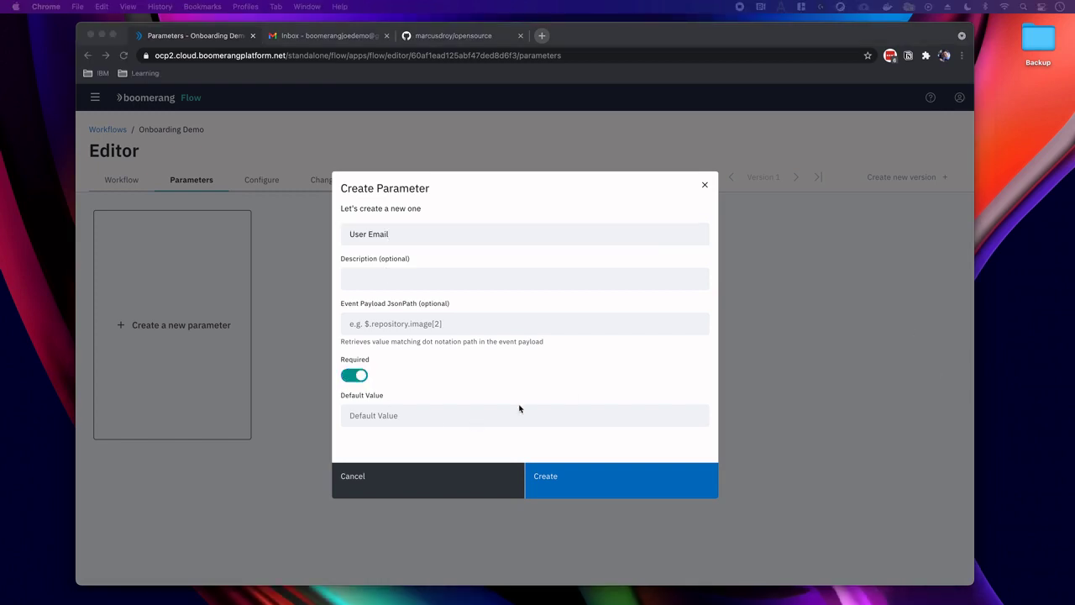
{"action": "left_click", "coordinate": [461, 414]}
{"action": "key", "text": "super+v"}
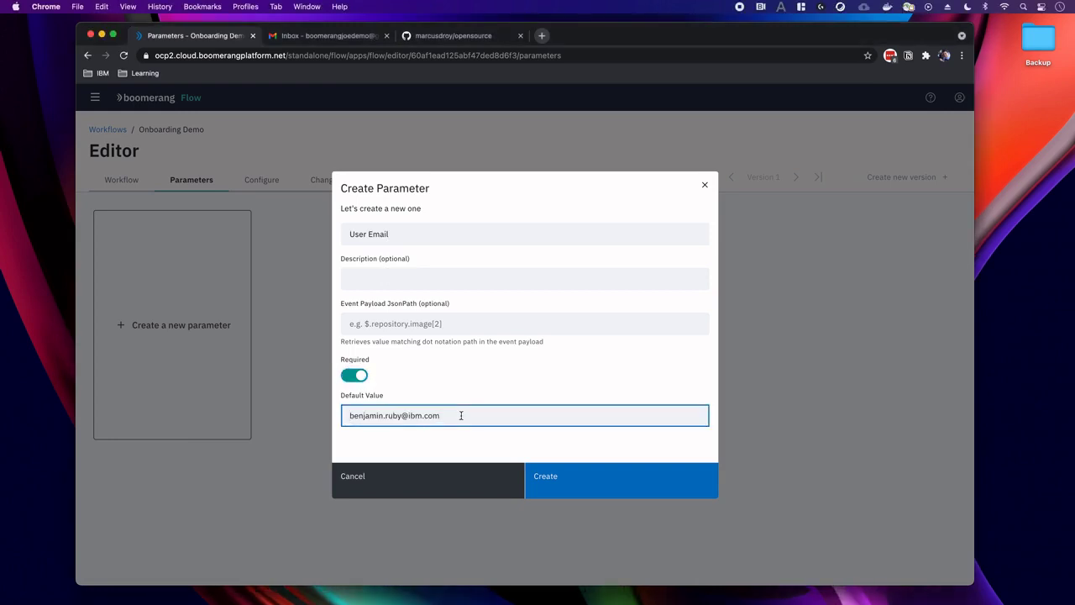
{"action": "scroll", "coordinate": [462, 415], "scroll_direction": "up", "scroll_amount": 3}
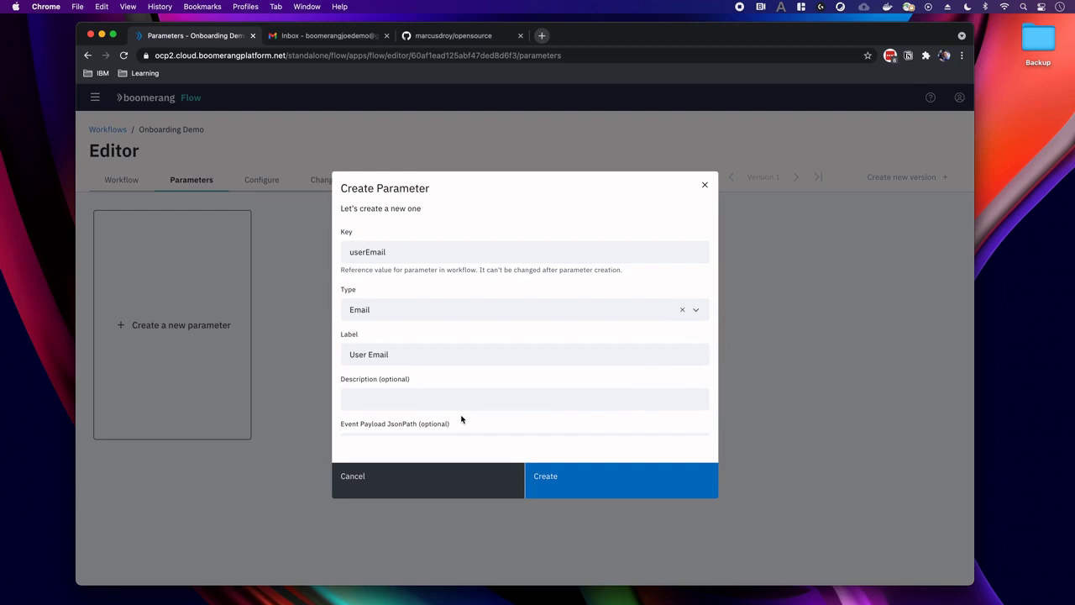
{"action": "scroll", "coordinate": [463, 386], "scroll_direction": "down", "scroll_amount": 3}
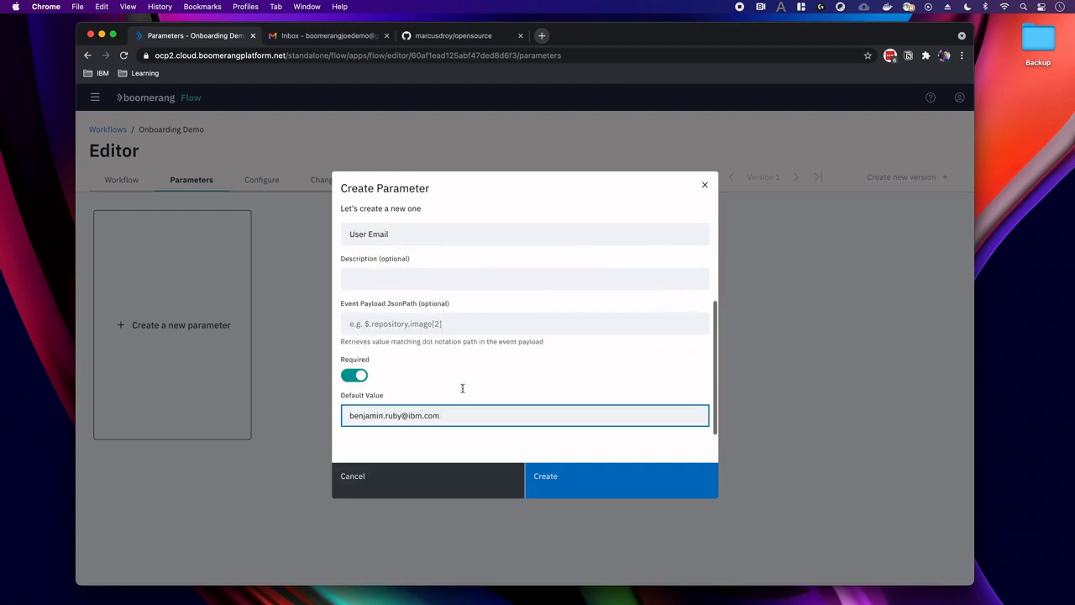
{"action": "scroll", "coordinate": [462, 391], "scroll_direction": "up", "scroll_amount": 3}
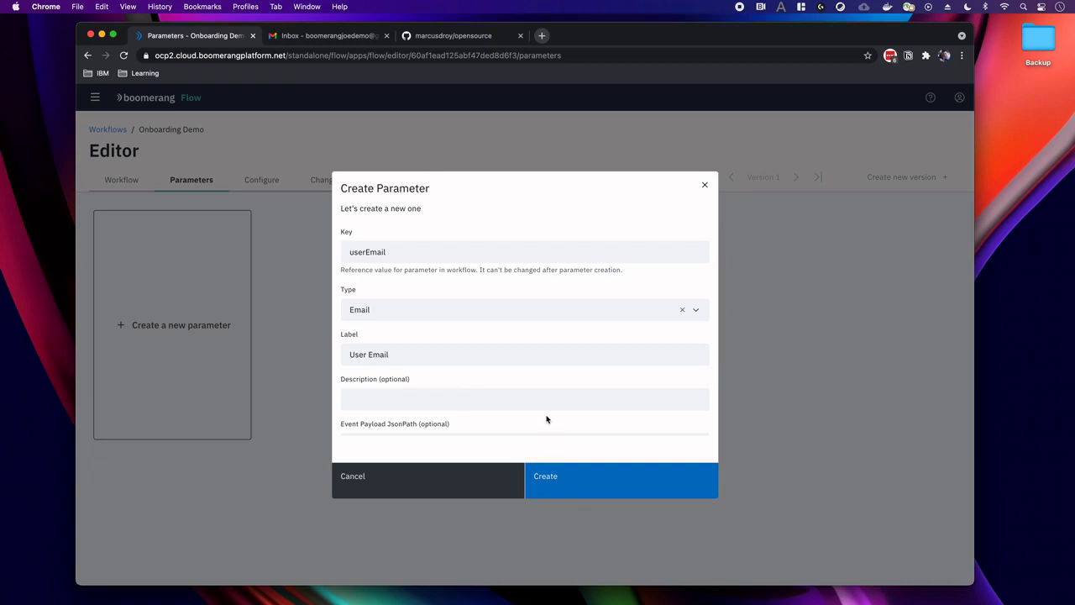
{"action": "scroll", "coordinate": [547, 420], "scroll_direction": "down", "scroll_amount": 3}
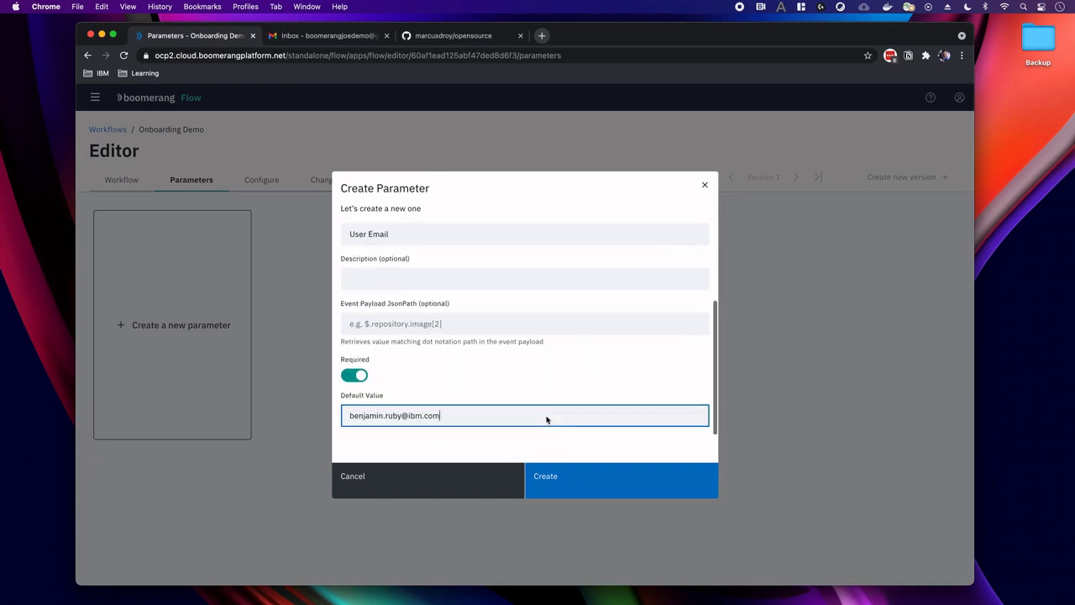
{"action": "left_click", "coordinate": [553, 482]}
Add a required 'GitHub User ID' parameter (key githubUserId) with a pasted default username.
{"action": "left_click", "coordinate": [326, 342]}
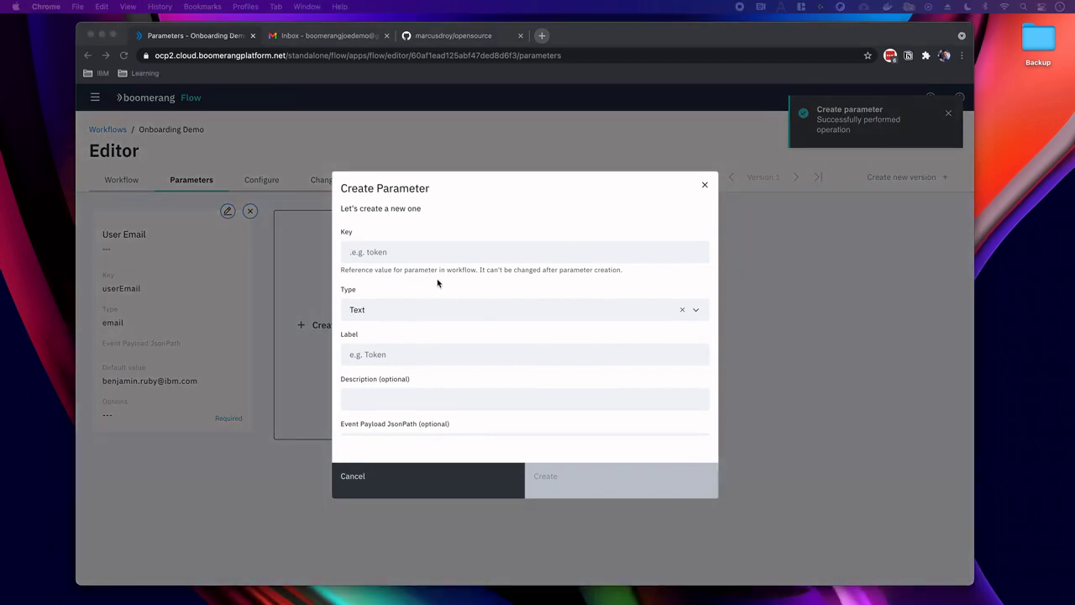
{"action": "left_click", "coordinate": [394, 250]}
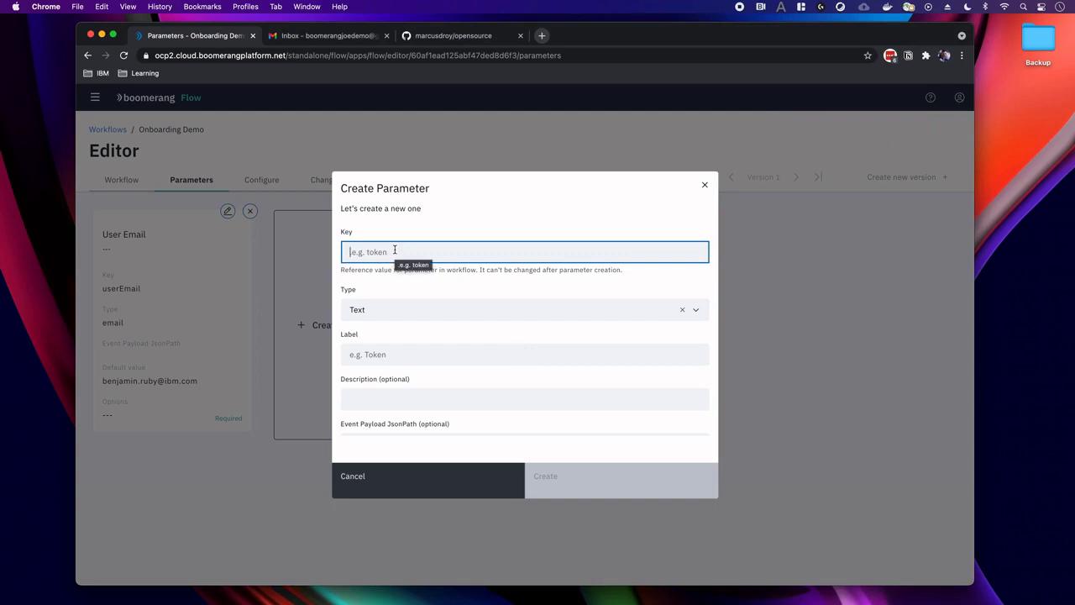
{"action": "type", "text": "githubUserId"}
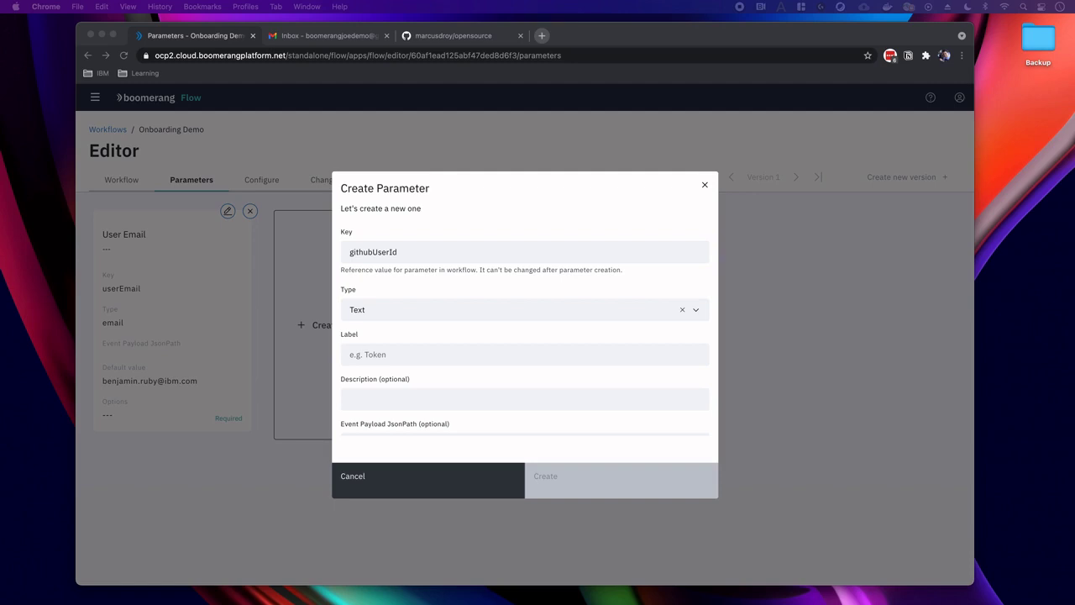
{"action": "left_click", "coordinate": [412, 357]}
{"action": "type", "text": "GitHub User ID"}
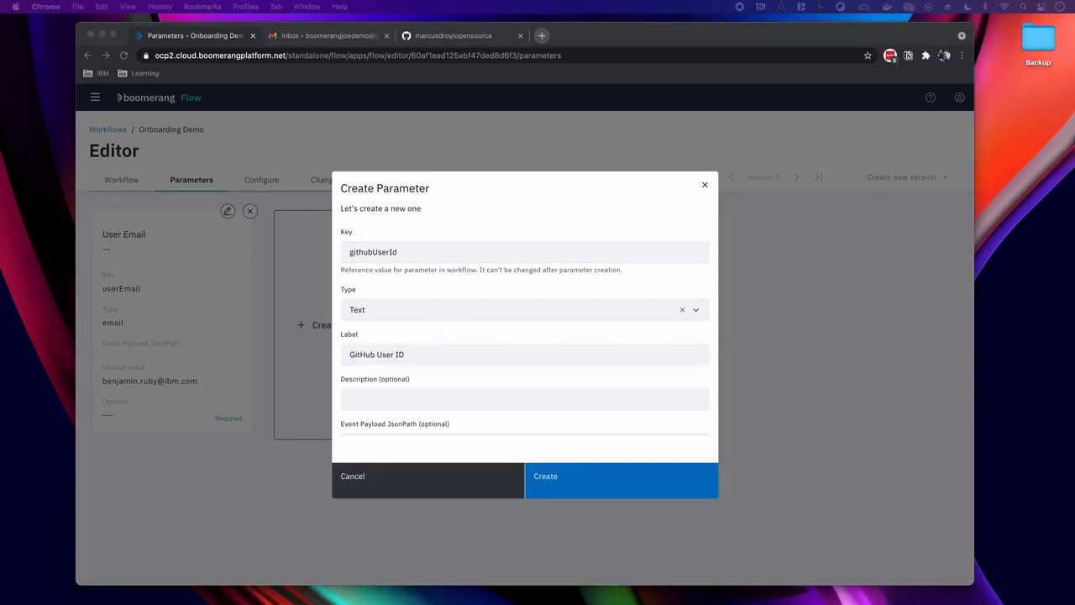
{"action": "scroll", "coordinate": [433, 392], "scroll_direction": "down", "scroll_amount": 3}
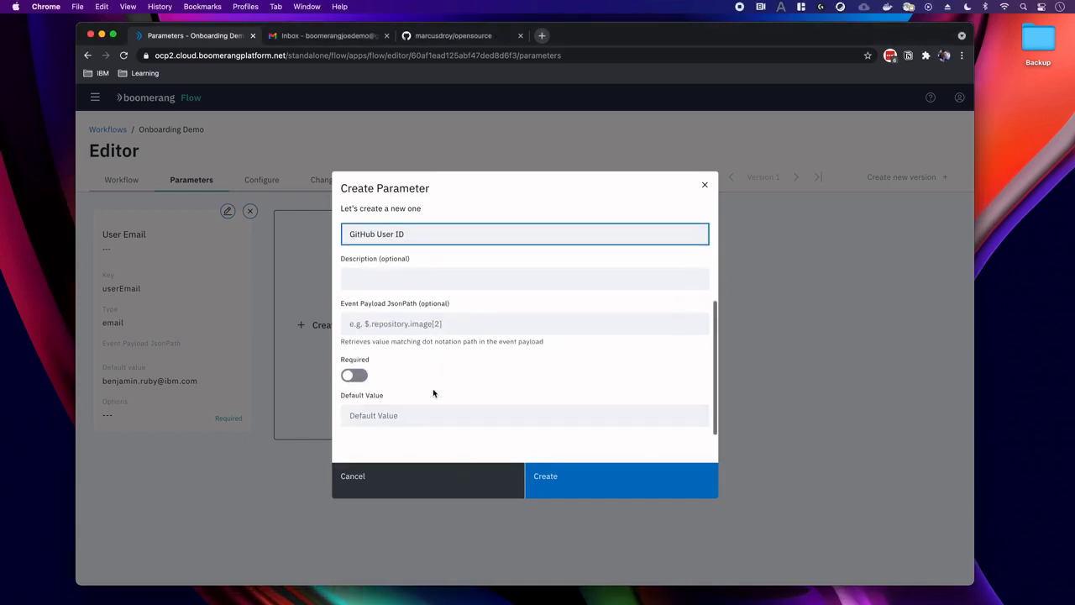
{"action": "left_click", "coordinate": [354, 377]}
{"action": "left_click", "coordinate": [375, 415]}
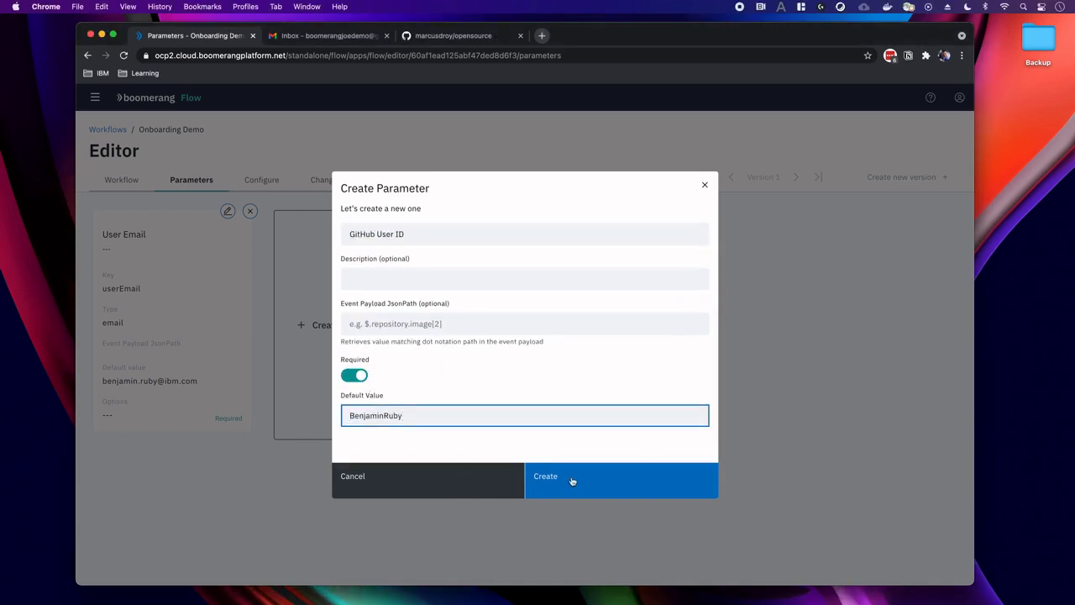
{"action": "left_click", "coordinate": [571, 479]}
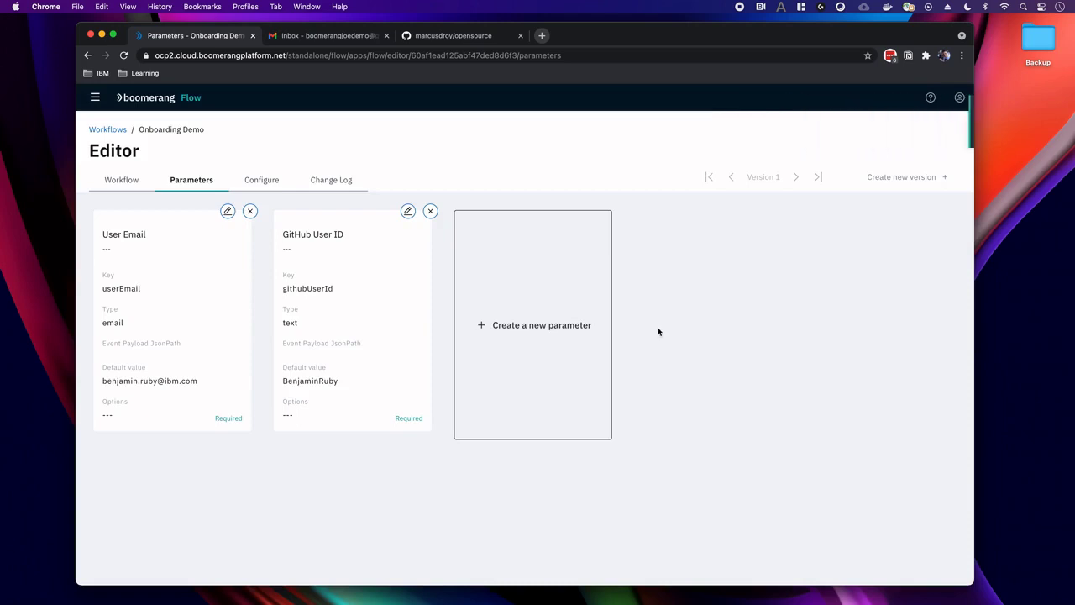
Start a Select parameter with key role and options member and maintainer.
{"action": "left_click", "coordinate": [557, 330]}
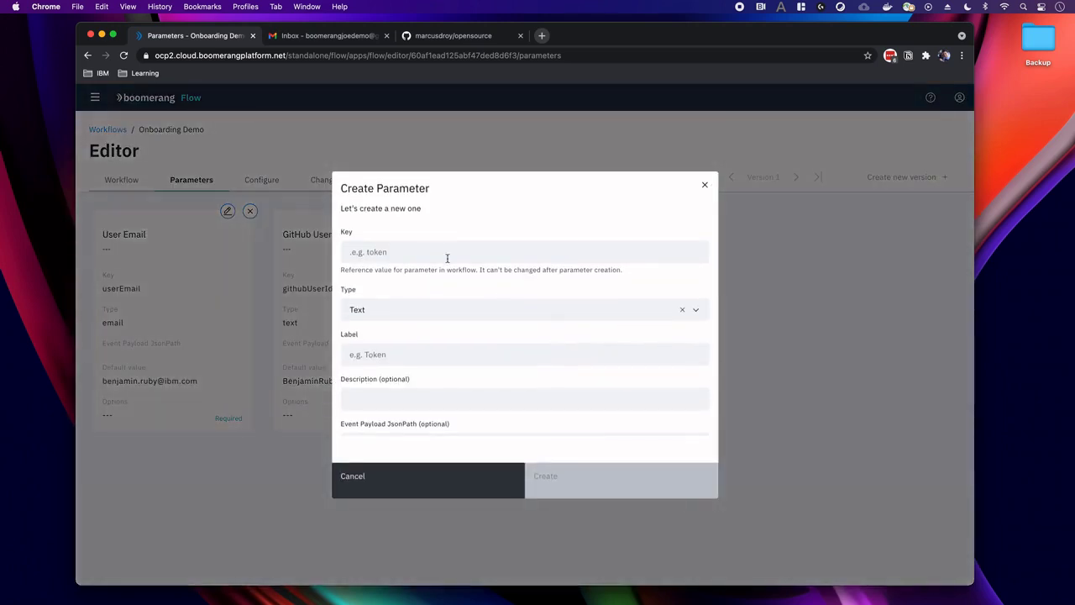
{"action": "left_click", "coordinate": [436, 254]}
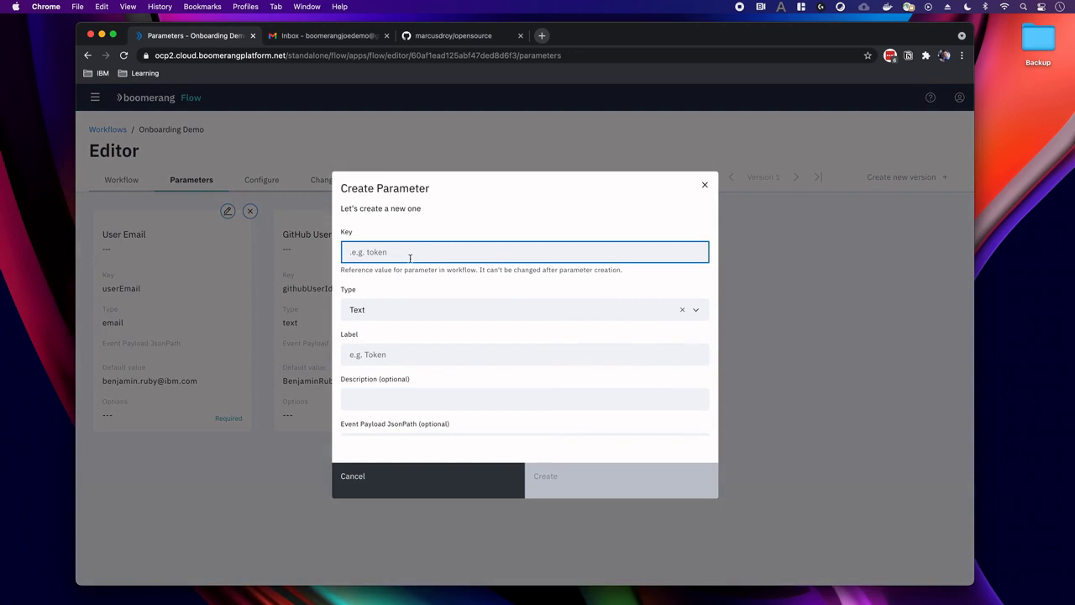
{"action": "type", "text": "role"}
{"action": "left_click", "coordinate": [401, 316]}
{"action": "scroll", "coordinate": [383, 358], "scroll_direction": "down", "scroll_amount": 1}
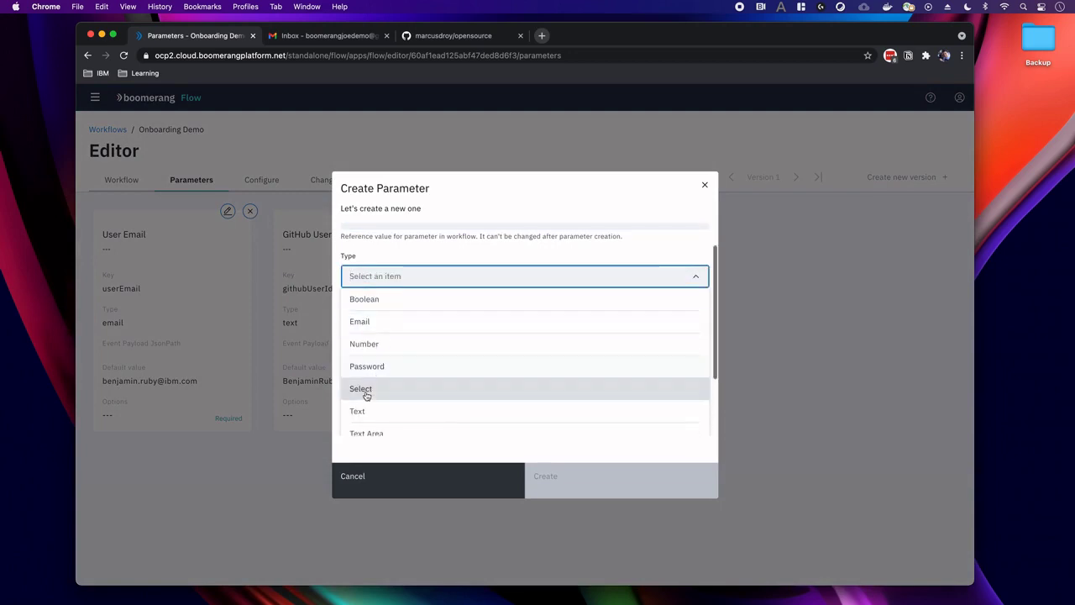
{"action": "left_click", "coordinate": [366, 390]}
{"action": "scroll", "coordinate": [366, 395], "scroll_direction": "down", "scroll_amount": 4}
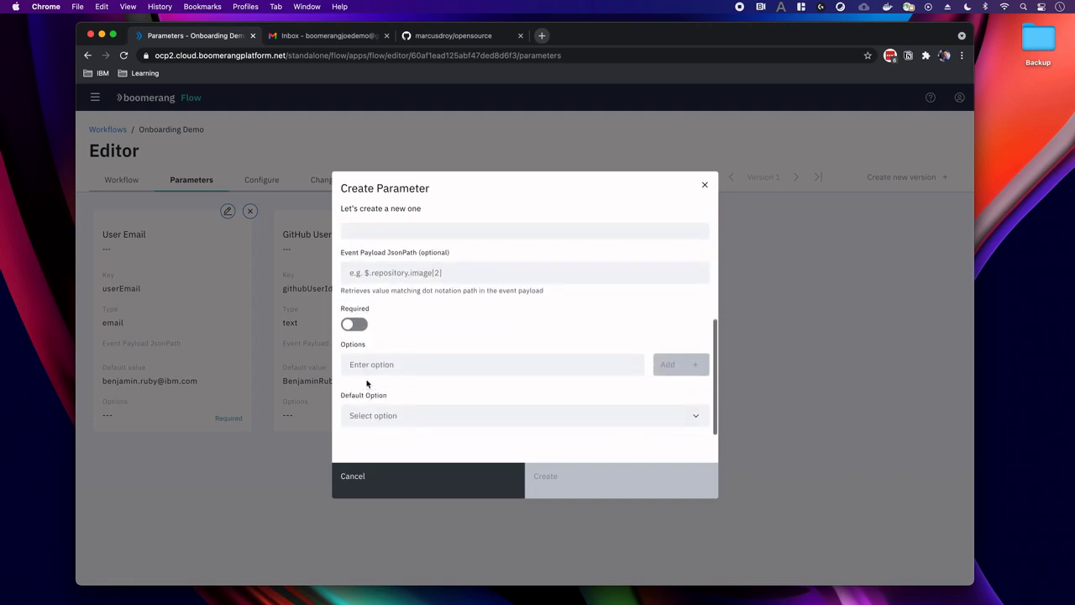
{"action": "left_click", "coordinate": [361, 365]}
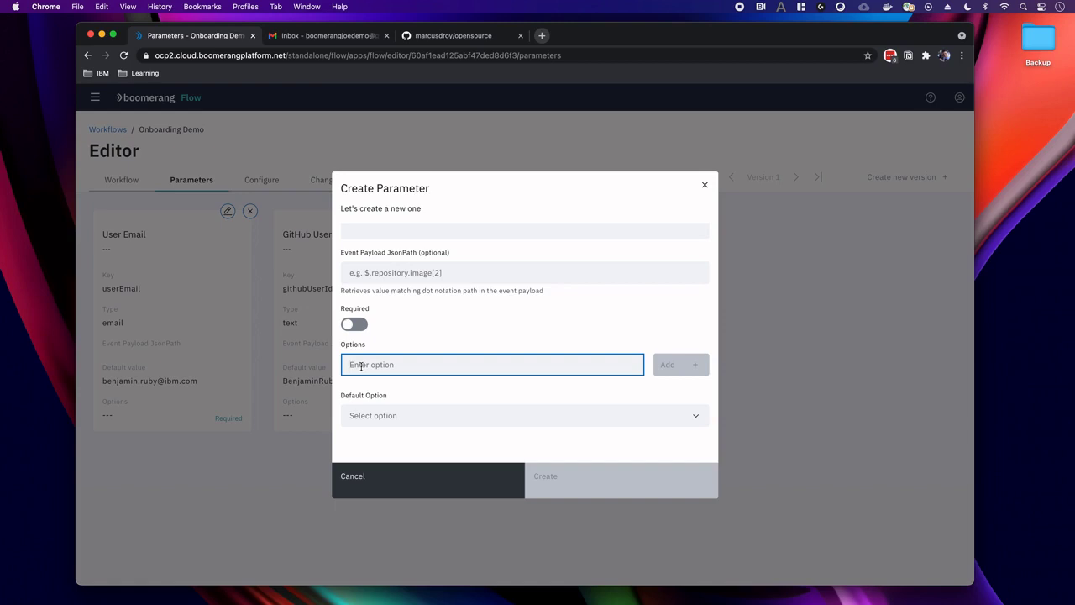
{"action": "type", "text": "member"}
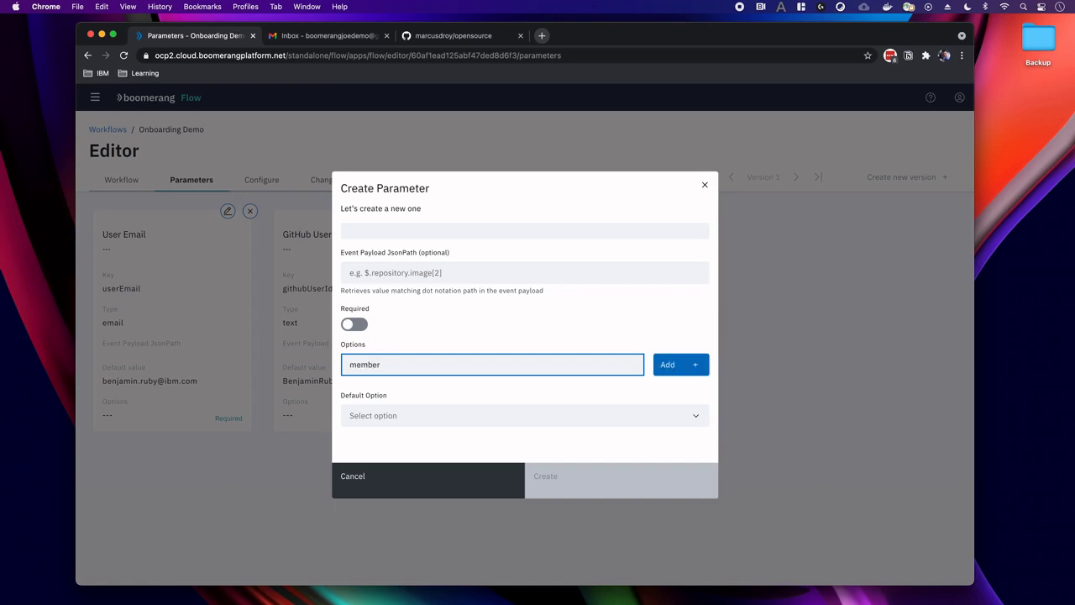
{"action": "left_click", "coordinate": [670, 365]}
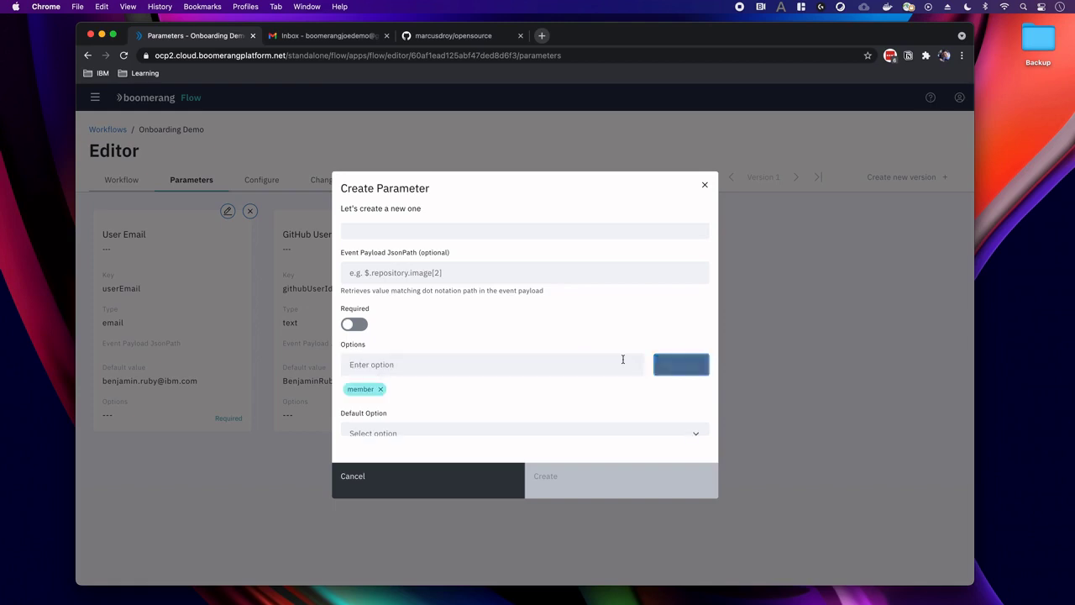
{"action": "left_click", "coordinate": [392, 368]}
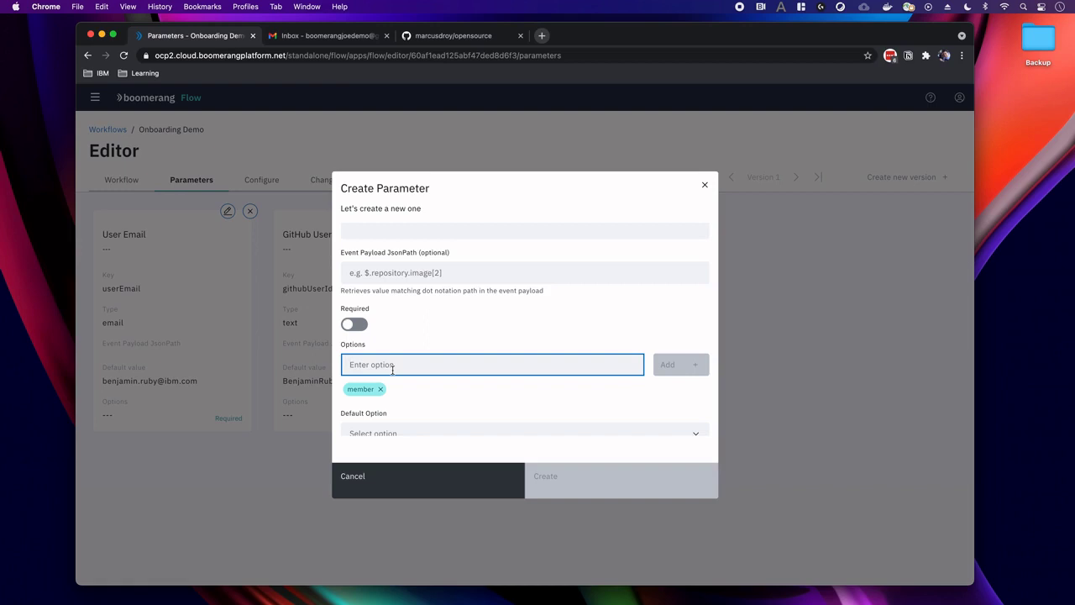
{"action": "type", "text": "maintainer"}
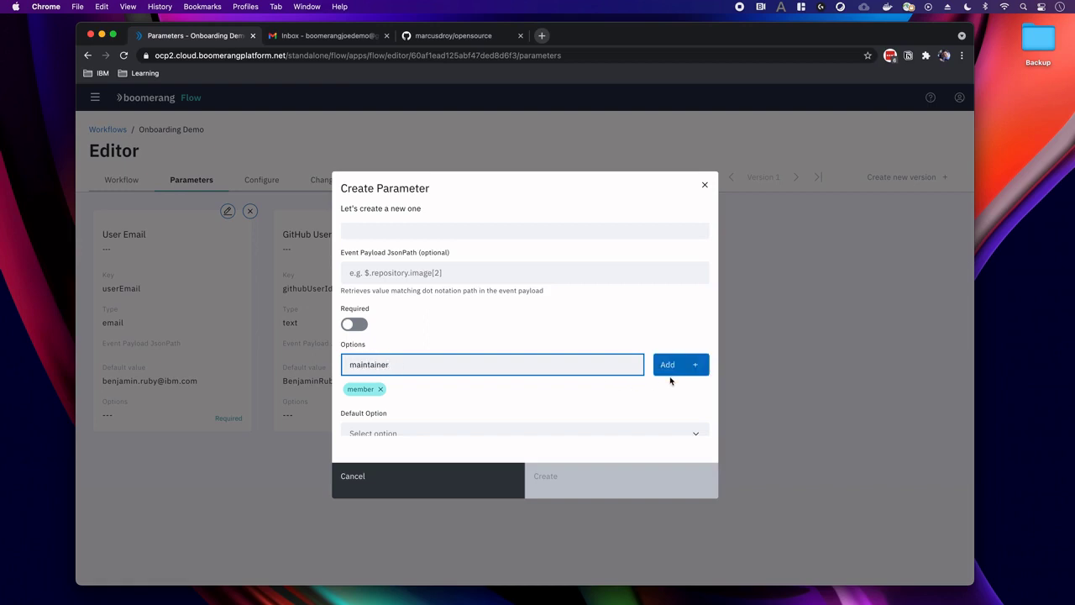
{"action": "left_click", "coordinate": [670, 364]}
Set its default option to member, label it 'Role', and create it.
{"action": "scroll", "coordinate": [482, 406], "scroll_direction": "down", "scroll_amount": 1}
{"action": "left_click", "coordinate": [432, 416]}
{"action": "scroll", "coordinate": [432, 415], "scroll_direction": "down", "scroll_amount": 2}
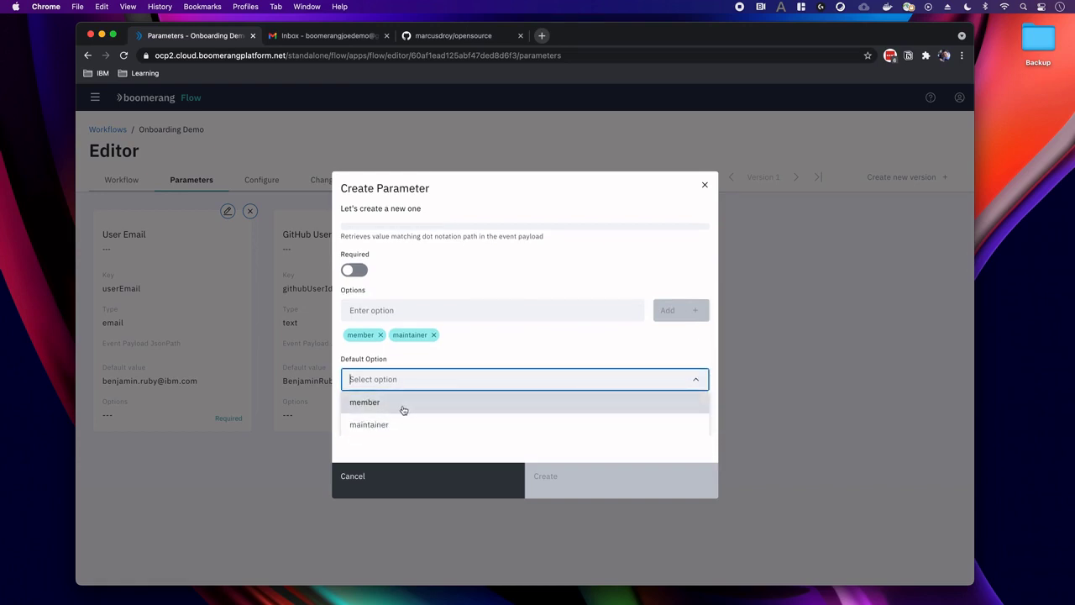
{"action": "left_click", "coordinate": [404, 403]}
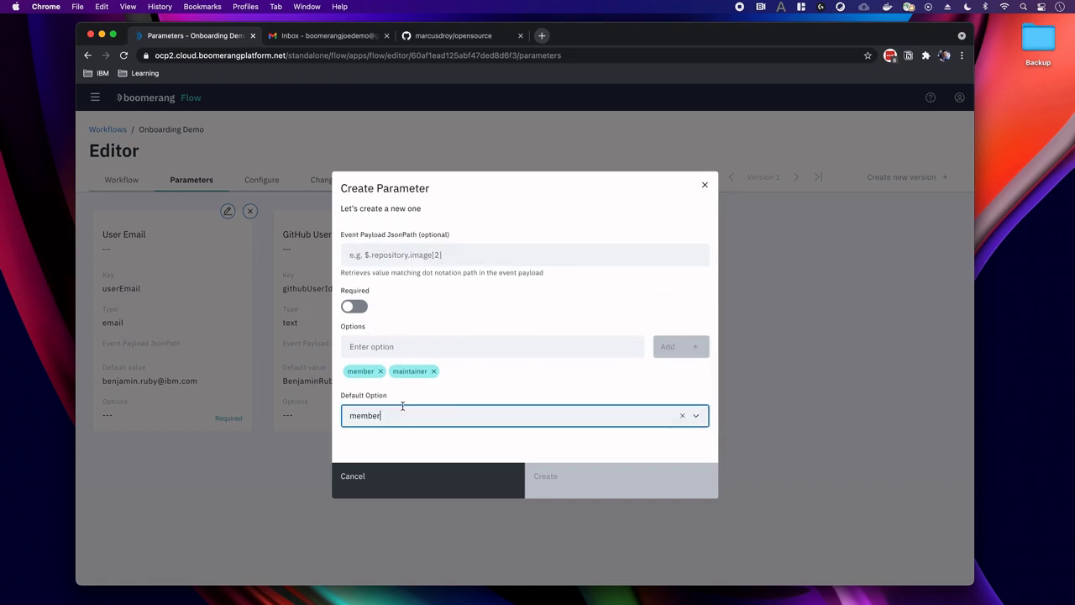
{"action": "scroll", "coordinate": [475, 412], "scroll_direction": "up", "scroll_amount": 2}
{"action": "scroll", "coordinate": [475, 411], "scroll_direction": "up", "scroll_amount": 3}
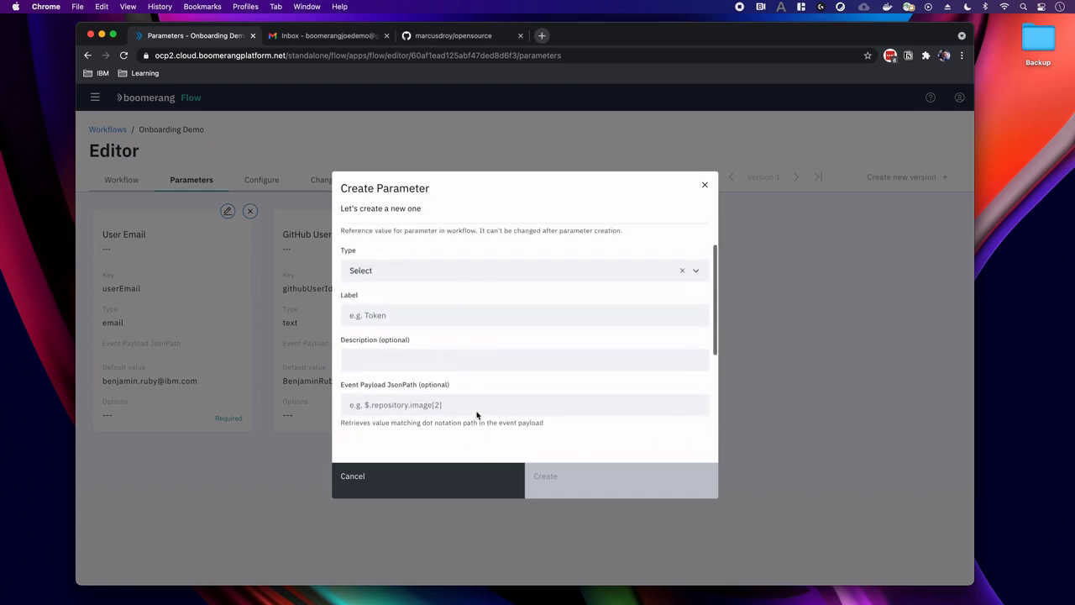
{"action": "left_click", "coordinate": [377, 315]}
{"action": "type", "text": "Role"}
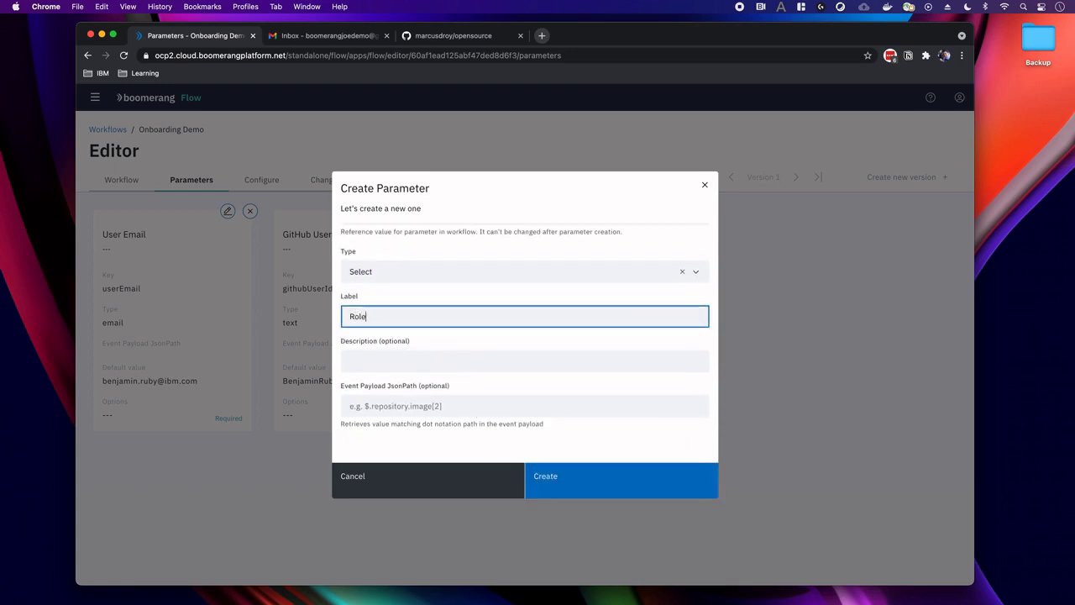
{"action": "left_click", "coordinate": [554, 476]}
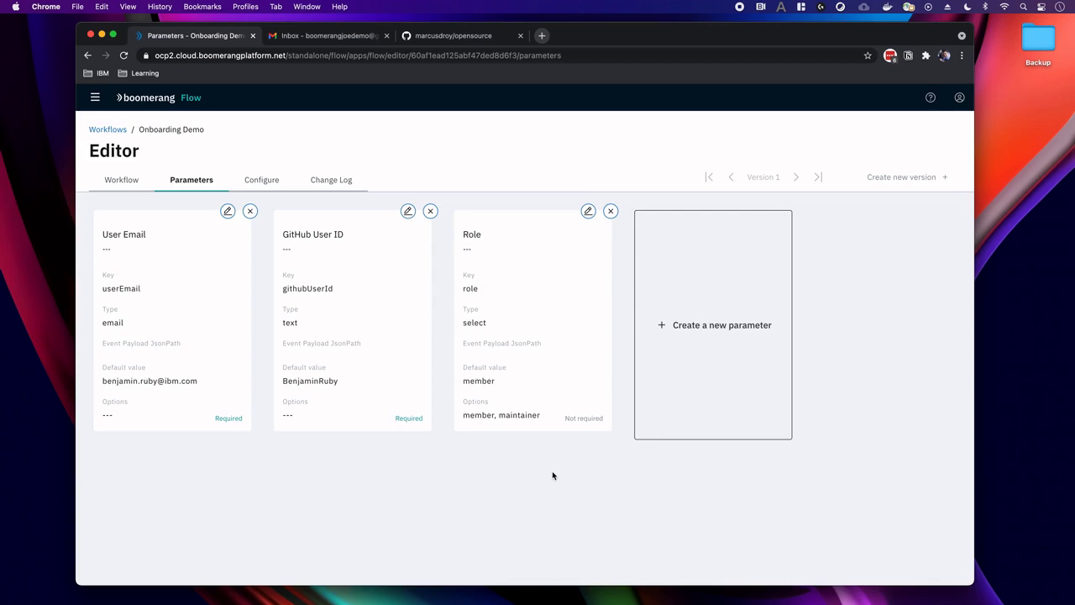
On the canvas view, expand the Slack task category and show Create Slack Channel.
{"action": "left_click", "coordinate": [126, 188]}
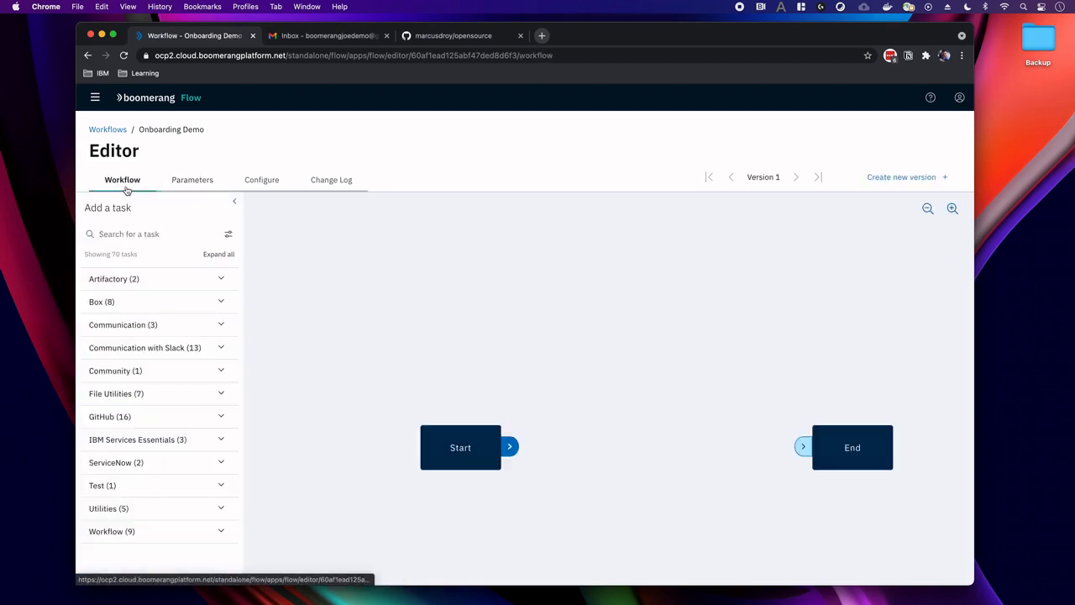
{"action": "left_click_drag", "start_coordinate": [487, 341], "coordinate": [375, 289]}
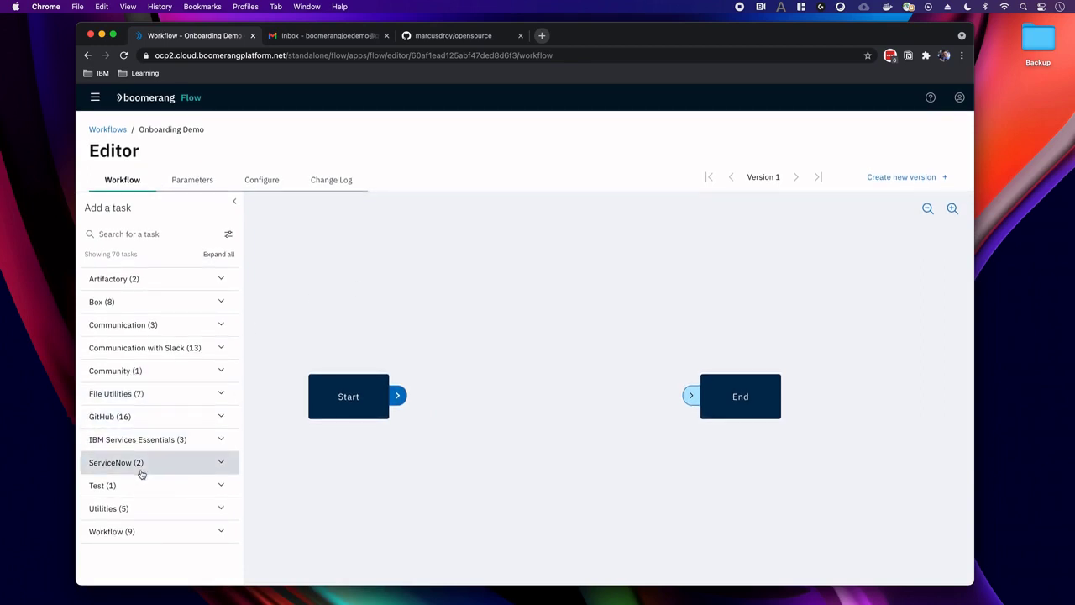
{"action": "left_click", "coordinate": [140, 356]}
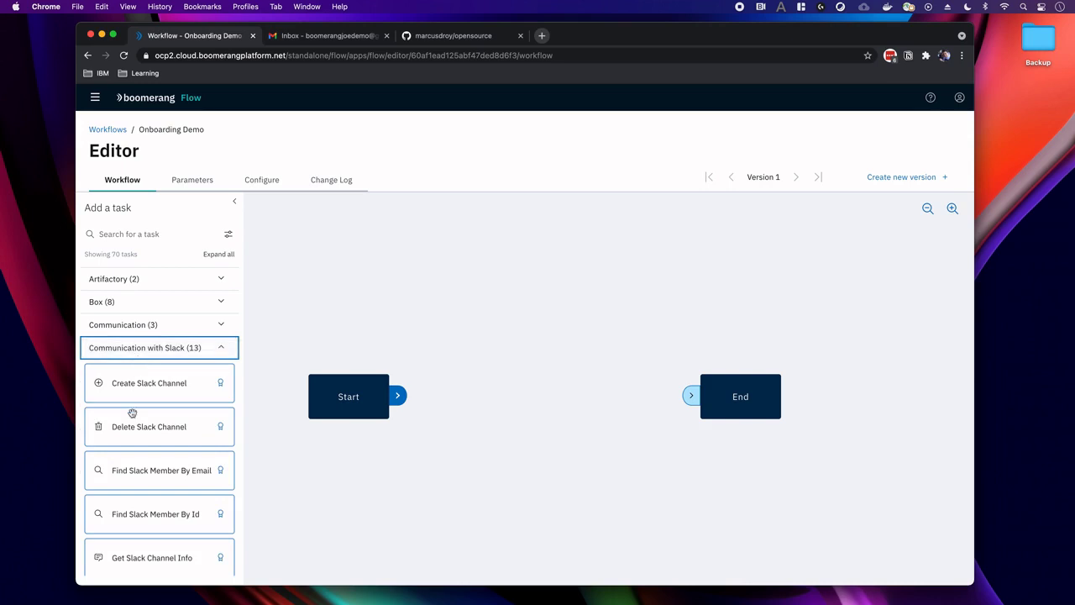
{"action": "scroll", "coordinate": [132, 412], "scroll_direction": "down", "scroll_amount": 2}
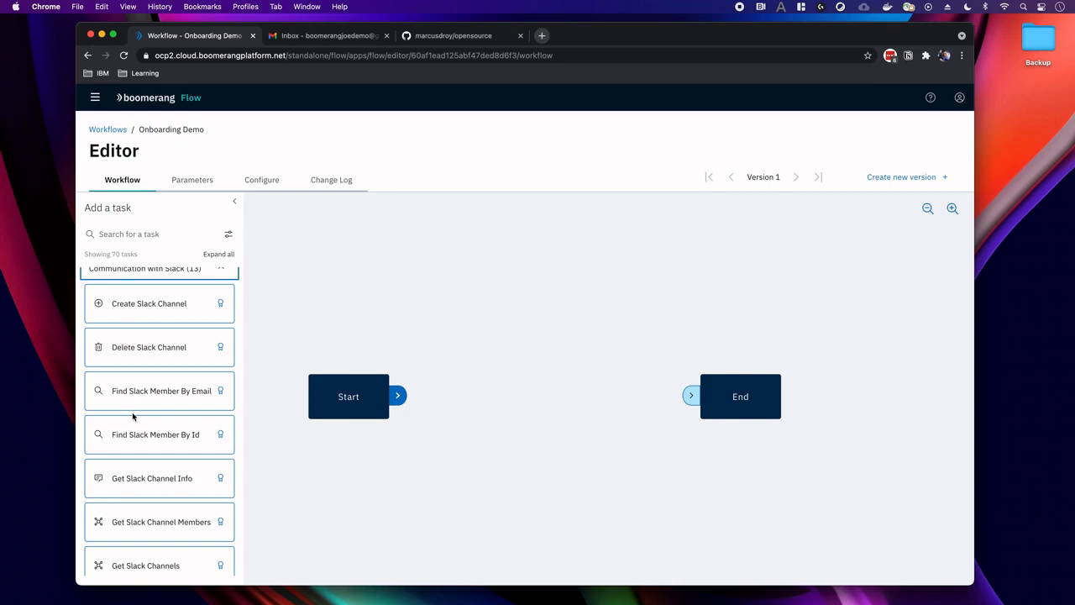
{"action": "scroll", "coordinate": [132, 412], "scroll_direction": "down", "scroll_amount": 3}
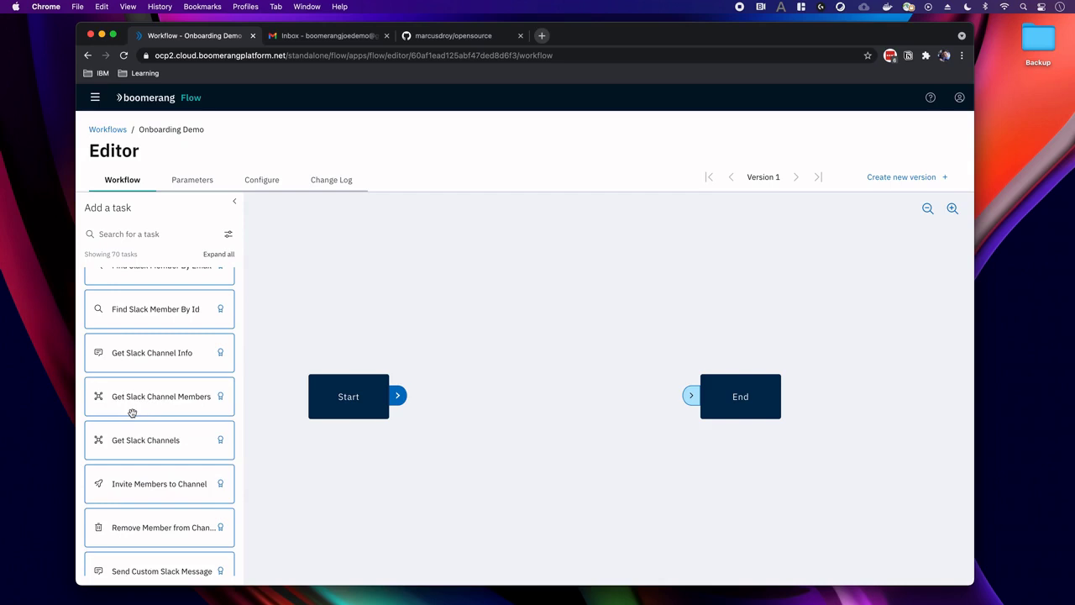
{"action": "scroll", "coordinate": [144, 387], "scroll_direction": "up", "scroll_amount": 2}
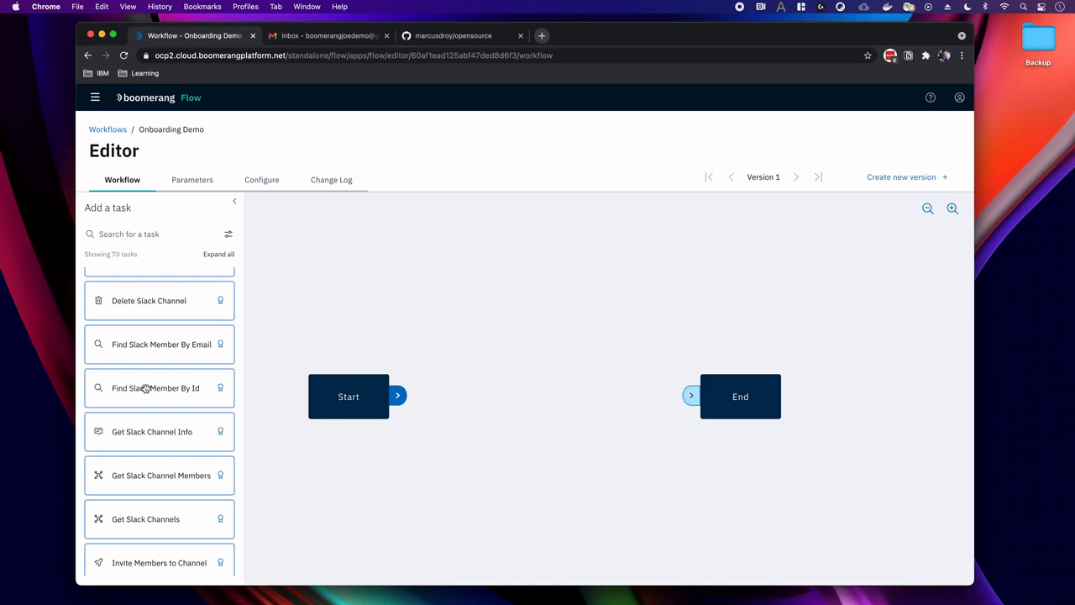
{"action": "scroll", "coordinate": [145, 387], "scroll_direction": "up", "scroll_amount": 1}
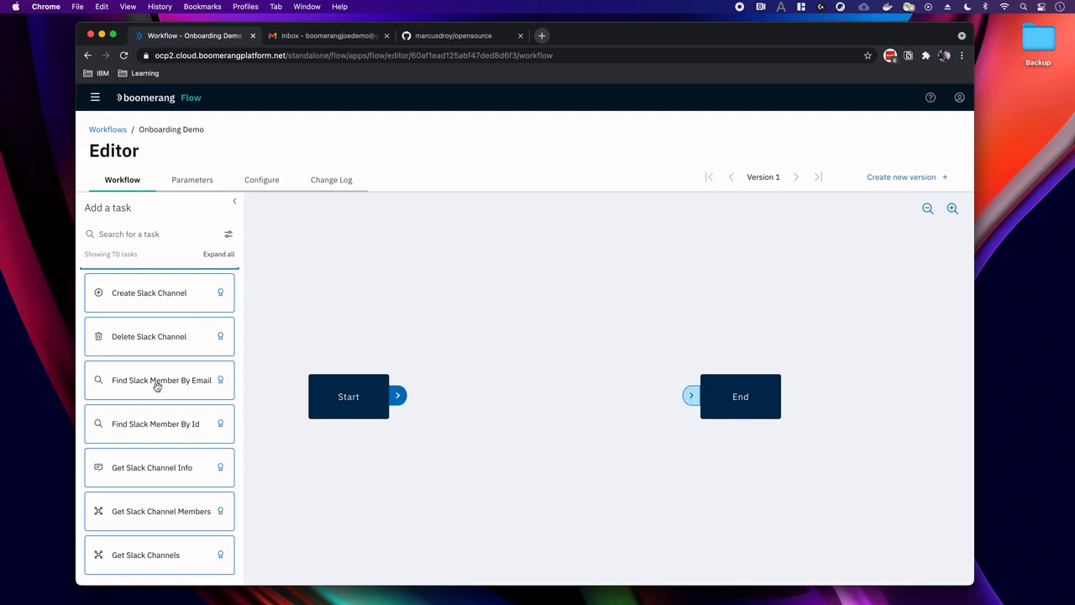
Place a Find Slack Member By Email task on the canvas, linked from Start.
{"action": "left_click_drag", "start_coordinate": [156, 385], "coordinate": [485, 359]}
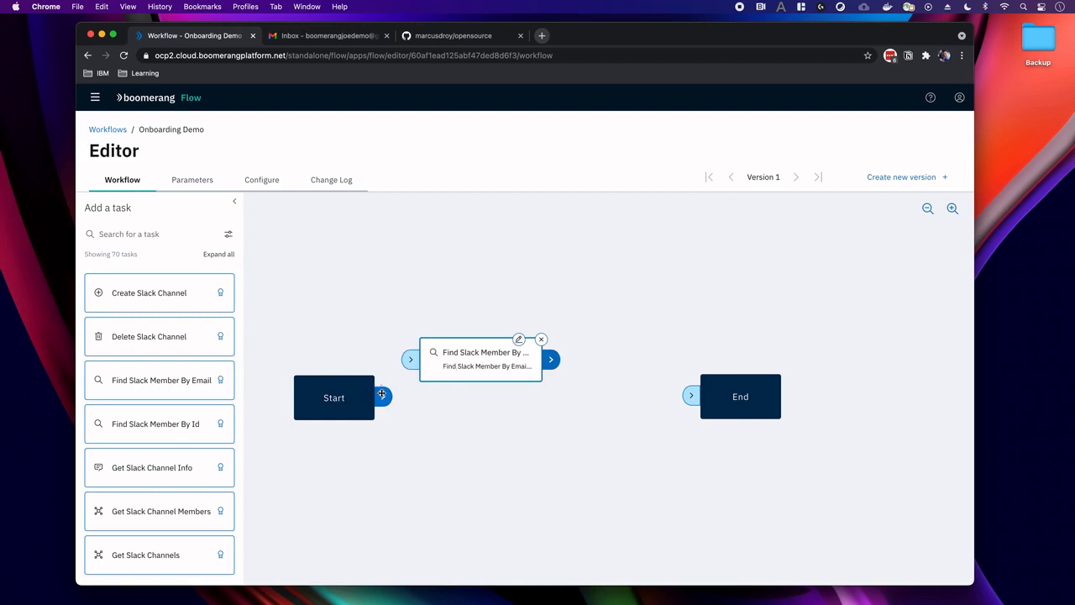
{"action": "left_click_drag", "start_coordinate": [382, 394], "coordinate": [410, 360]}
{"action": "left_click_drag", "start_coordinate": [471, 377], "coordinate": [488, 383]}
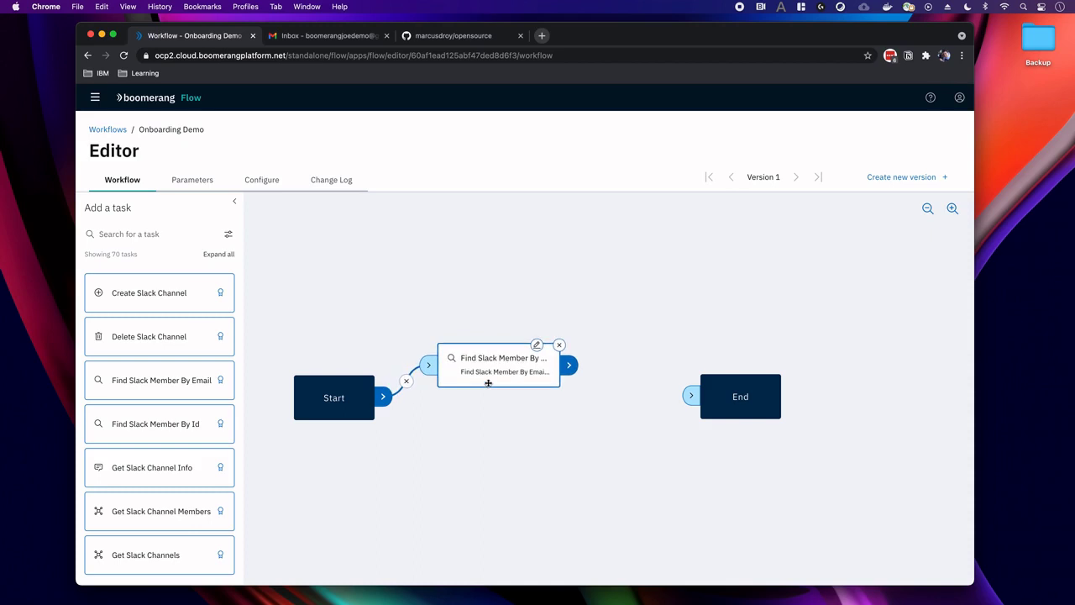
{"action": "left_click_drag", "start_coordinate": [488, 383], "coordinate": [491, 358]}
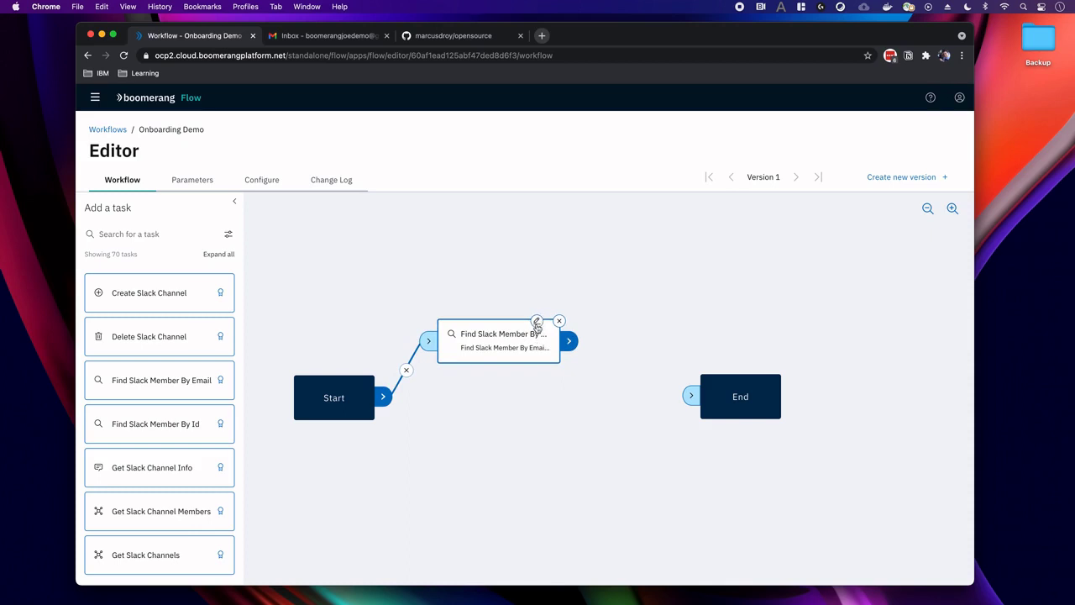
Set the Find Slack Member By Email token to $(global.params.slackApiToken).
{"action": "left_click", "coordinate": [537, 322]}
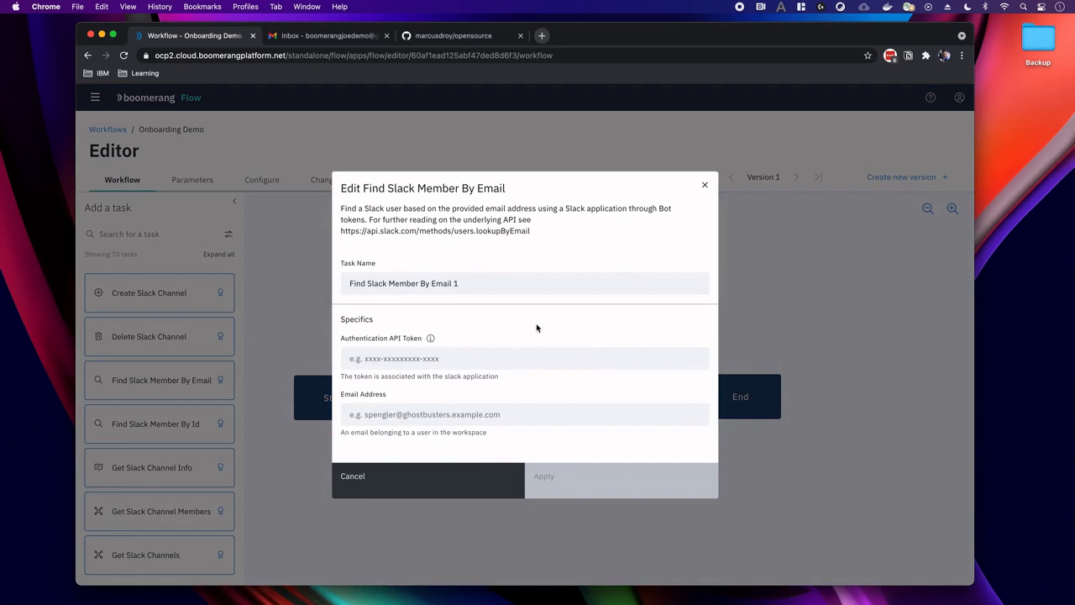
{"action": "left_click", "coordinate": [462, 358]}
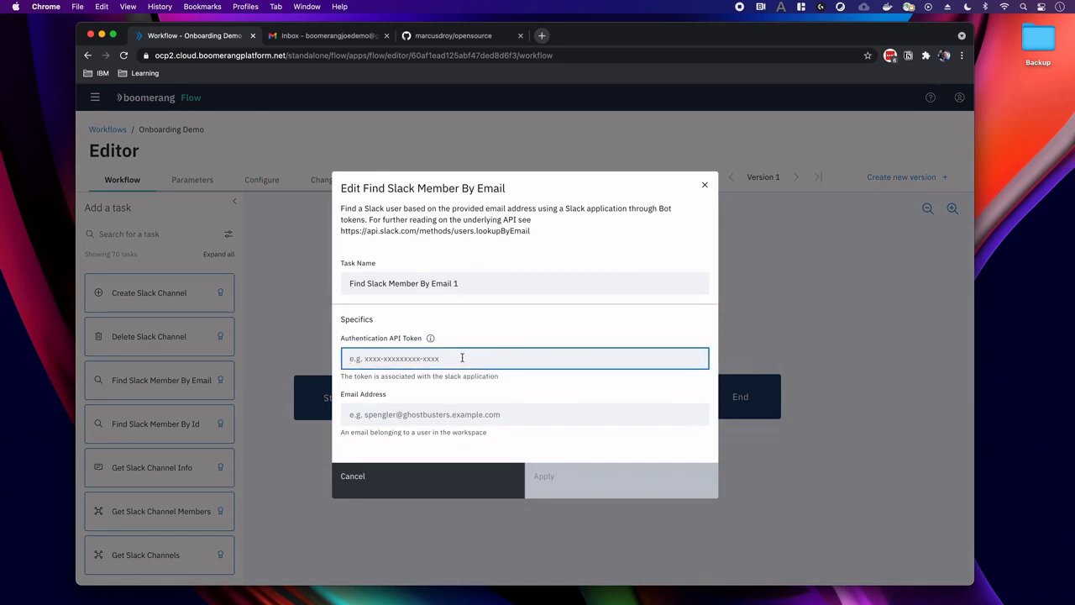
{"action": "scroll", "coordinate": [462, 358], "scroll_direction": "down", "scroll_amount": 1}
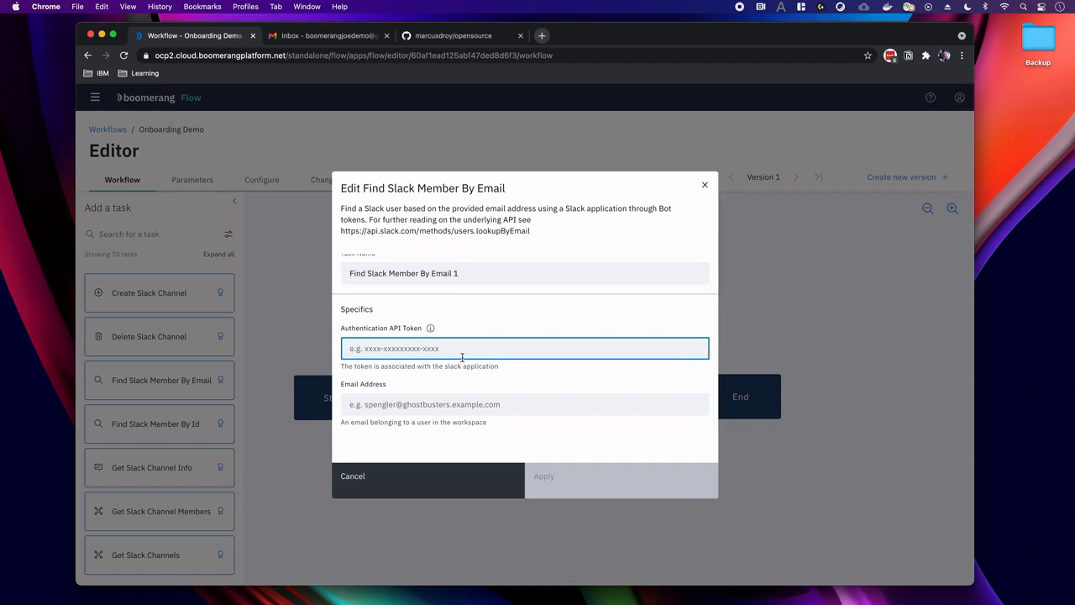
{"action": "type", "text": "sdfsd"}
{"action": "double_click", "coordinate": [474, 357]}
{"action": "key", "text": "BackSpace"}
{"action": "type", "text": "$wo"}
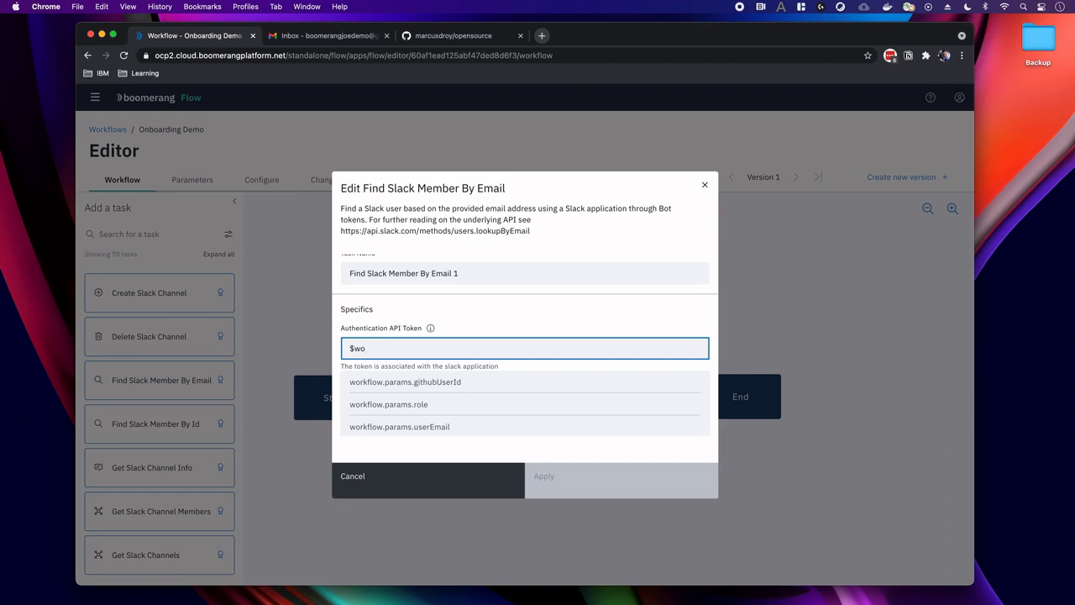
{"action": "key", "text": "BackSpace"}
{"action": "key", "text": "BackSpace"}
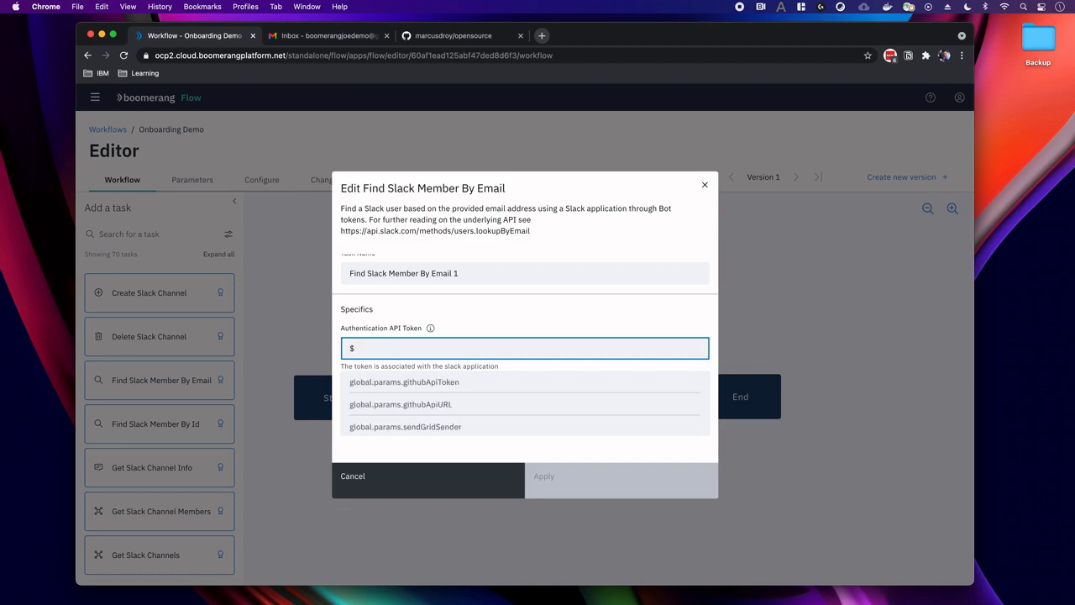
{"action": "type", "text": "slack"}
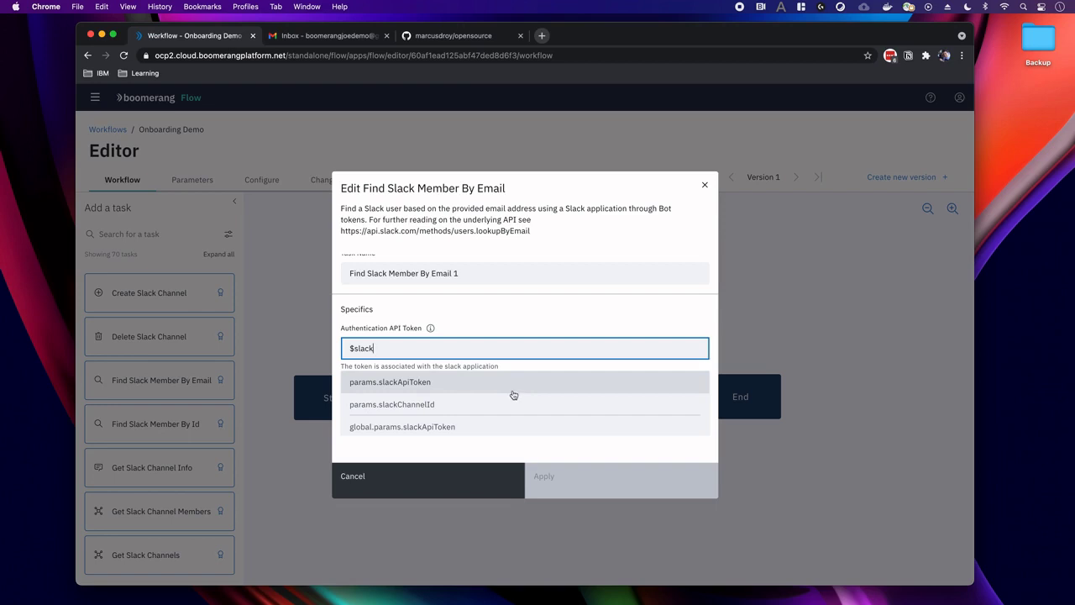
{"action": "scroll", "coordinate": [504, 407], "scroll_direction": "down", "scroll_amount": 1}
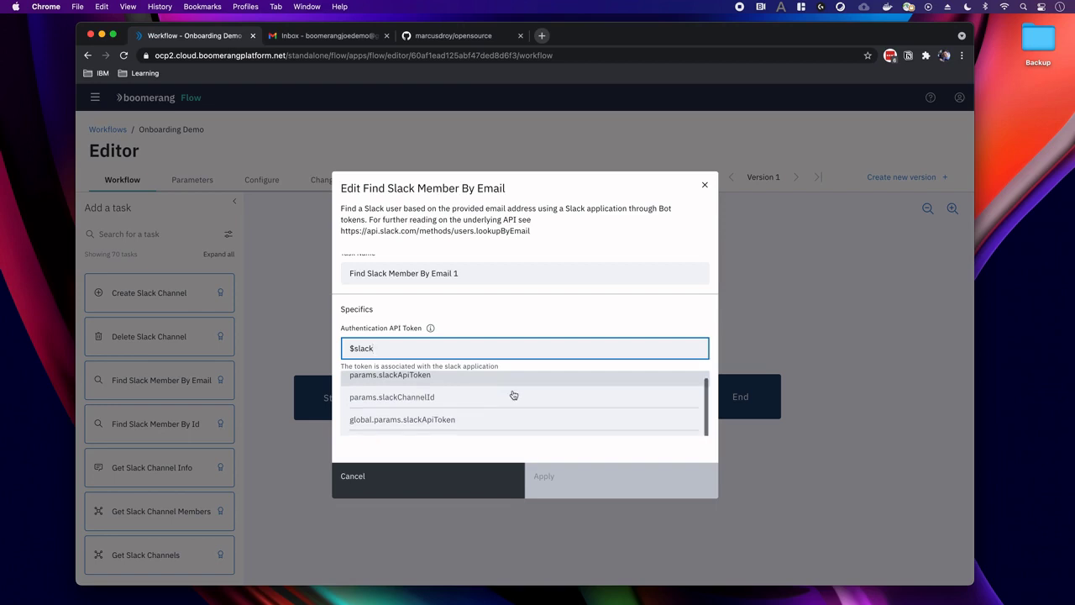
{"action": "left_click", "coordinate": [473, 425]}
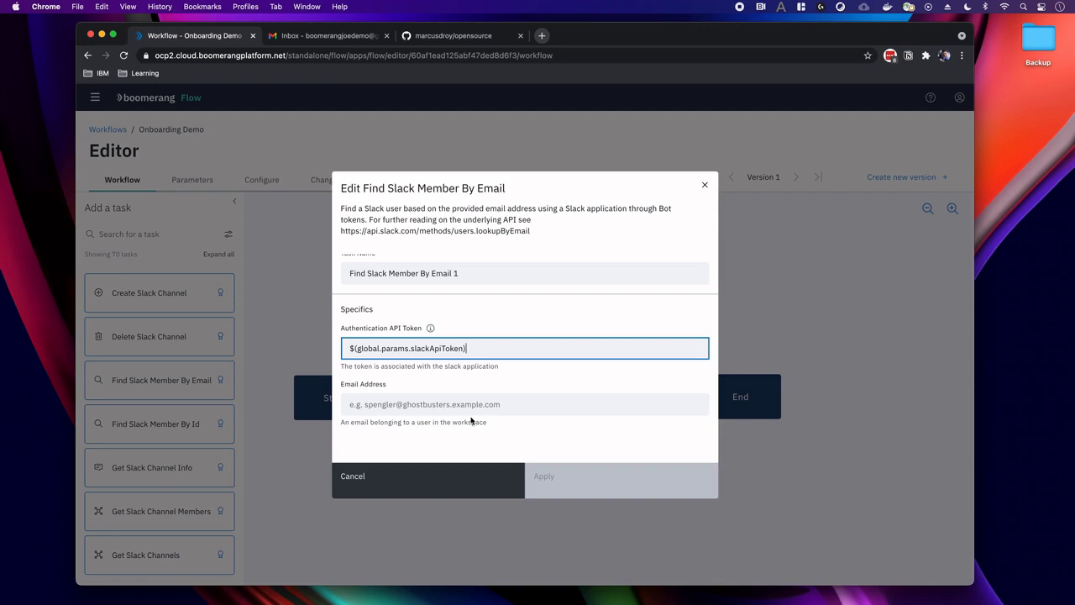
Set Email Address to $(workflow.params.userEmail) and apply the task settings.
{"action": "left_click", "coordinate": [468, 406]}
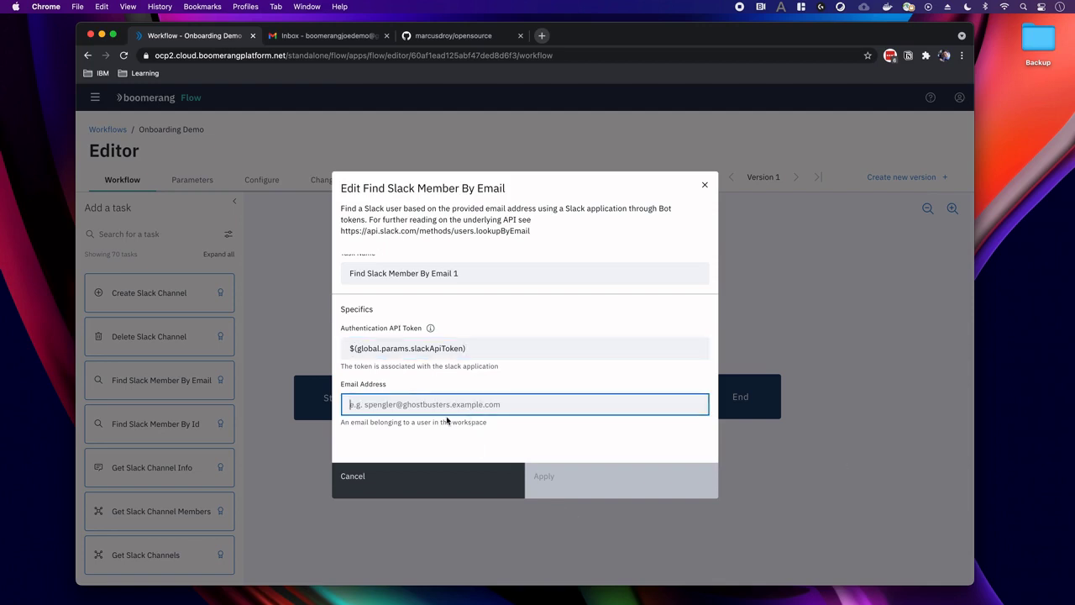
{"action": "type", "text": "$"}
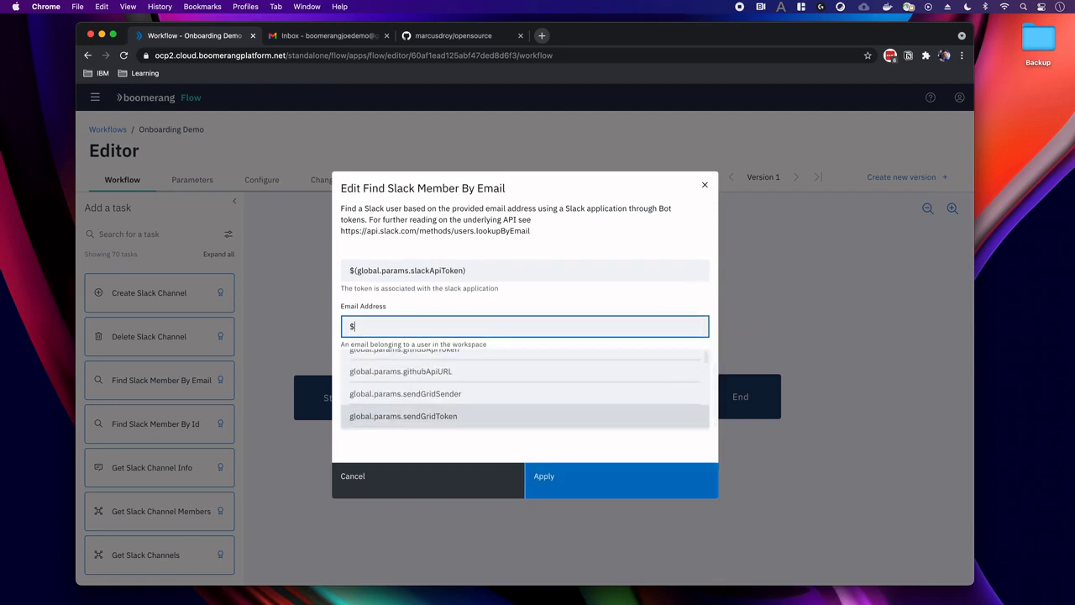
{"action": "type", "text": "work"}
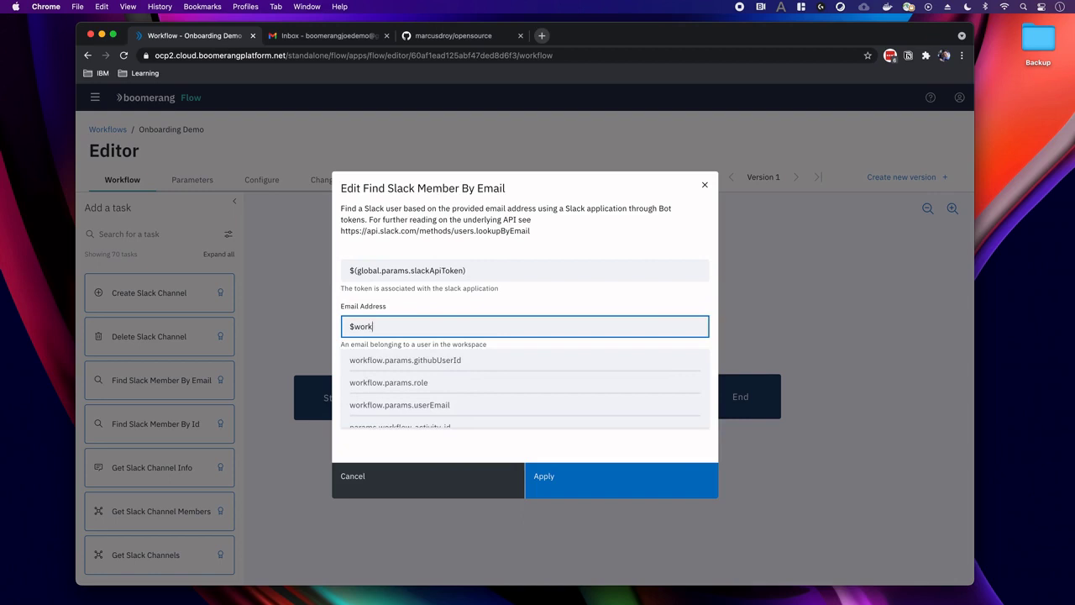
{"action": "scroll", "coordinate": [453, 412], "scroll_direction": "down", "scroll_amount": 1}
{"action": "left_click", "coordinate": [423, 394]}
{"action": "scroll", "coordinate": [479, 392], "scroll_direction": "up", "scroll_amount": 1}
{"action": "left_click", "coordinate": [542, 481]}
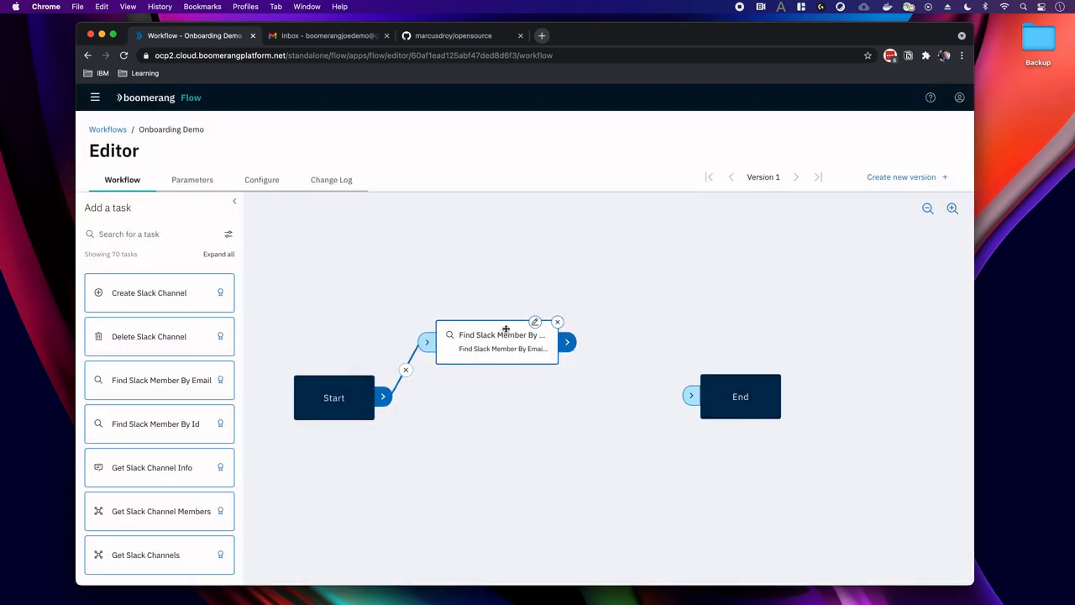
Search the task library for 'invite' and place Invite Members to Channel on the canvas.
{"action": "left_click_drag", "start_coordinate": [502, 327], "coordinate": [498, 325]}
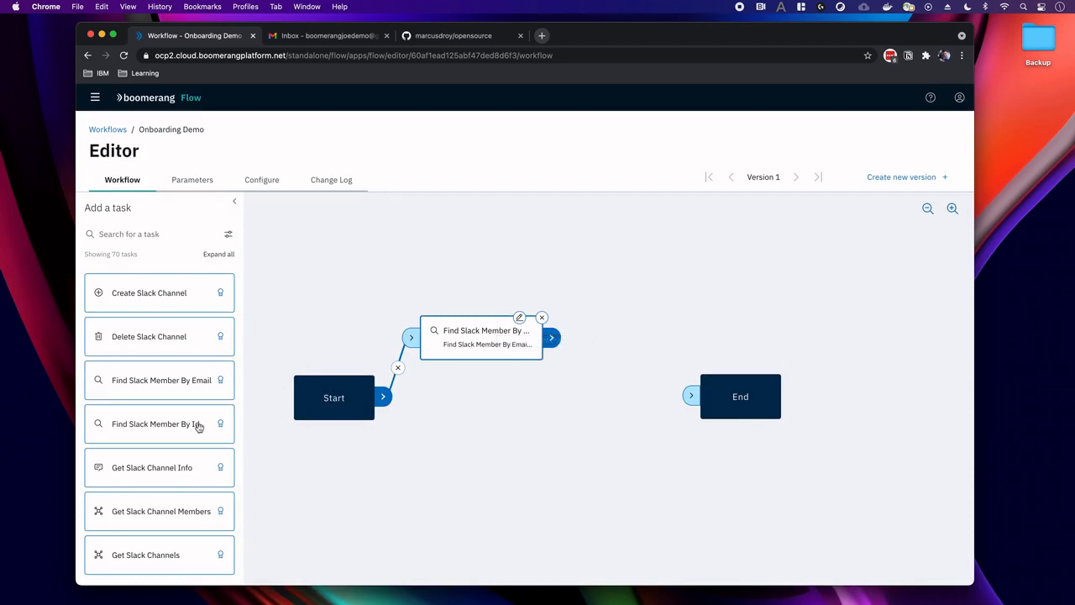
{"action": "scroll", "coordinate": [184, 410], "scroll_direction": "down", "scroll_amount": 2}
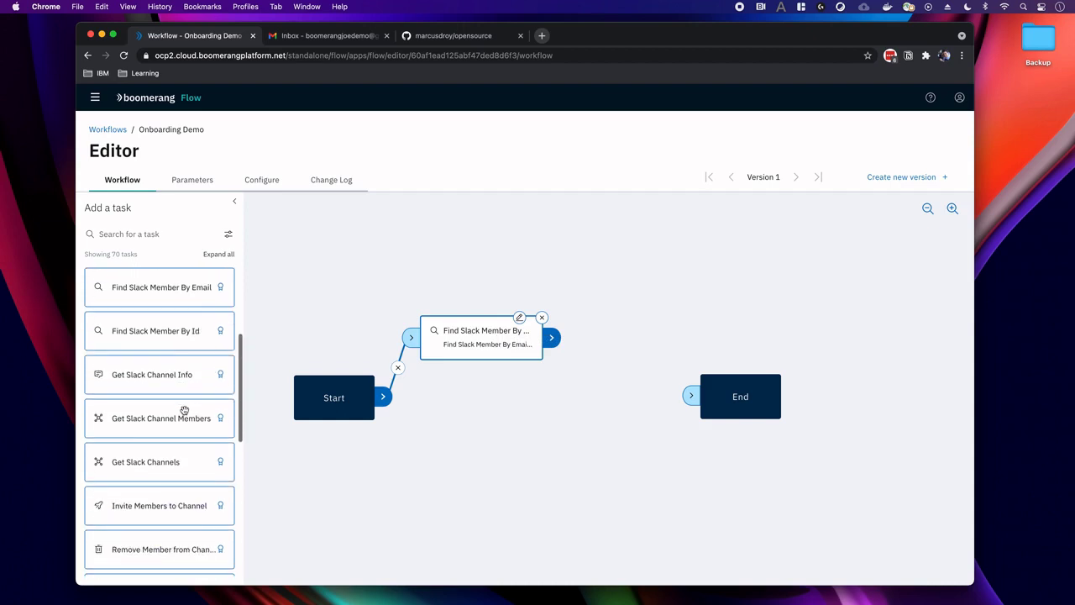
{"action": "left_click", "coordinate": [127, 233]}
{"action": "type", "text": "invite"}
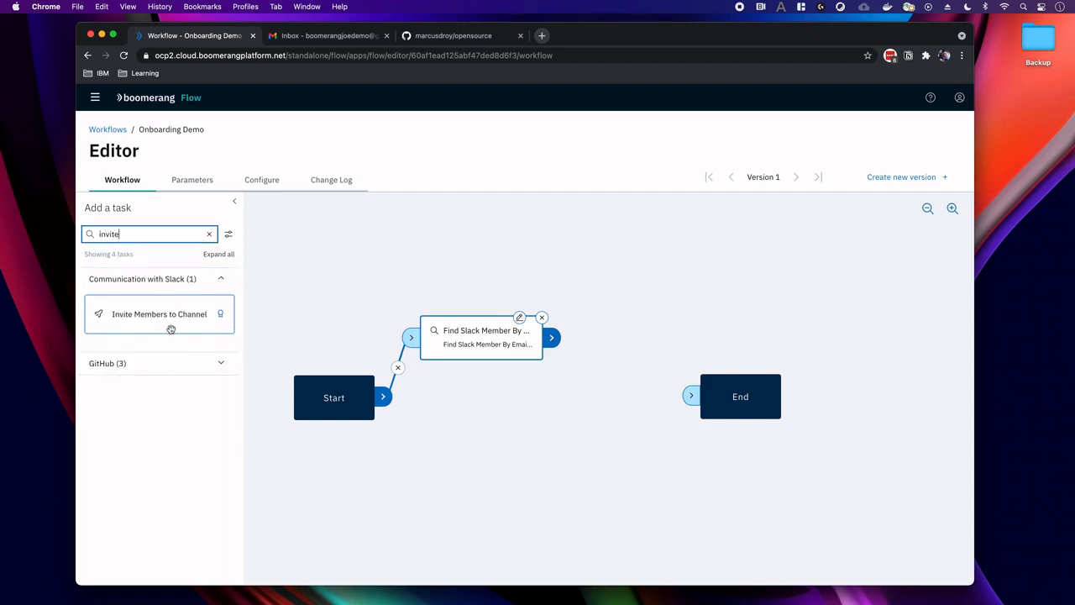
{"action": "left_click_drag", "start_coordinate": [169, 328], "coordinate": [664, 334]}
Move End further right and link Find Slack Member to Invite Members to Channel.
{"action": "left_click_drag", "start_coordinate": [730, 384], "coordinate": [845, 384]}
{"action": "left_click_drag", "start_coordinate": [638, 318], "coordinate": [641, 326]}
{"action": "left_click_drag", "start_coordinate": [558, 335], "coordinate": [598, 337]}
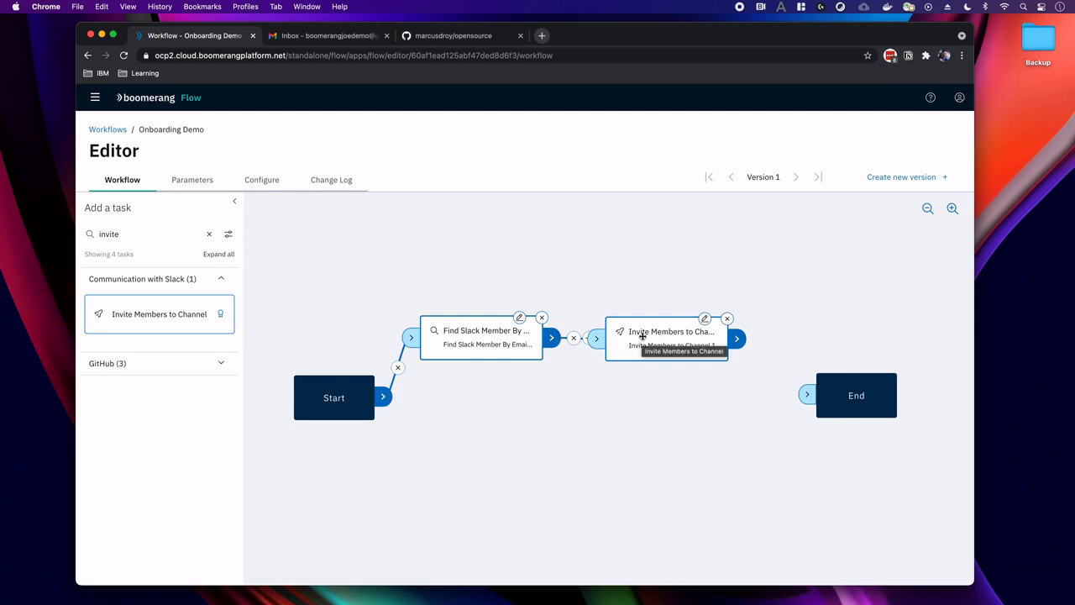
Set the Invite Members to Channel token to the global slackApiToken parameter.
{"action": "left_click", "coordinate": [705, 318]}
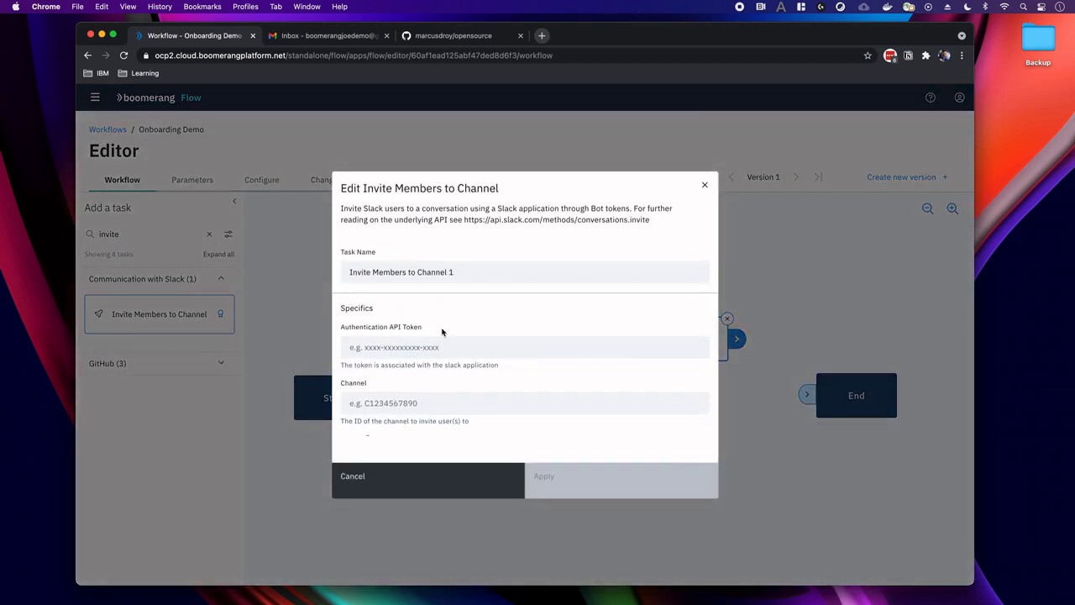
{"action": "left_click", "coordinate": [437, 347]}
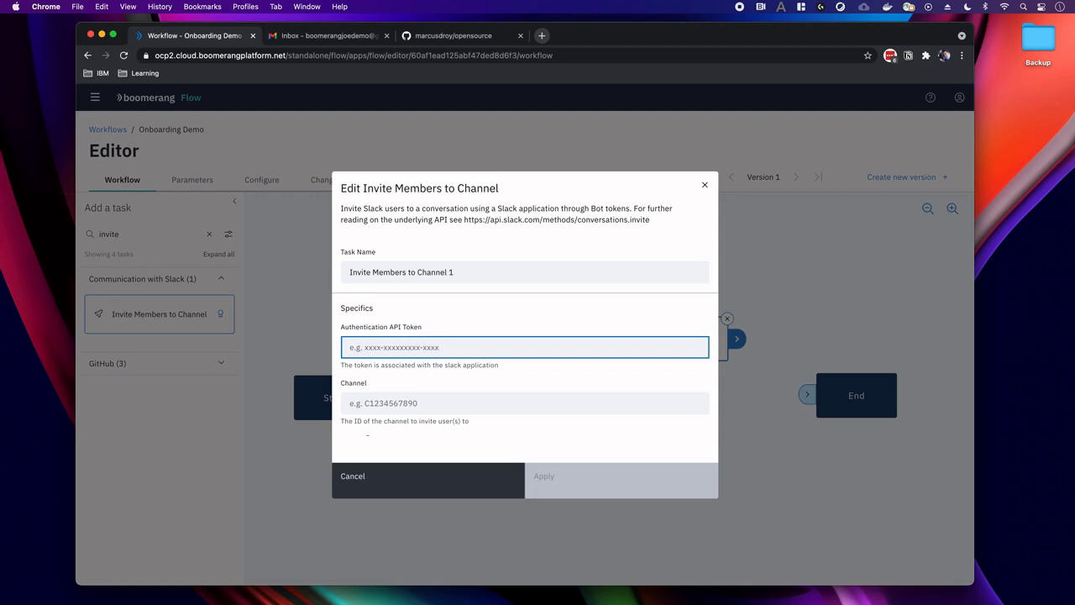
{"action": "type", "text": "global"}
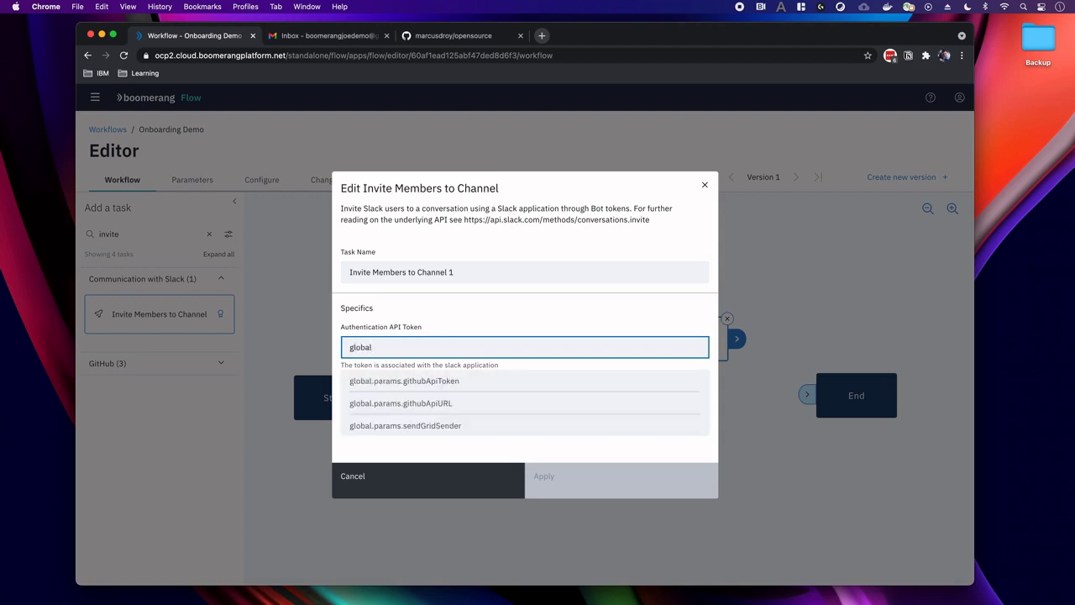
{"action": "key", "text": "BackSpace"}
{"action": "key", "text": "BackSpace"}
{"action": "key", "text": "BackSpace"}
{"action": "key", "text": "BackSpace"}
{"action": "type", "text": "slack"}
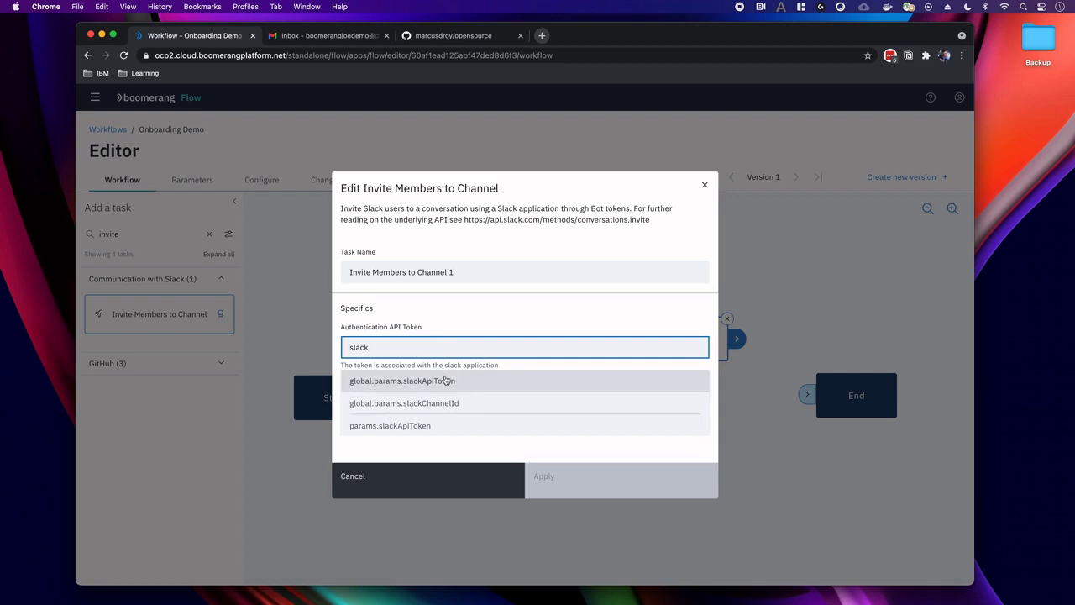
{"action": "left_click", "coordinate": [444, 381]}
Paste channel ID C022WHREHEE into the channel field.
{"action": "scroll", "coordinate": [445, 375], "scroll_direction": "down", "scroll_amount": 1}
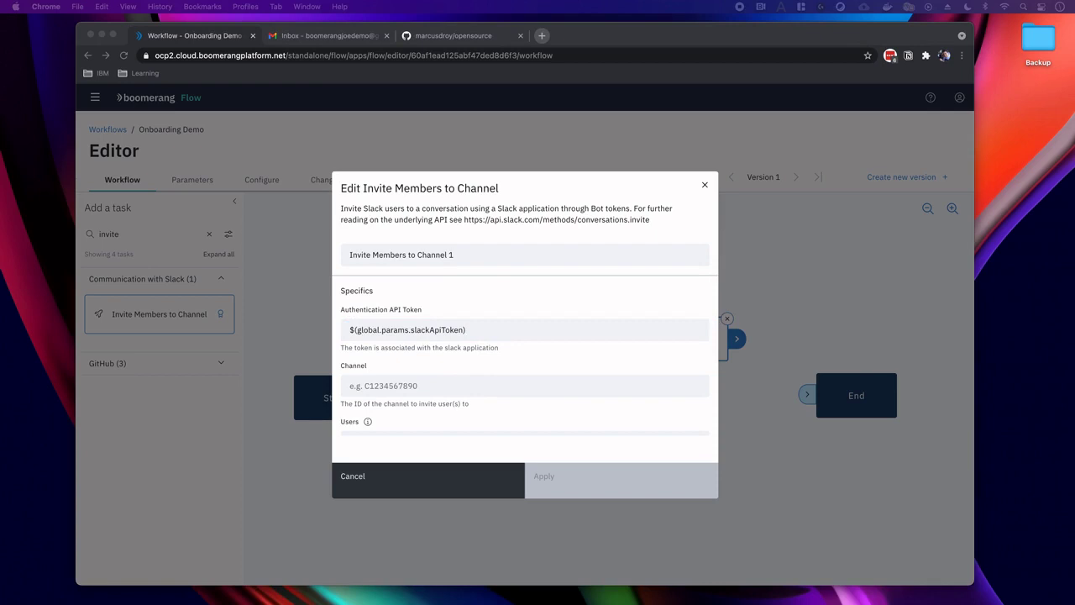
{"action": "left_click", "coordinate": [413, 383]}
{"action": "type", "text": "C022WHREHEE"}
{"action": "scroll", "coordinate": [411, 387], "scroll_direction": "down", "scroll_amount": 1}
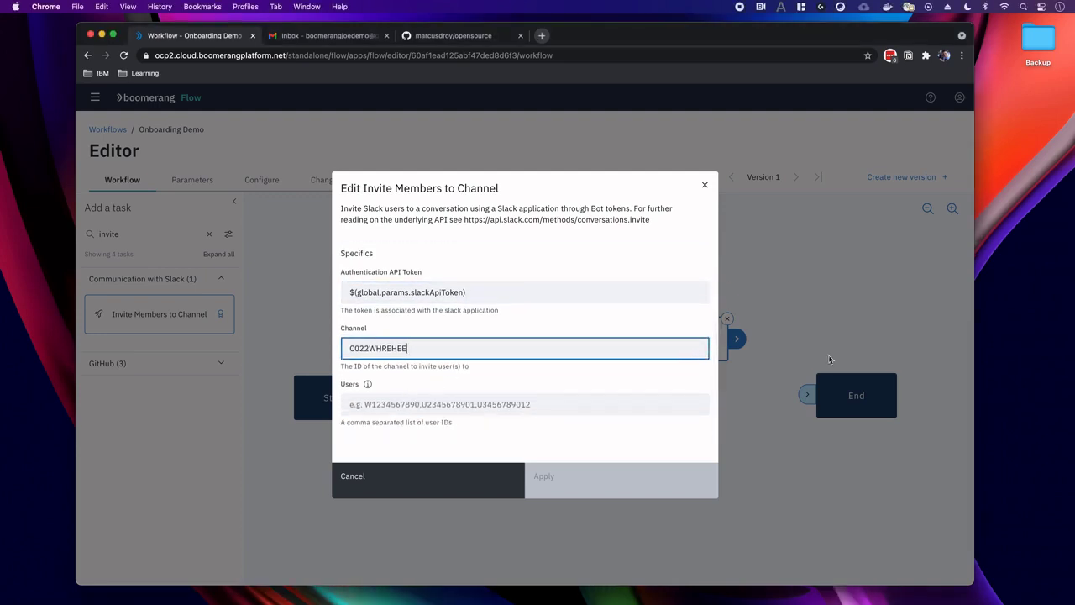
Set Users to $(task.Find Slack Member By Email.results.slackUserId) and apply.
{"action": "key", "text": "super+Tab"}
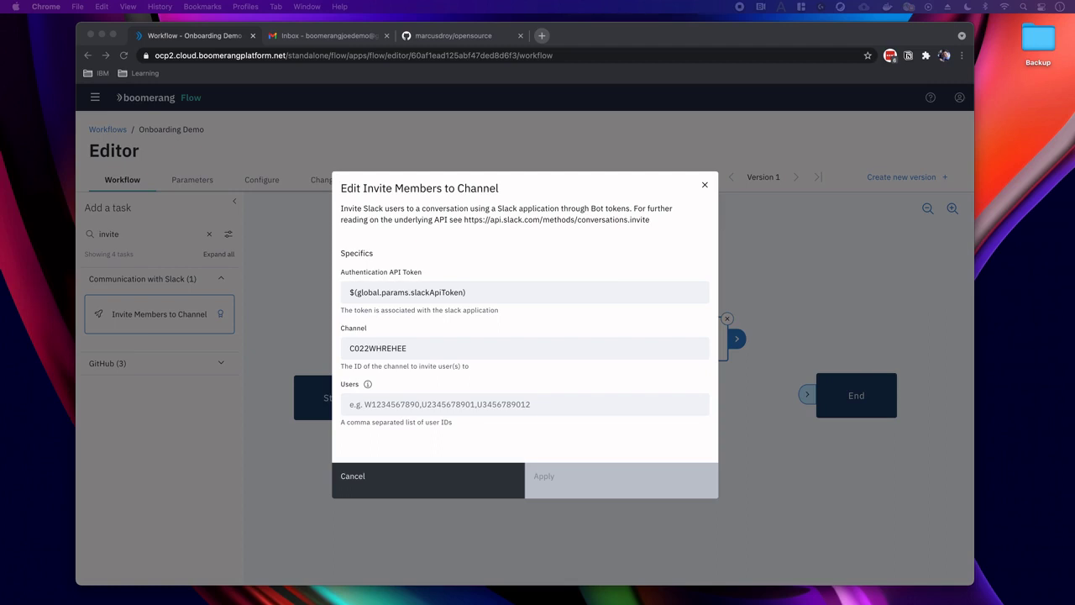
{"action": "left_click", "coordinate": [372, 408]}
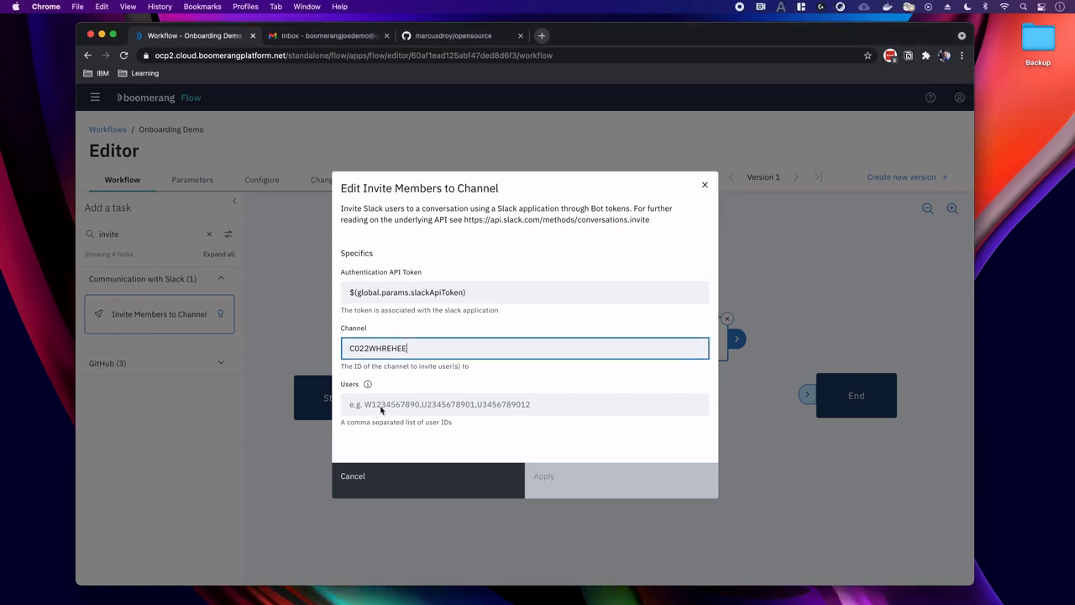
{"action": "left_click", "coordinate": [380, 406]}
{"action": "type", "text": "$(task.Find Slack Member By Email.results.slackUserId)"}
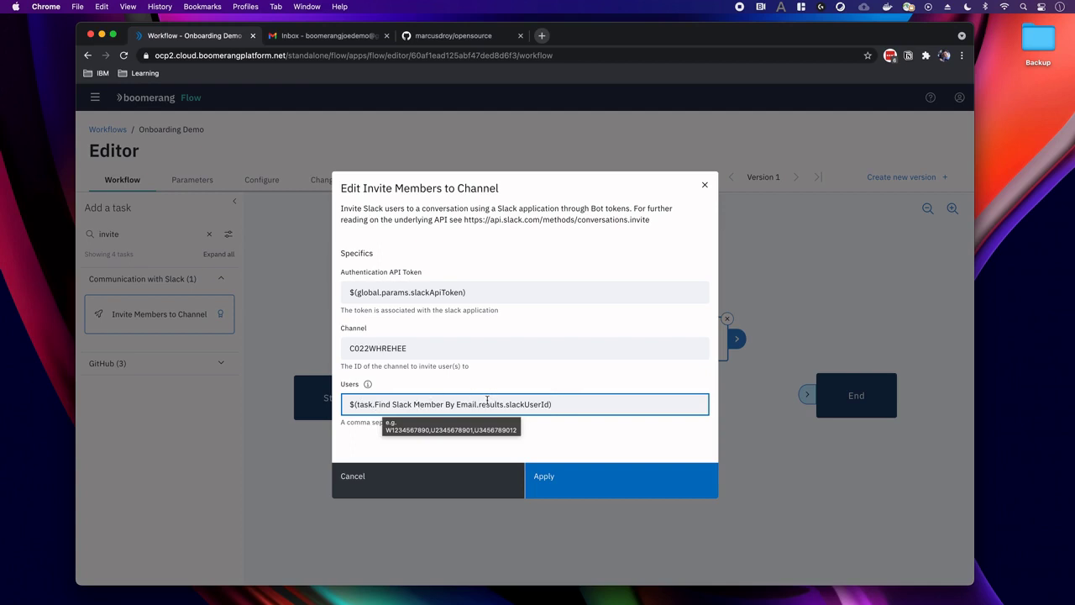
{"action": "double_click", "coordinate": [518, 404]}
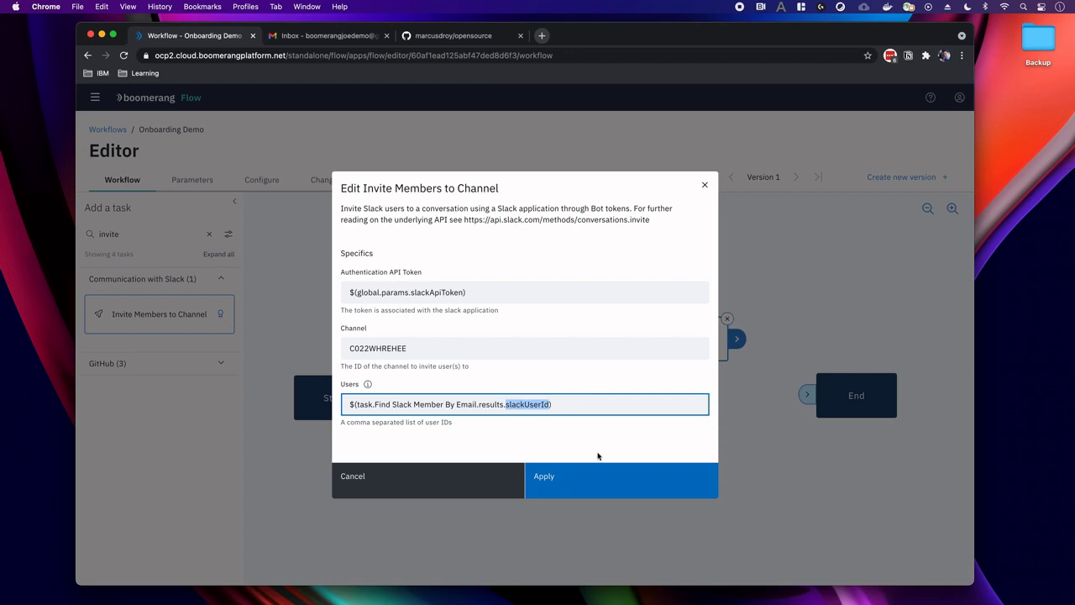
{"action": "left_click", "coordinate": [591, 482]}
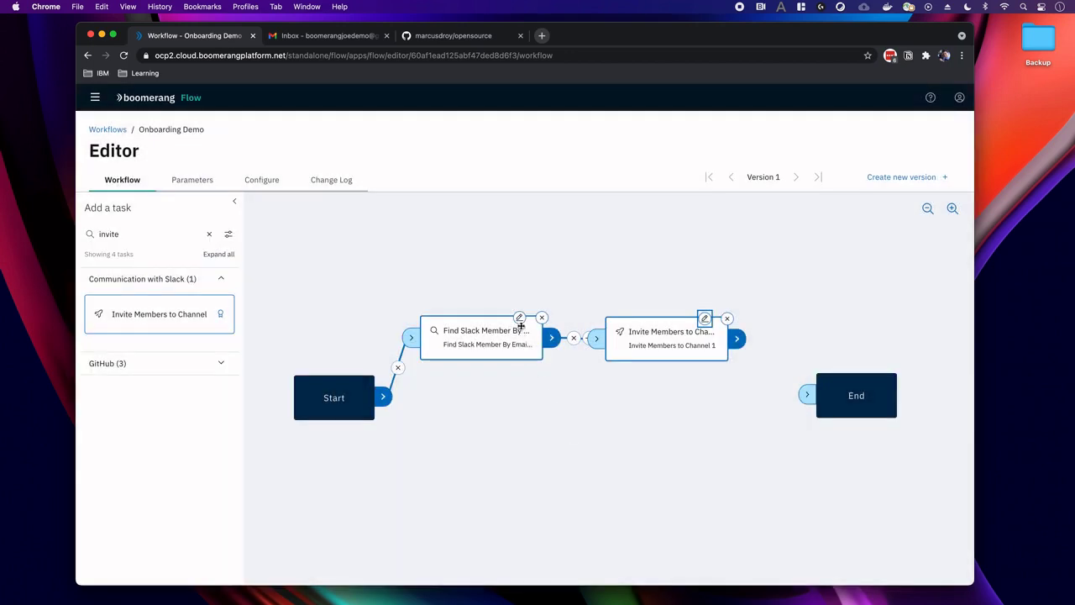
Rename the lookup task to 'Find Slack Member By Email' by dropping the trailing ' 1'.
{"action": "left_click", "coordinate": [520, 327]}
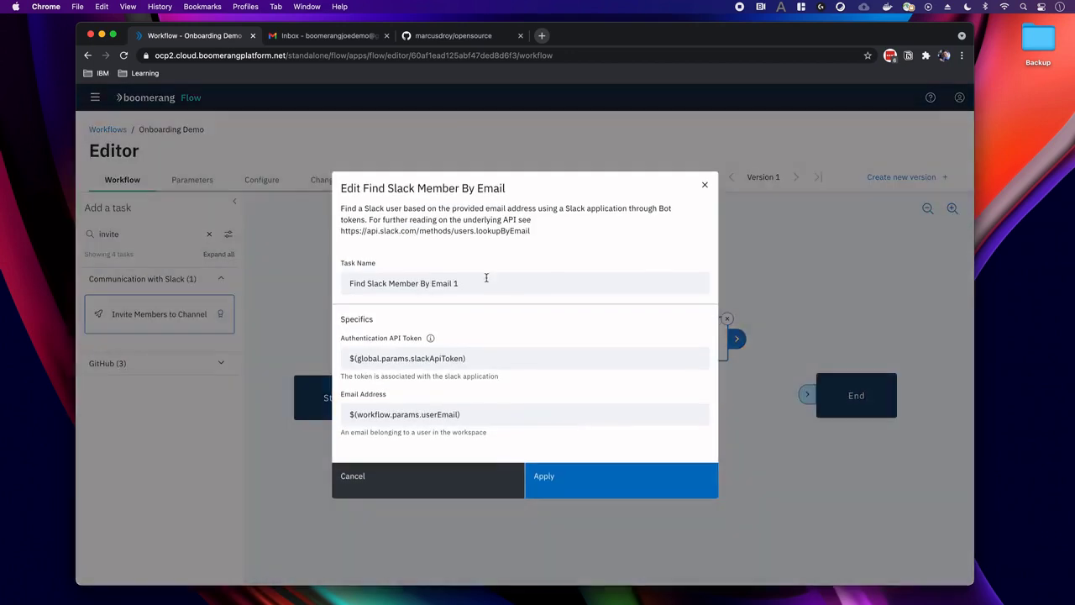
{"action": "left_click", "coordinate": [486, 284]}
{"action": "key", "text": "BackSpace"}
{"action": "key", "text": "BackSpace"}
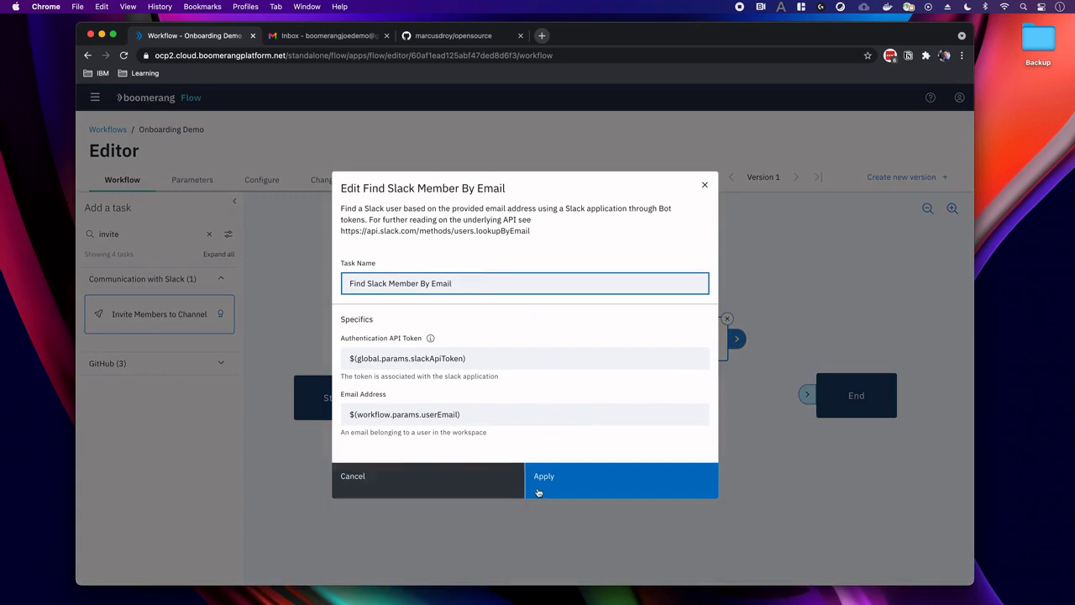
{"action": "left_click", "coordinate": [542, 492]}
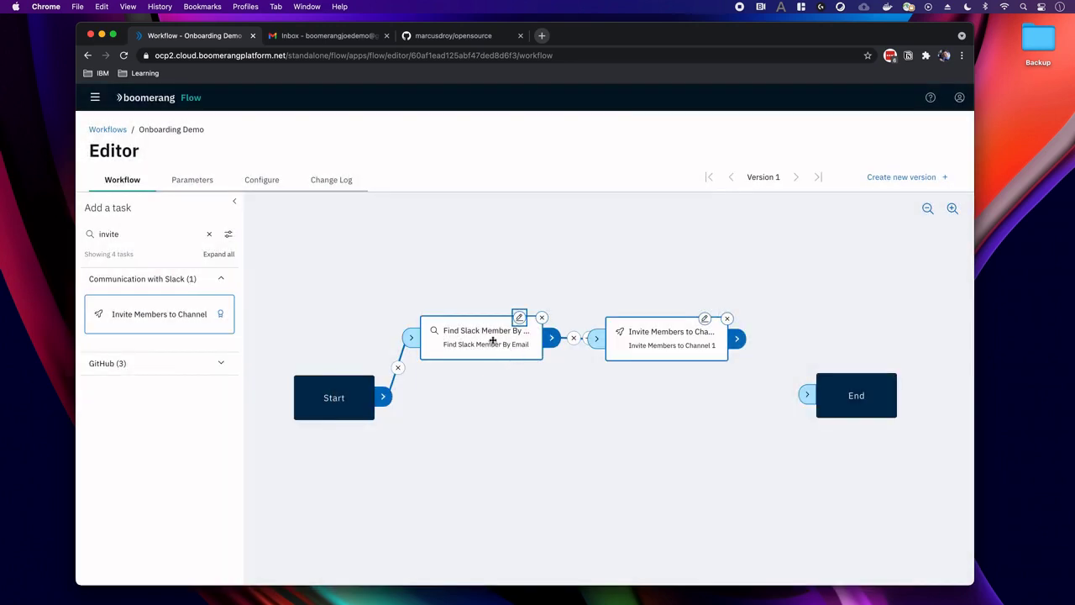
Rearrange the nodes and connect Invite Members to Channel to End.
{"action": "left_click_drag", "start_coordinate": [492, 341], "coordinate": [472, 321]}
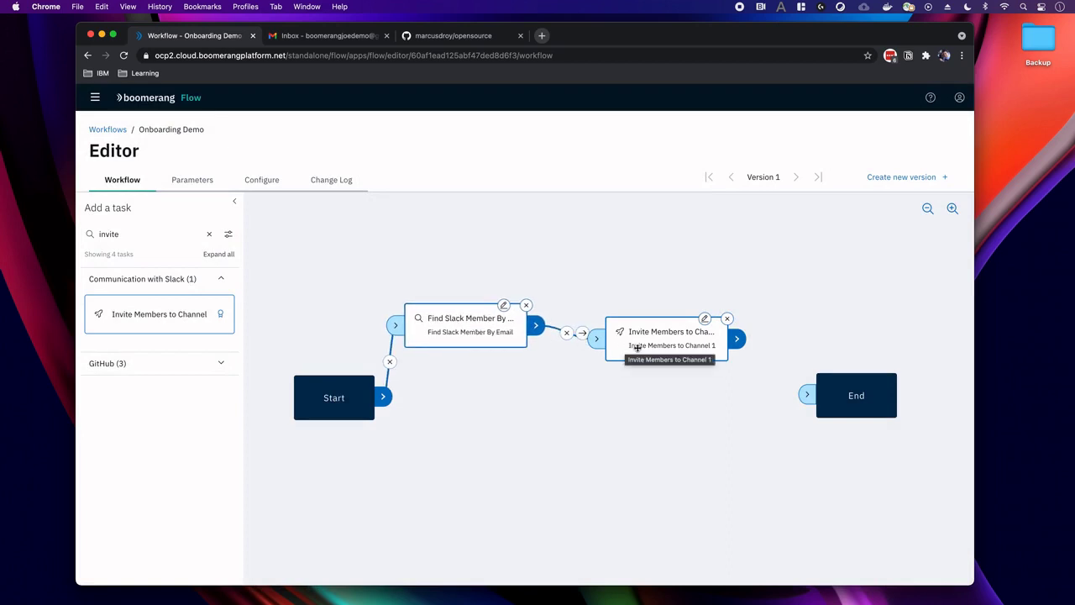
{"action": "left_click_drag", "start_coordinate": [633, 344], "coordinate": [651, 342]}
{"action": "left_click_drag", "start_coordinate": [741, 336], "coordinate": [806, 394]}
Review both Slack tasks' settings, closing each without changes.
{"action": "left_click", "coordinate": [504, 305]}
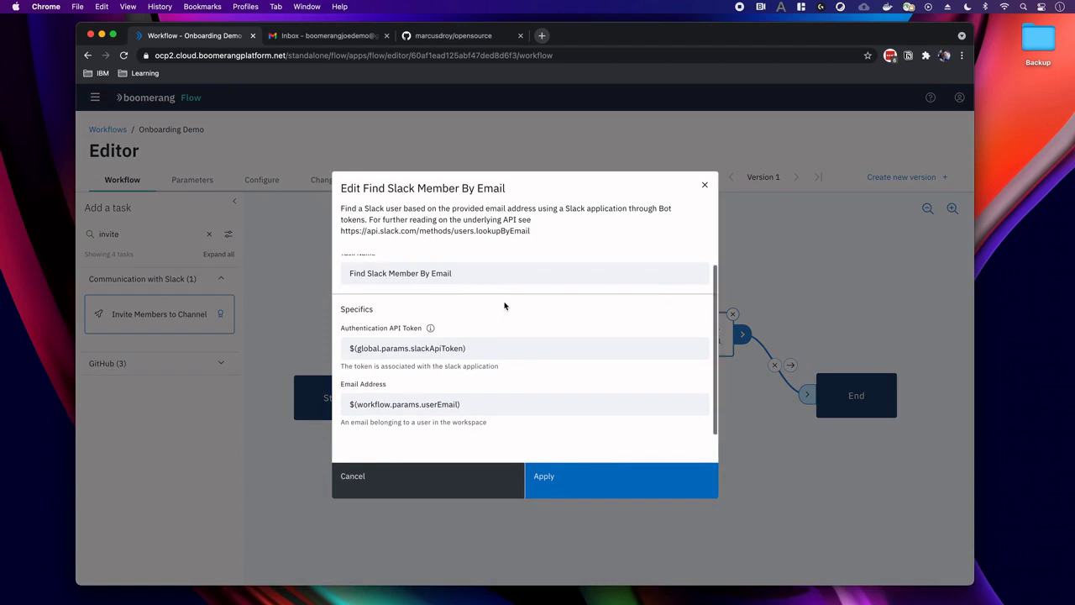
{"action": "left_click", "coordinate": [389, 480]}
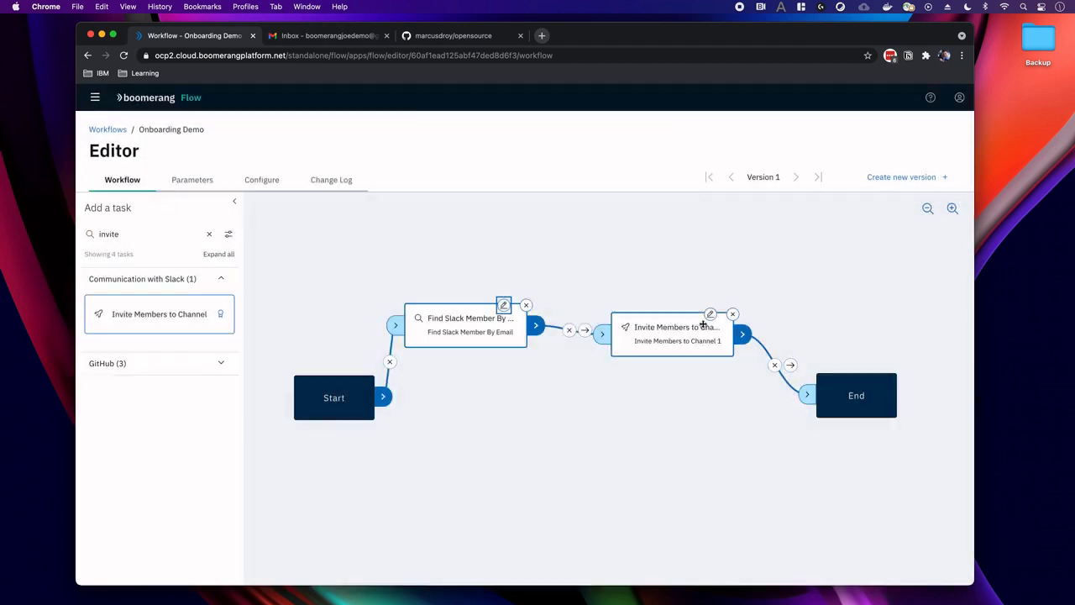
{"action": "left_click", "coordinate": [707, 318]}
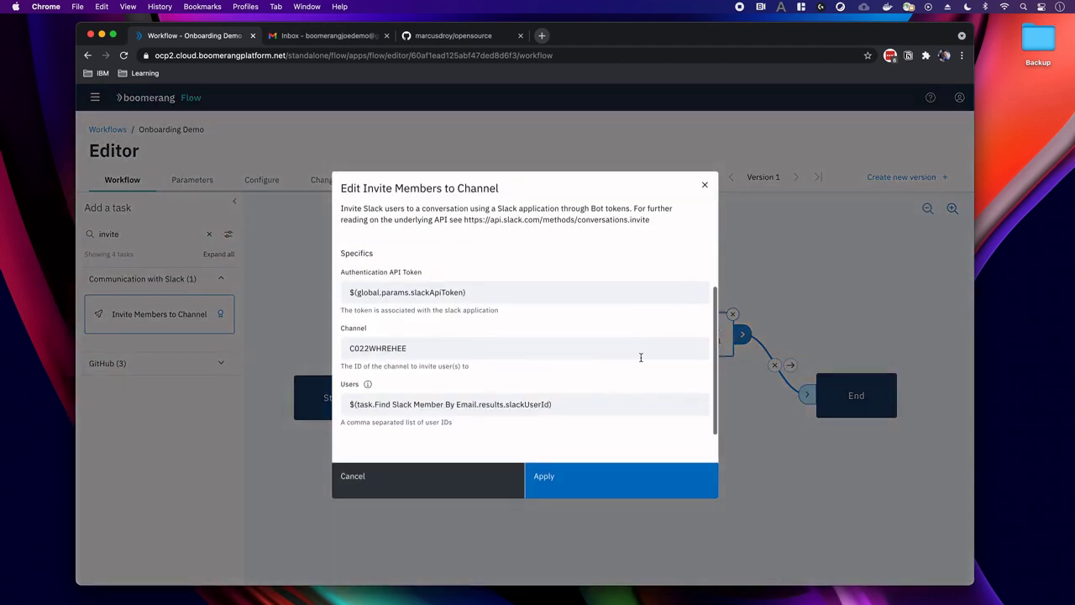
{"action": "left_click", "coordinate": [420, 482]}
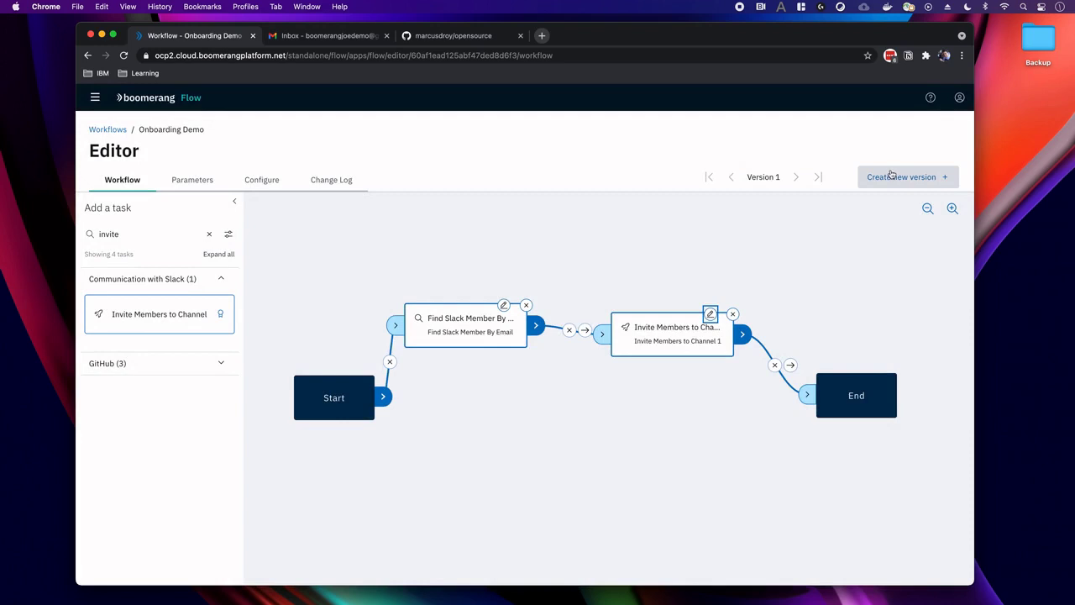
Create Version 2 with a comment about inviting the user to Slack, then check the Change Log.
{"action": "left_click", "coordinate": [891, 174]}
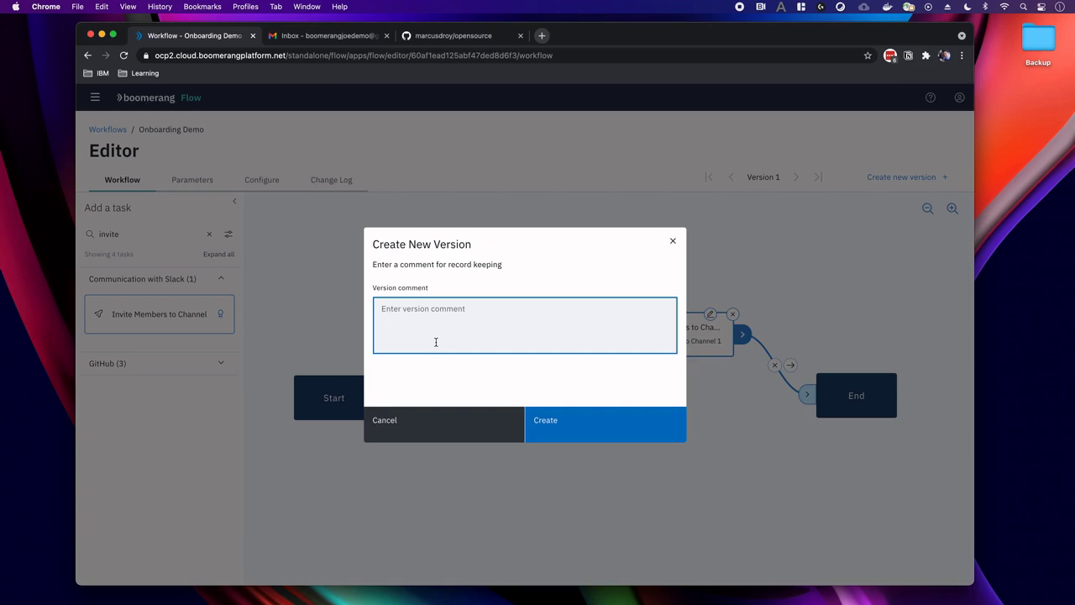
{"action": "type", "text": "Inviting the"}
{"action": "key", "text": "BackSpace"}
{"action": "key", "text": "BackSpace"}
{"action": "key", "text": "BackSpace"}
{"action": "type", "text": "ben to slack"}
{"action": "left_click", "coordinate": [558, 425]}
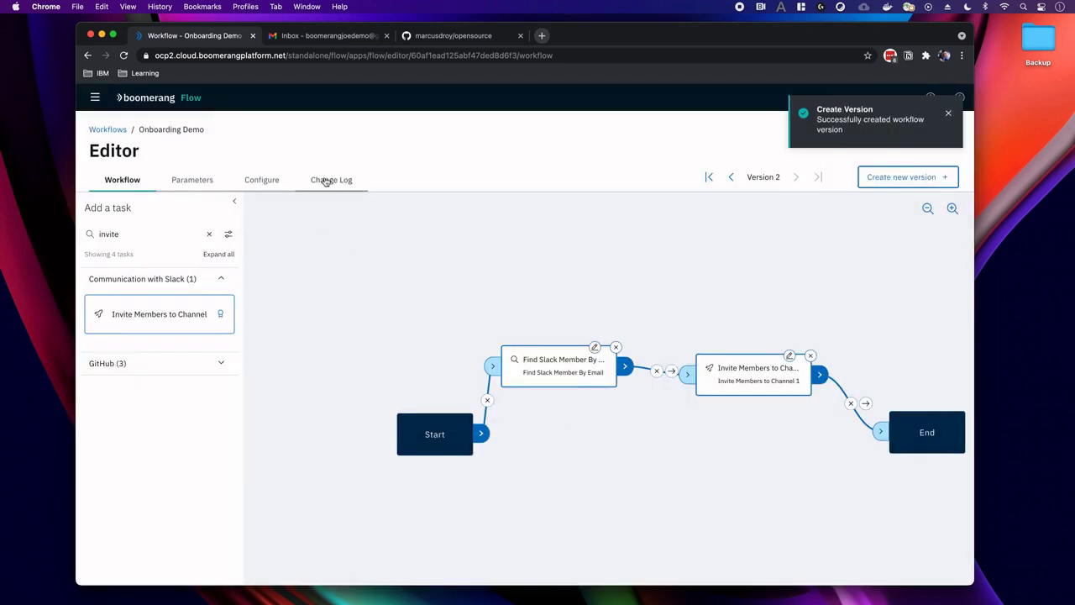
{"action": "left_click", "coordinate": [326, 181]}
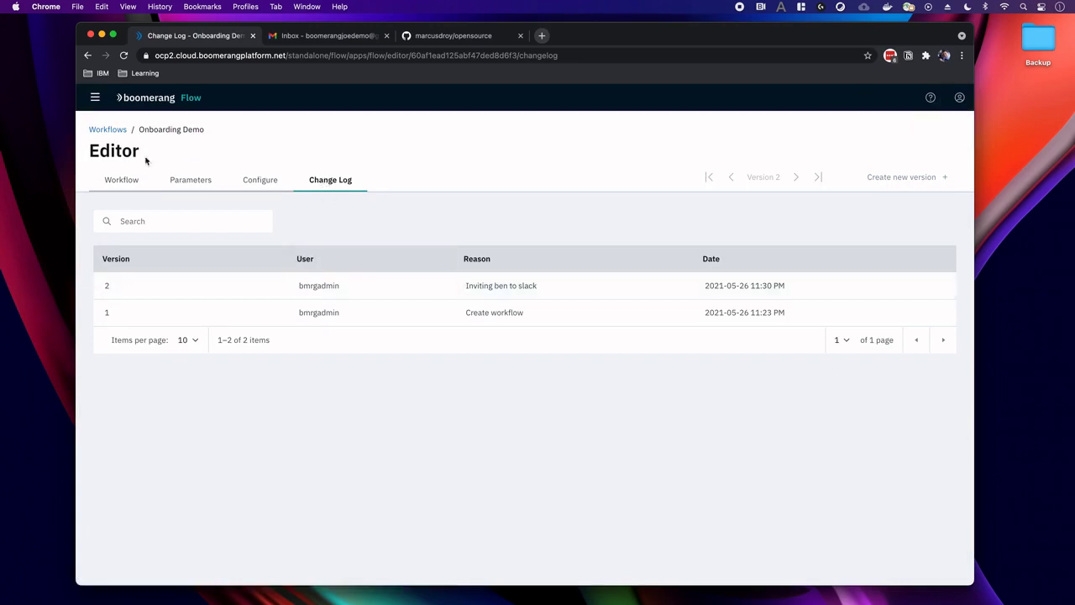
{"action": "left_click", "coordinate": [124, 180]}
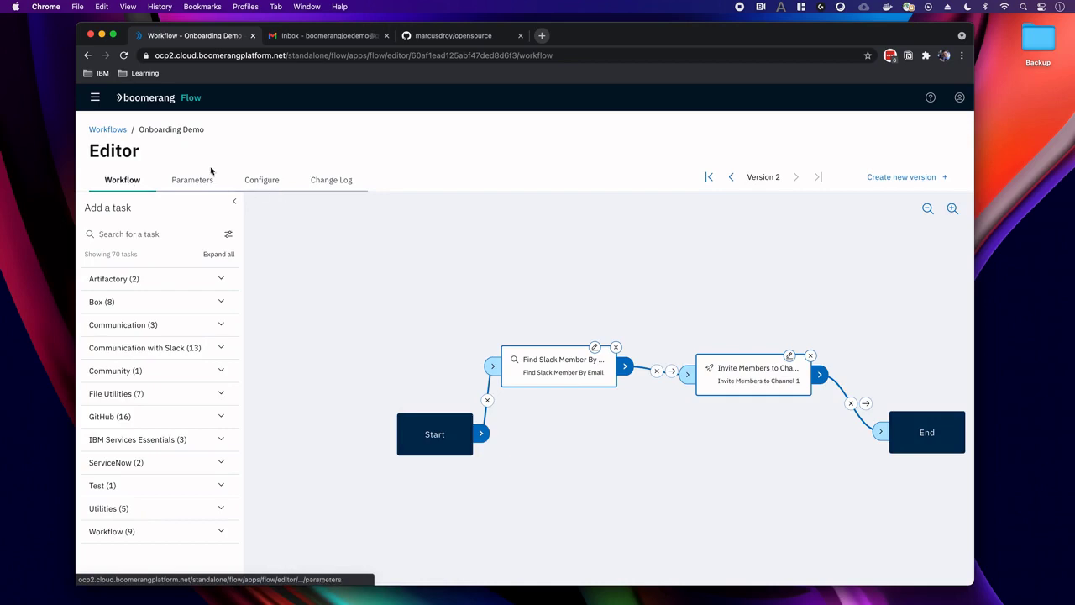
Run Onboarding Demo from the Workflows list after checking its user email parameter.
{"action": "left_click", "coordinate": [108, 130]}
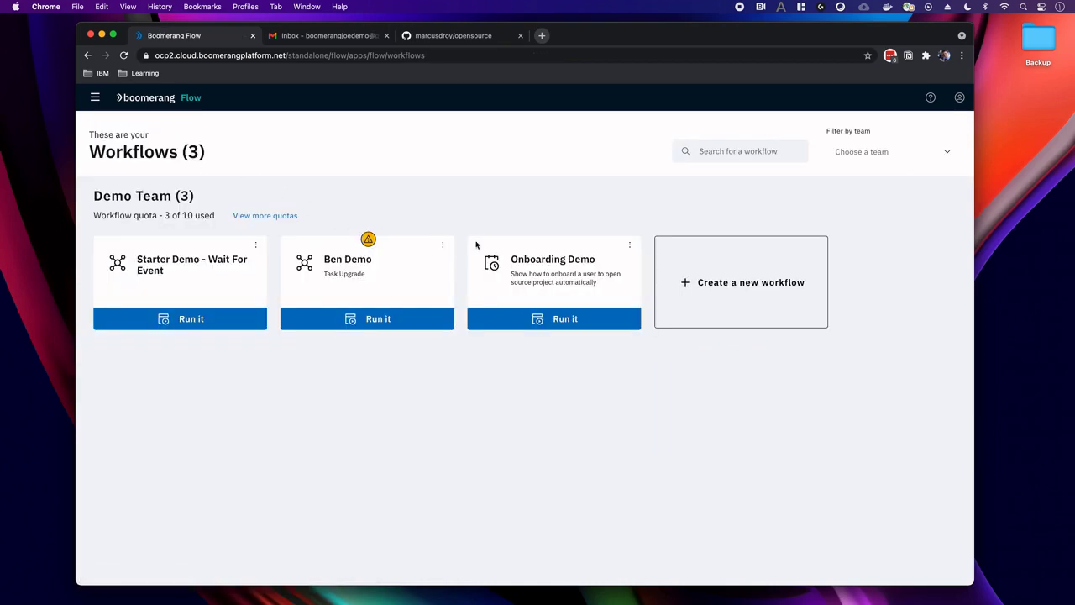
{"action": "left_click", "coordinate": [553, 320]}
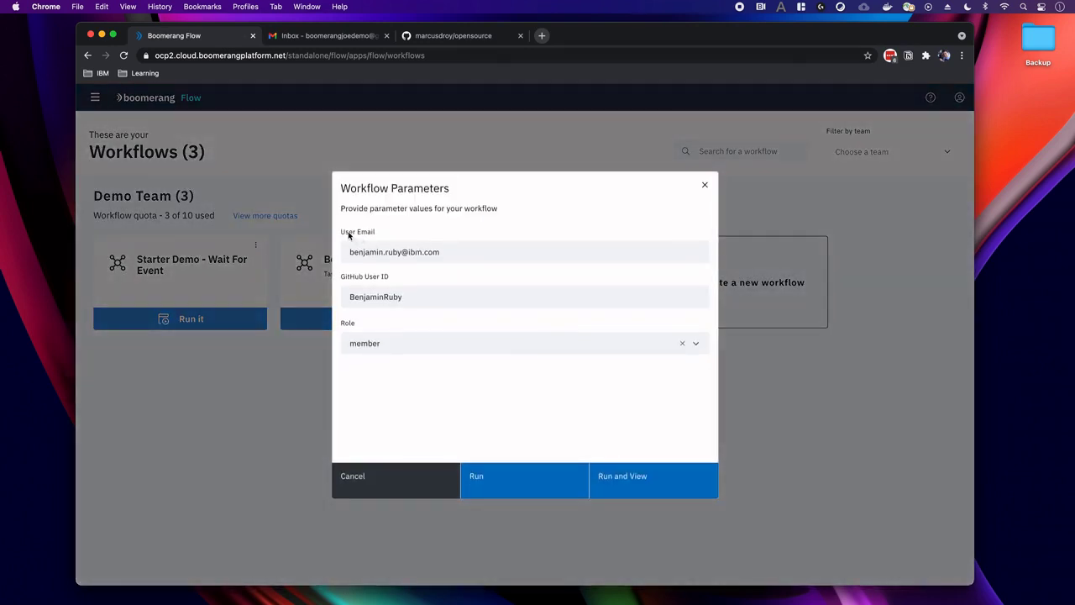
{"action": "left_click", "coordinate": [407, 254]}
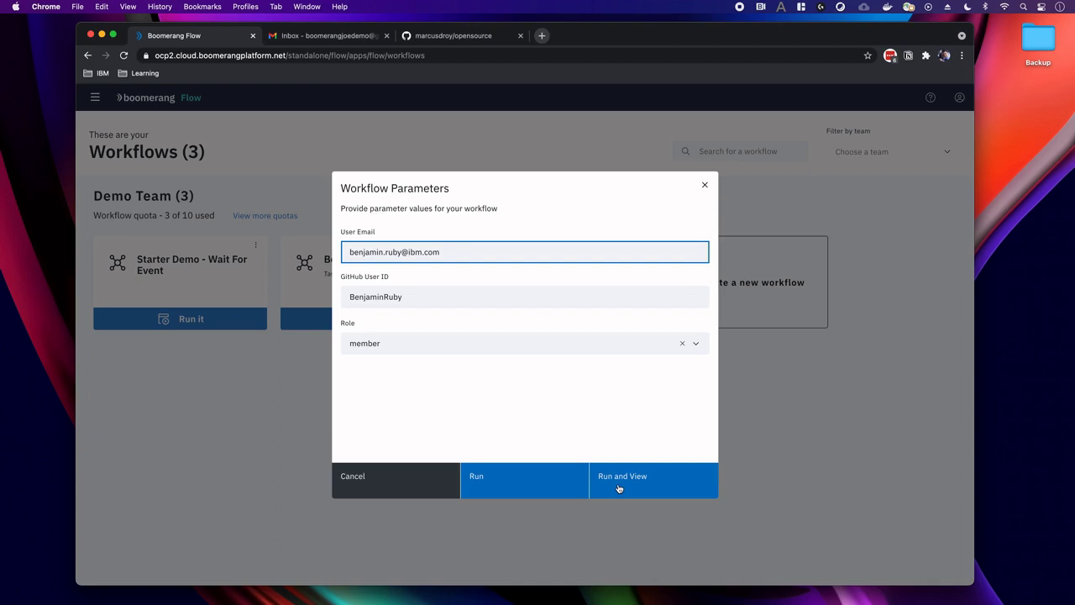
{"action": "left_click", "coordinate": [618, 486]}
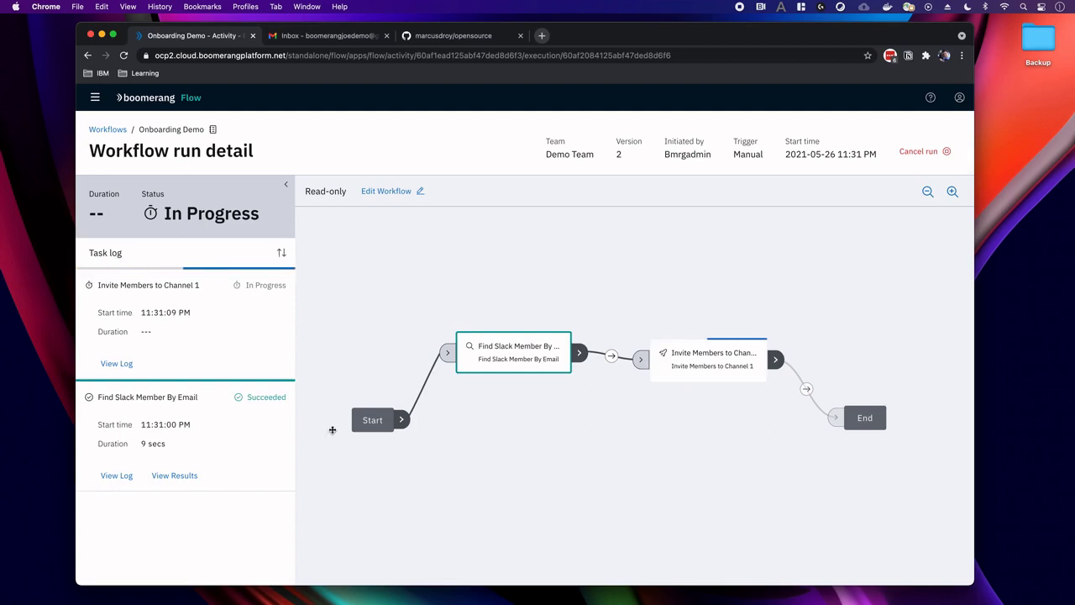
Inspect the Find Slack Member By Email task's results and execution log.
{"action": "left_click", "coordinate": [172, 475]}
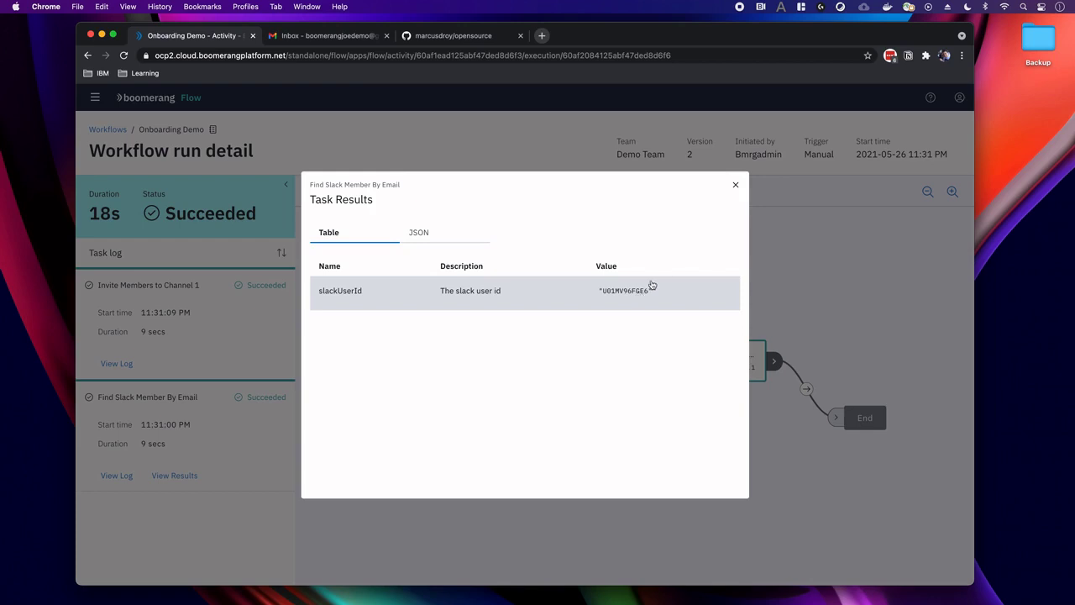
{"action": "left_click", "coordinate": [734, 185]}
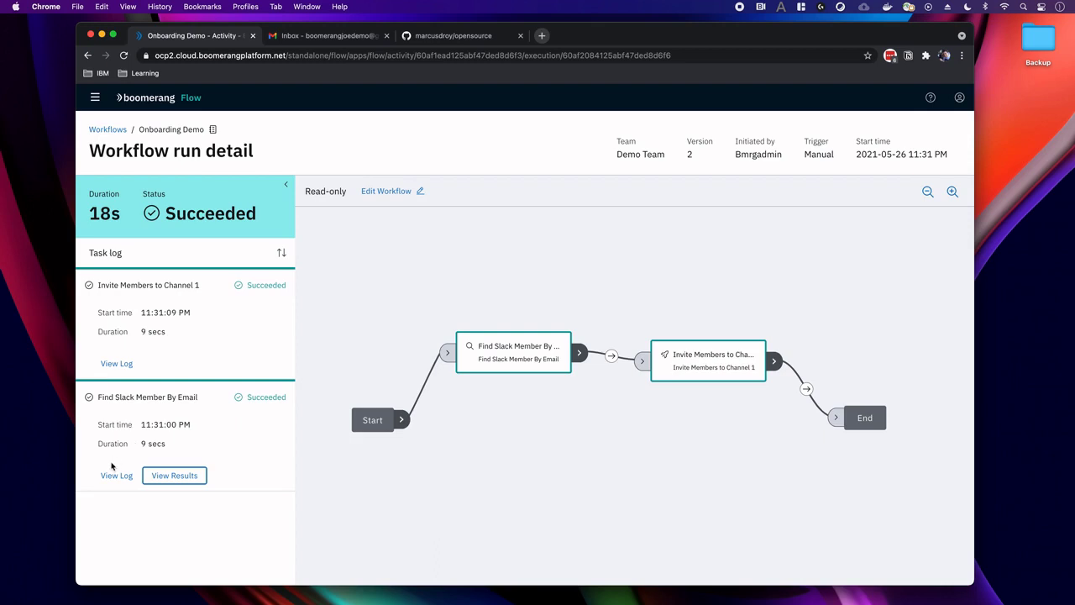
{"action": "left_click", "coordinate": [117, 476]}
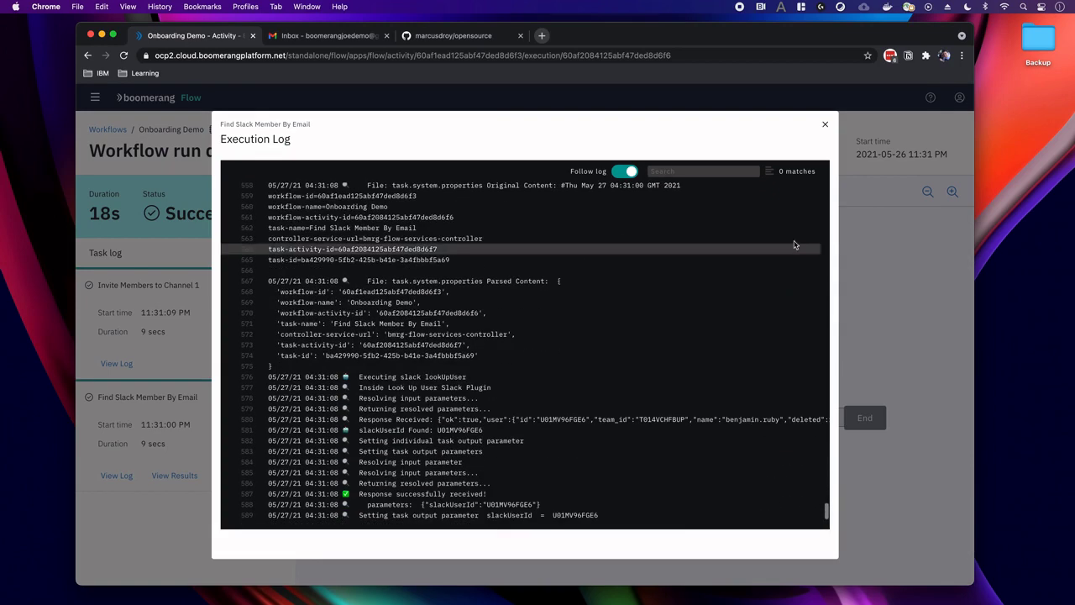
{"action": "left_click", "coordinate": [825, 125]}
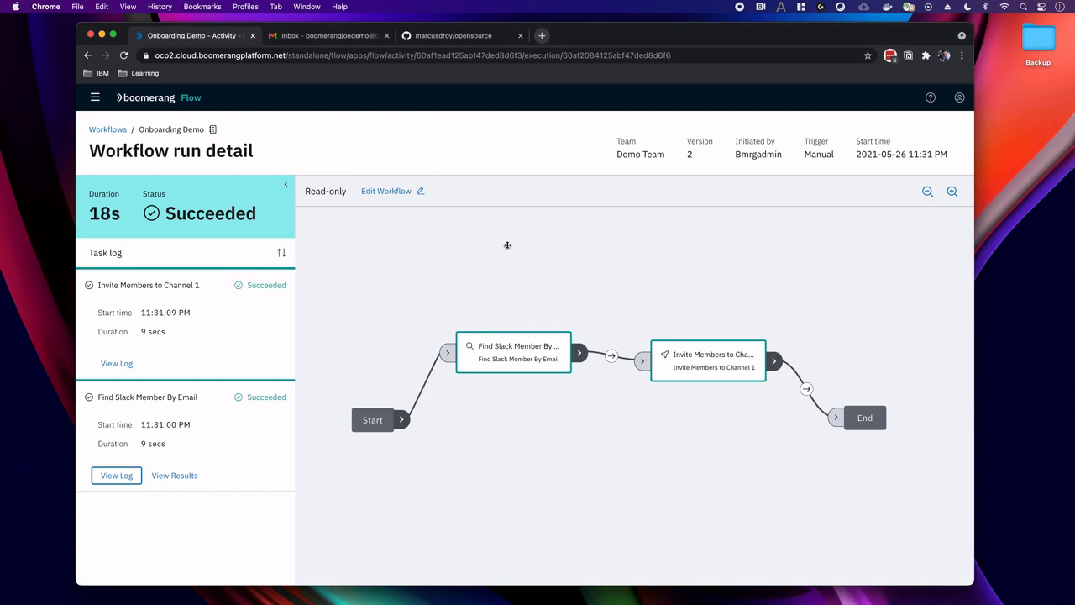
Reopen the Onboarding Demo editor and search the task library for 'manual' under Workflow.
{"action": "left_click", "coordinate": [391, 190]}
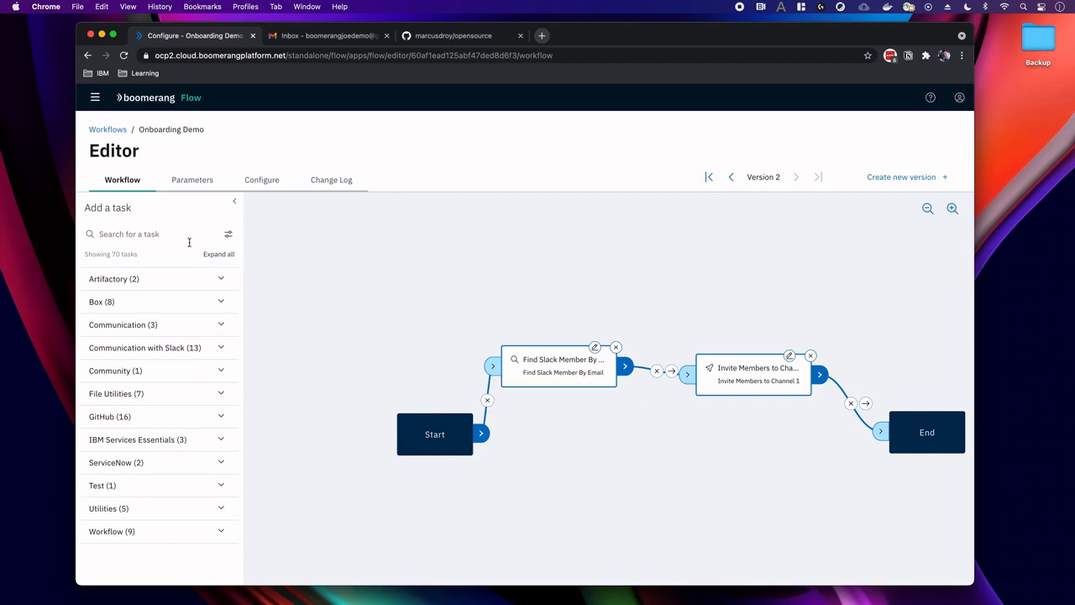
{"action": "left_click", "coordinate": [151, 231]}
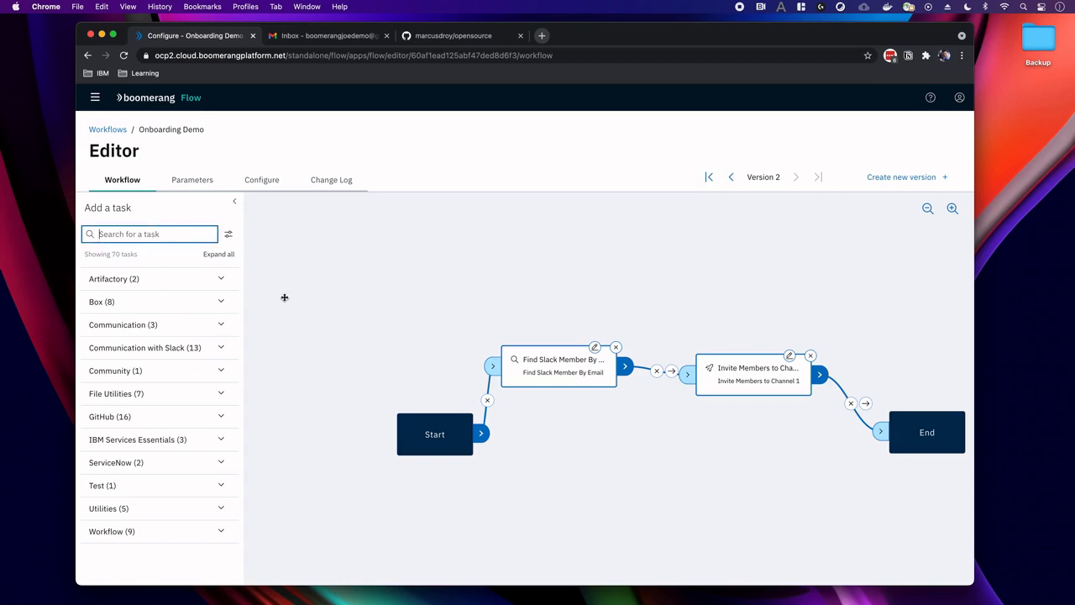
{"action": "type", "text": "manuak"}
{"action": "key", "text": "BackSpace"}
{"action": "type", "text": "l"}
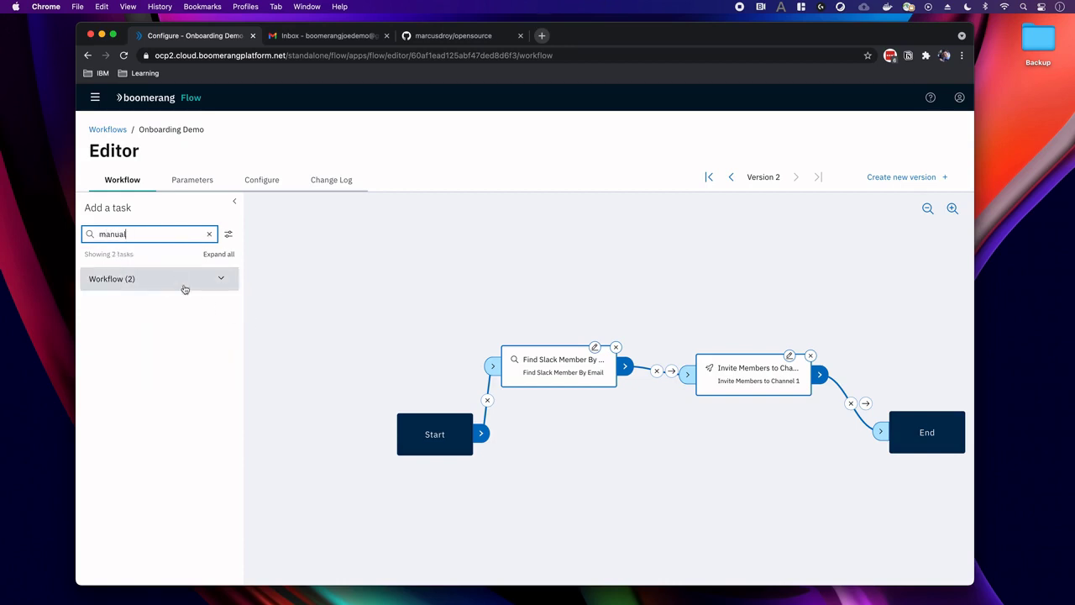
{"action": "left_click", "coordinate": [178, 280]}
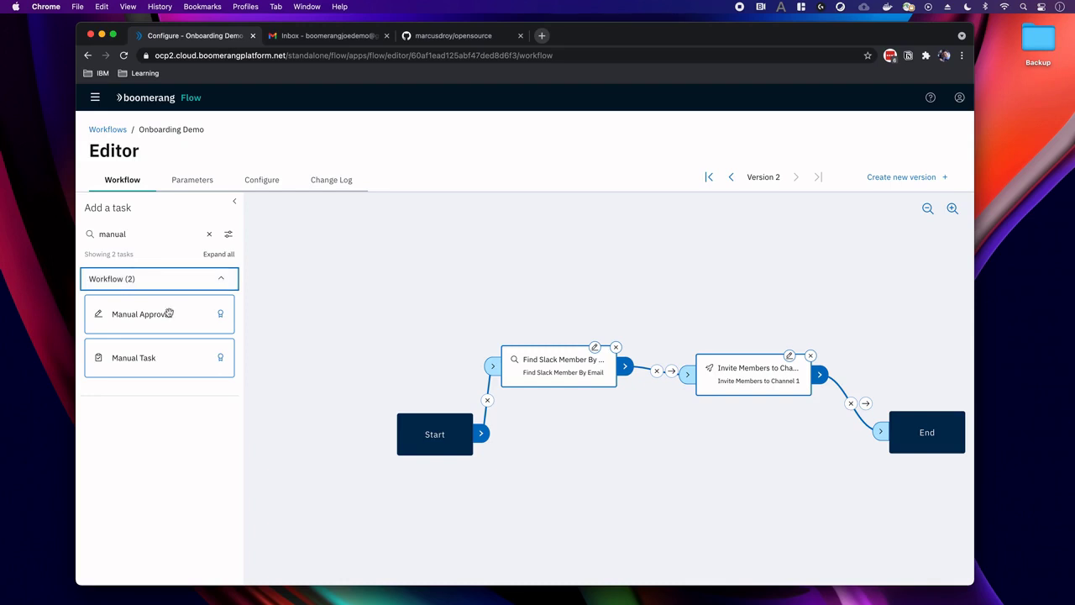
Add a Manual Task linked from Find Slack Member By Email and leading to End.
{"action": "left_click", "coordinate": [159, 359]}
{"action": "left_click_drag", "start_coordinate": [158, 359], "coordinate": [438, 343]}
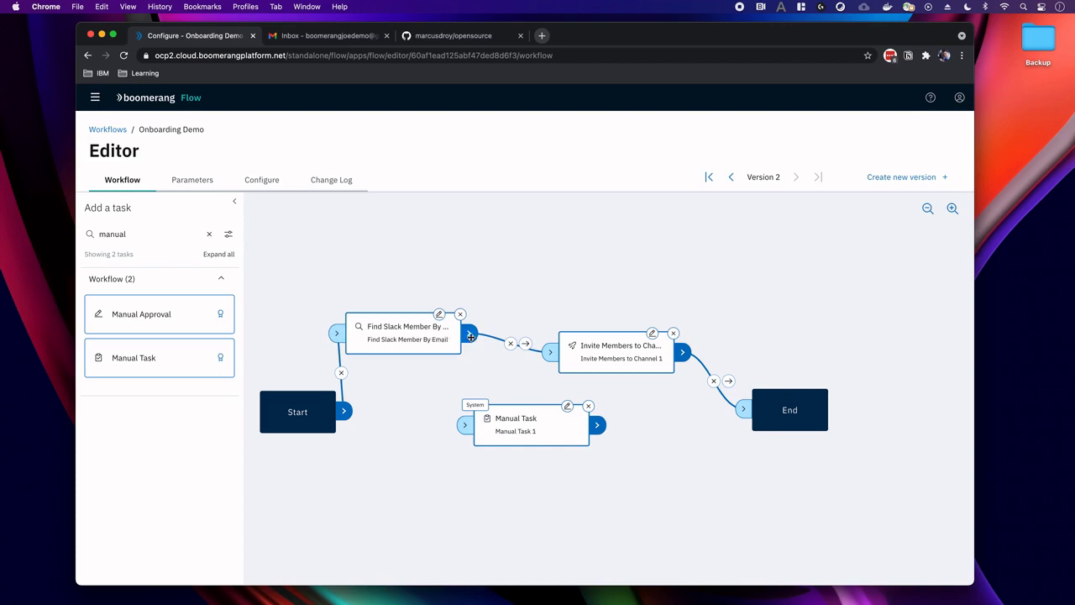
{"action": "left_click_drag", "start_coordinate": [519, 412], "coordinate": [561, 415]}
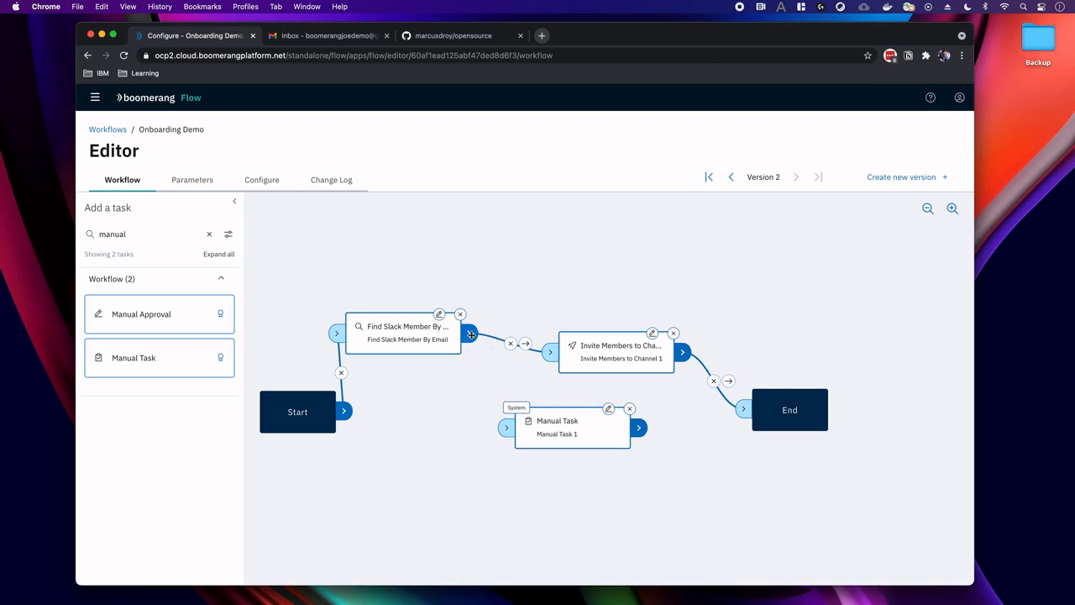
{"action": "left_click_drag", "start_coordinate": [471, 342], "coordinate": [505, 429]}
{"action": "left_click_drag", "start_coordinate": [641, 430], "coordinate": [743, 410]}
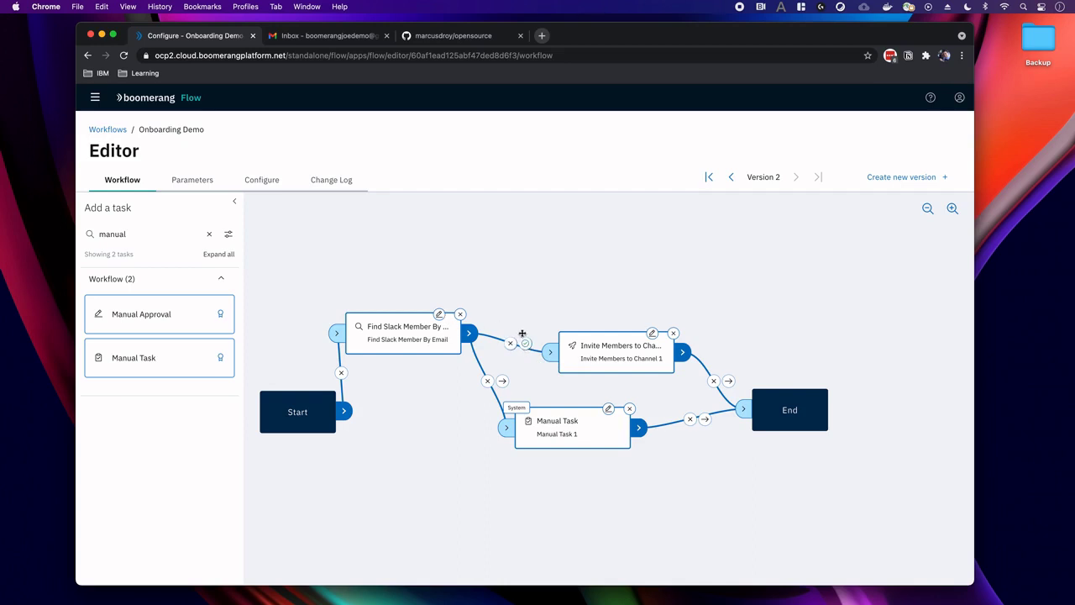
Make Invite Members run on success and the Manual Task run on failure.
{"action": "left_click", "coordinate": [526, 345]}
{"action": "left_click", "coordinate": [503, 382]}
{"action": "left_click", "coordinate": [504, 382]}
Give Manual Task 1 the instruction '# Add User to Slack via the Slack Admin console' and apply.
{"action": "left_click", "coordinate": [610, 412]}
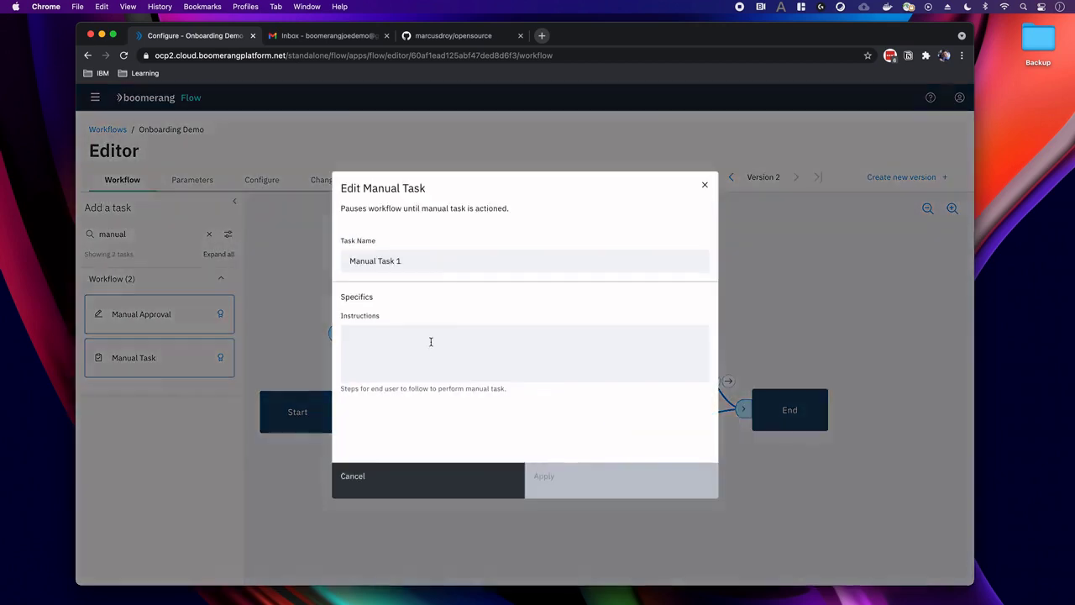
{"action": "left_click", "coordinate": [412, 351]}
{"action": "type", "text": "$"}
{"action": "key", "text": "BackSpace"}
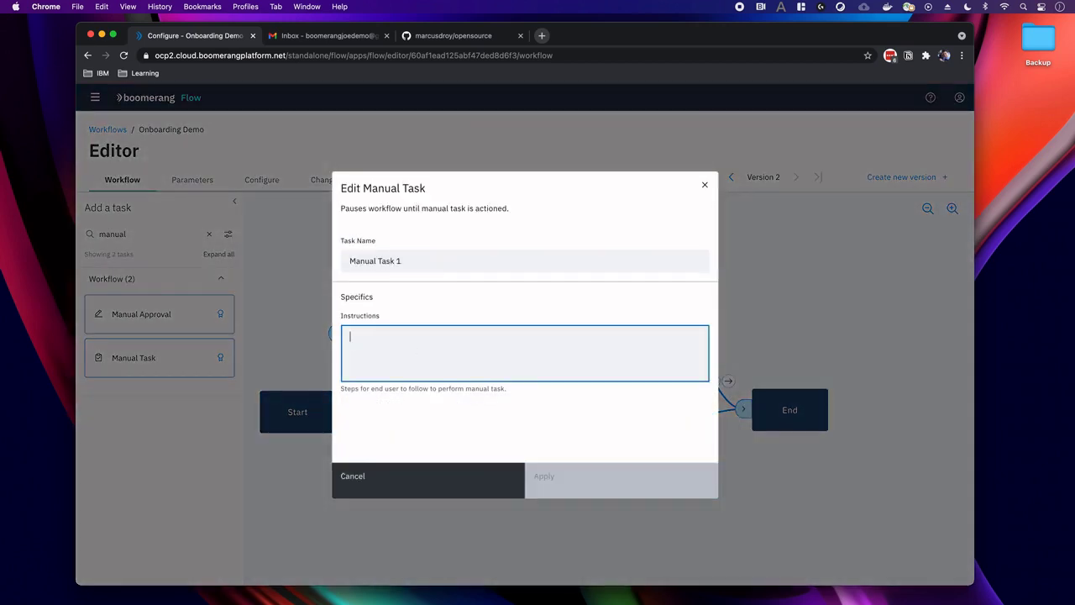
{"action": "type", "text": "${"}
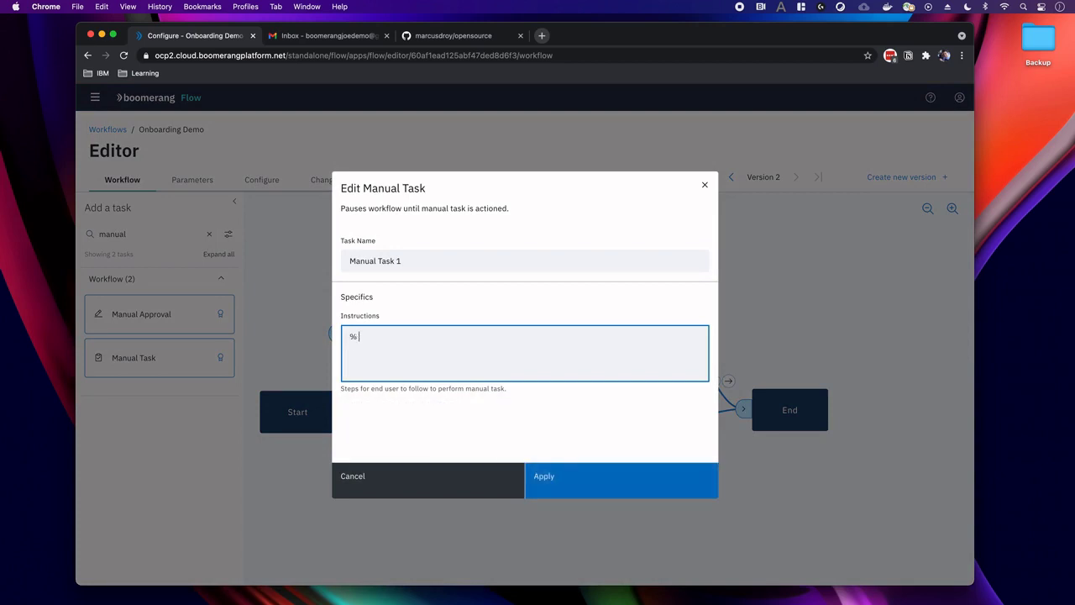
{"action": "key", "text": "BackSpace"}
{"action": "key", "text": "BackSpace"}
{"action": "type", "text": "^"}
{"action": "key", "text": "BackSpace"}
{"action": "type", "text": "# Add User to Slack via the Slack Admin console"}
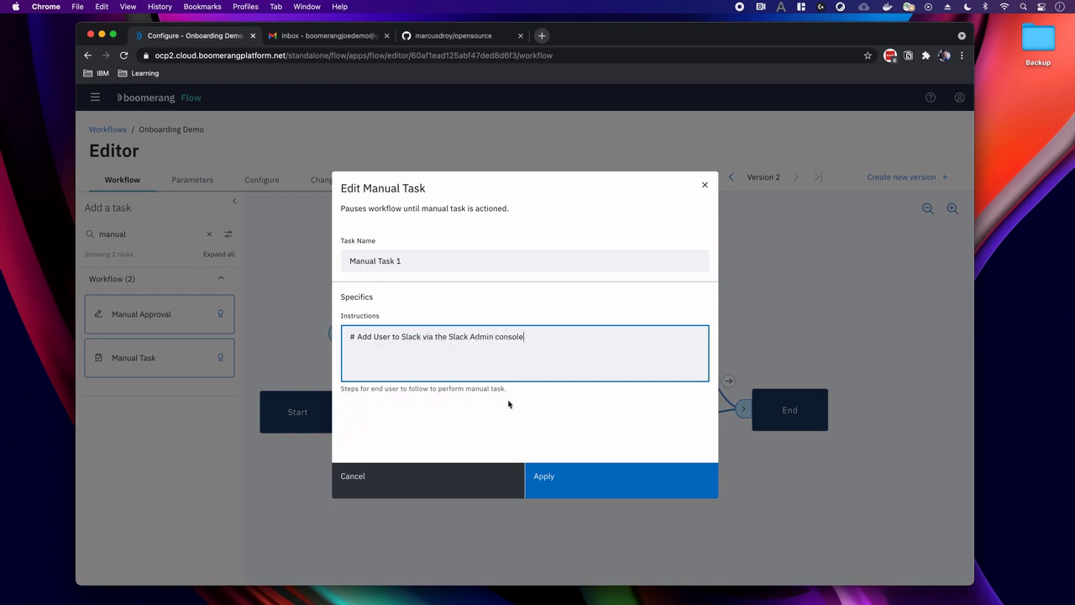
{"action": "left_click", "coordinate": [602, 483]}
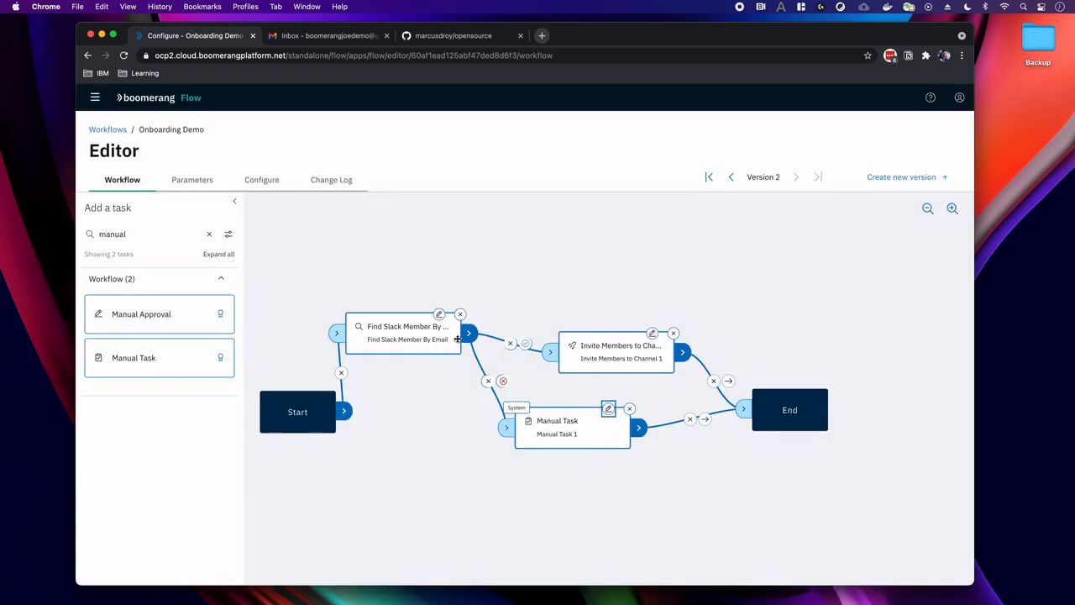
Append '-2' to the Find Slack Member By Email task's Email Address and apply it.
{"action": "left_click", "coordinate": [439, 317]}
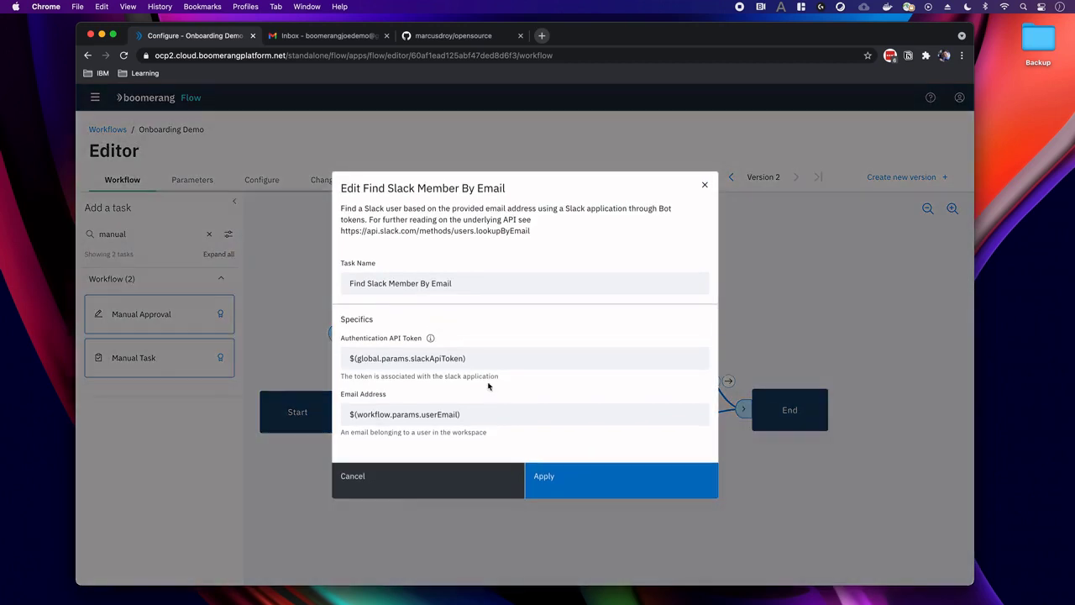
{"action": "left_click", "coordinate": [489, 412]}
{"action": "left_click", "coordinate": [488, 414]}
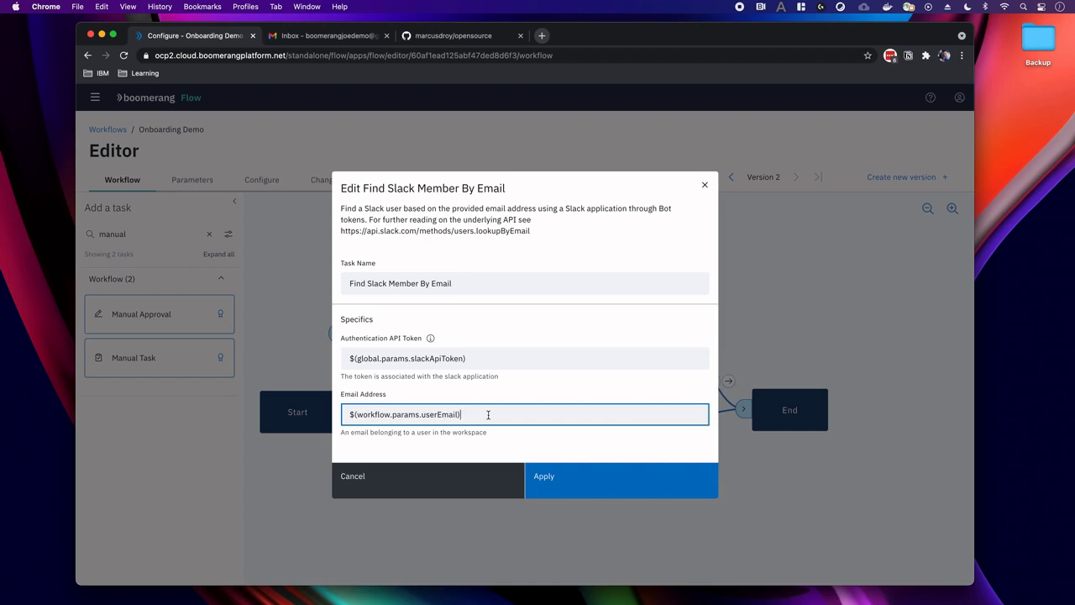
{"action": "type", "text": "-2"}
{"action": "left_click", "coordinate": [583, 493]}
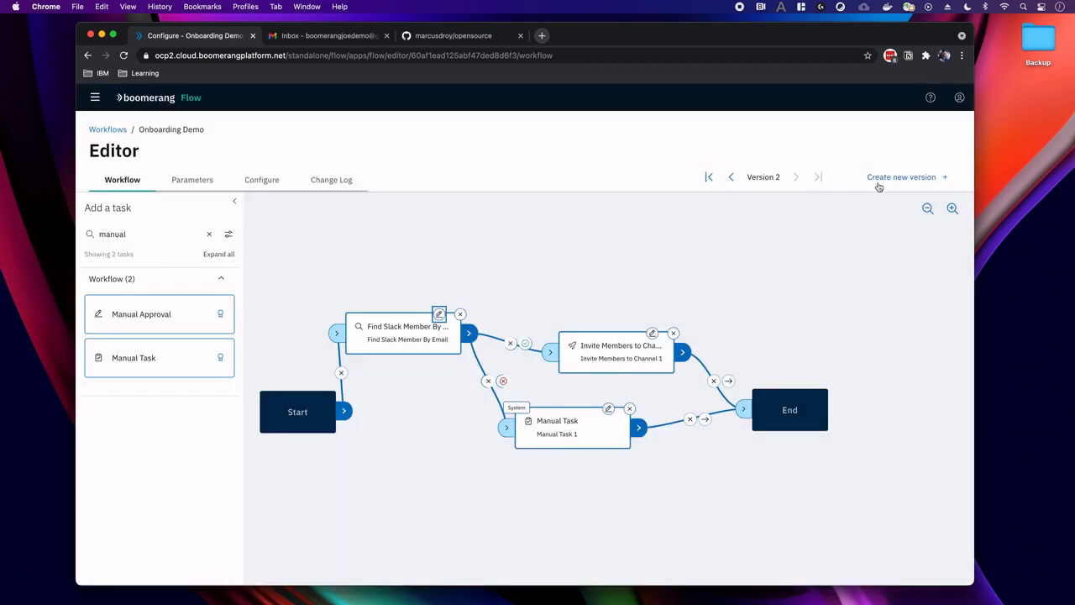
Start a new workflow version with the comment 'Simulating manual task conditions.'.
{"action": "left_click", "coordinate": [882, 183]}
{"action": "left_click", "coordinate": [509, 313]}
{"action": "type", "text": "T"}
{"action": "key", "text": "BackSpace"}
{"action": "type", "text": "T"}
{"action": "key", "text": "BackSpace"}
{"action": "type", "text": "Simulating manual task conditions."}
Save Version 3 of Onboarding Demo and start a run with the default parameters.
{"action": "left_click", "coordinate": [551, 432]}
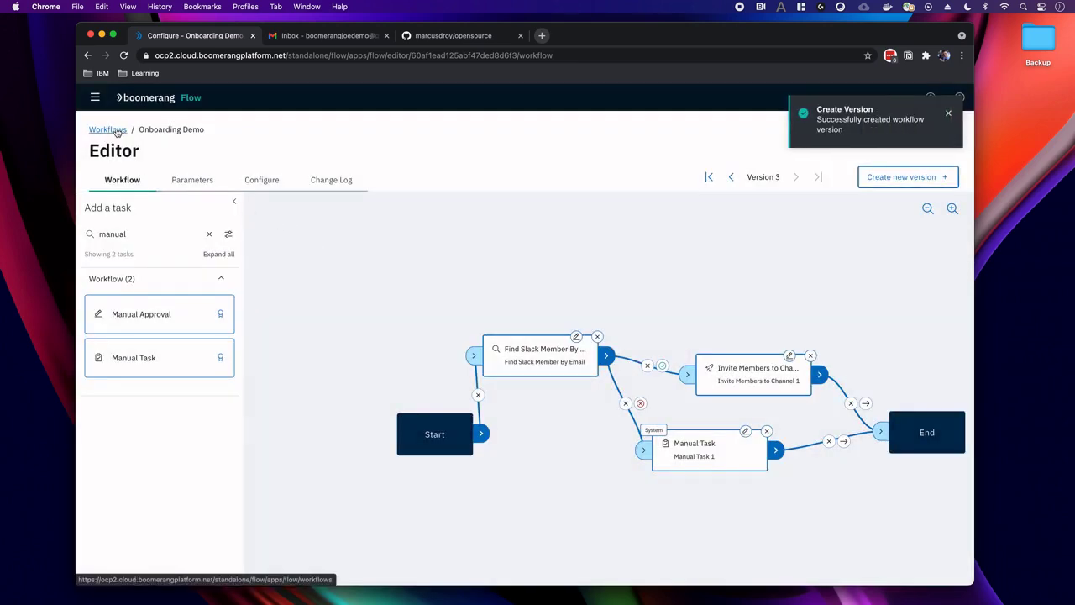
{"action": "left_click", "coordinate": [108, 129]}
{"action": "left_click", "coordinate": [510, 301]}
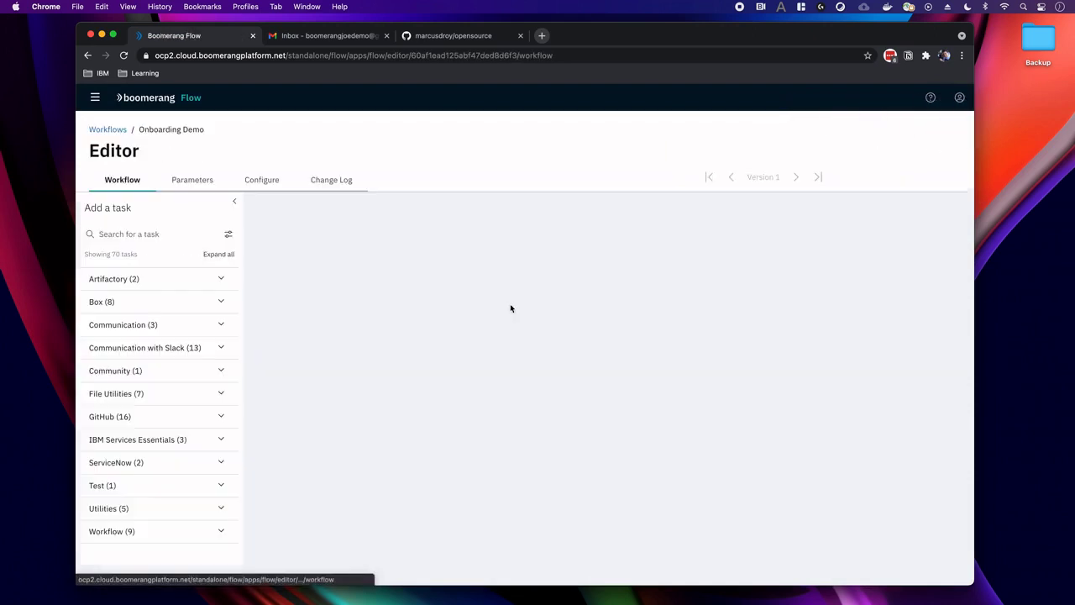
{"action": "right_click", "coordinate": [429, 270]}
{"action": "left_click", "coordinate": [443, 273]}
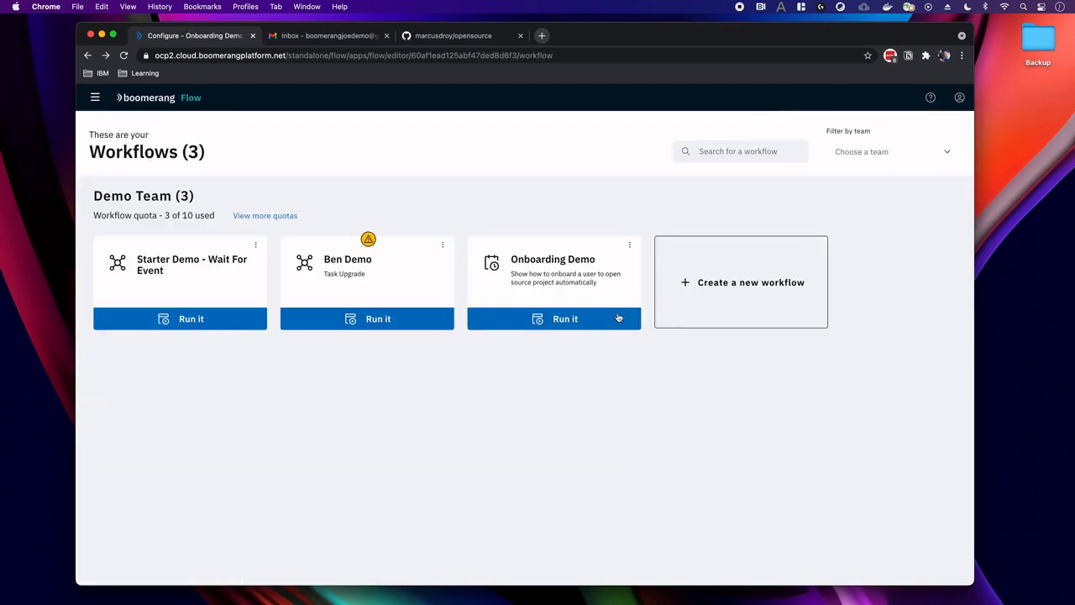
{"action": "left_click", "coordinate": [602, 318]}
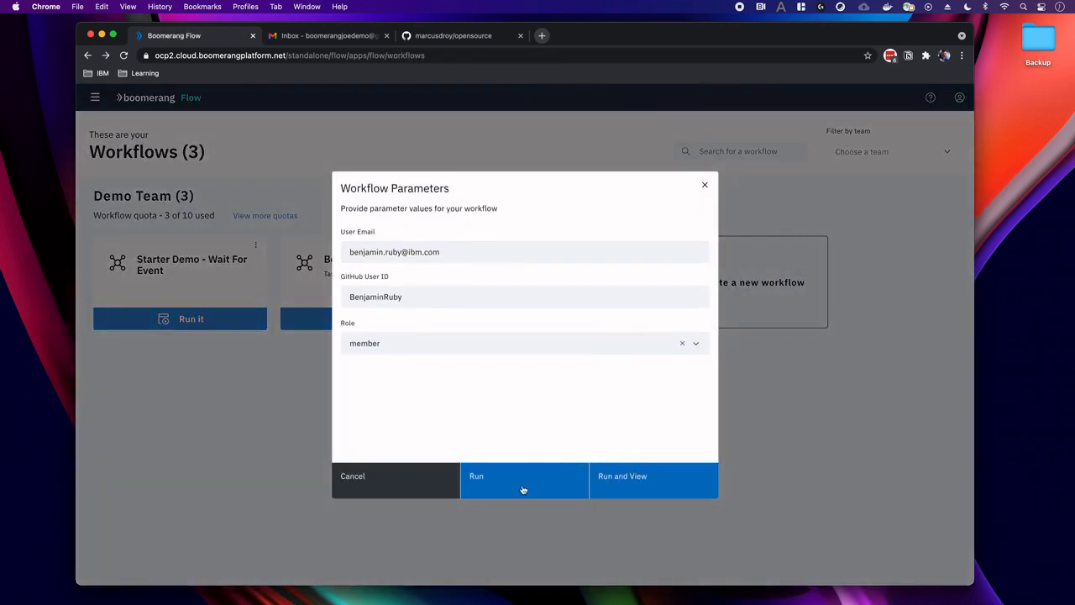
{"action": "left_click", "coordinate": [631, 479]}
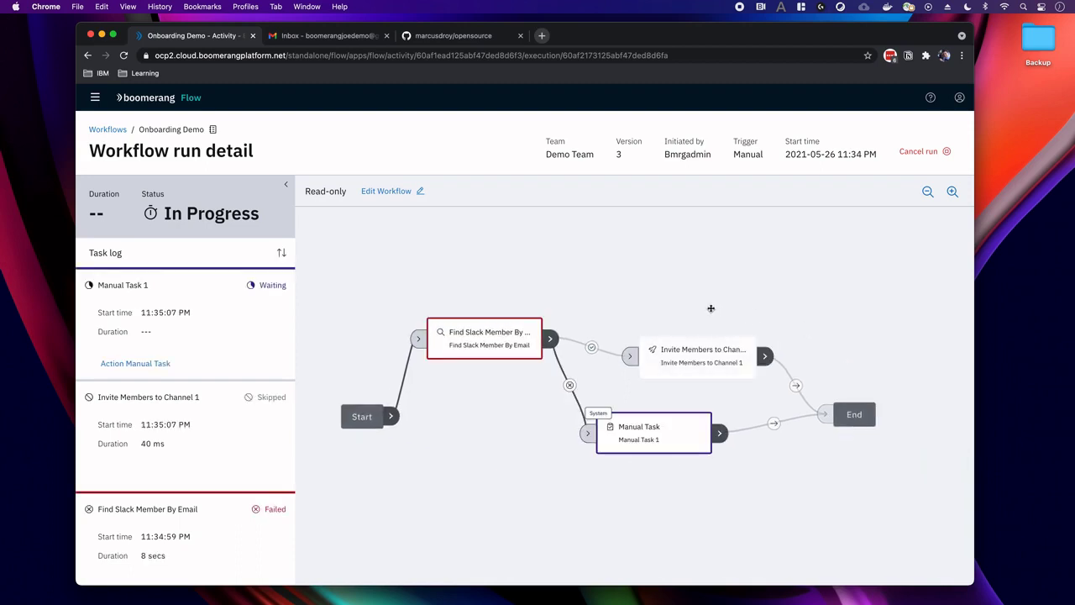
Complete the waiting Manual Task 1 successfully so the Onboarding Demo run succeeds.
{"action": "left_click_drag", "start_coordinate": [710, 308], "coordinate": [665, 317]}
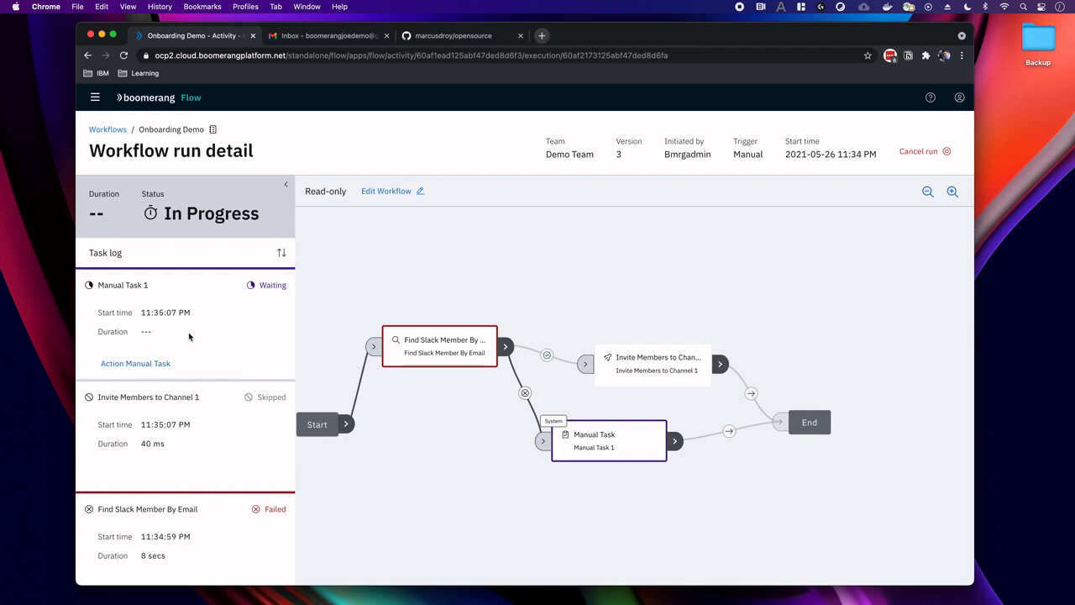
{"action": "left_click", "coordinate": [141, 365]}
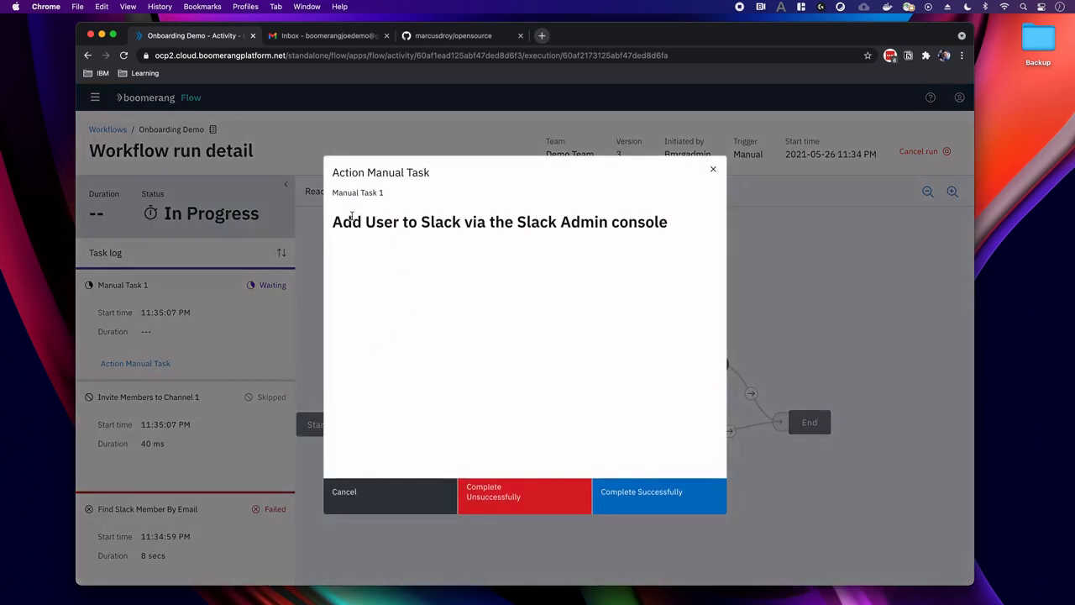
{"action": "left_click", "coordinate": [645, 495]}
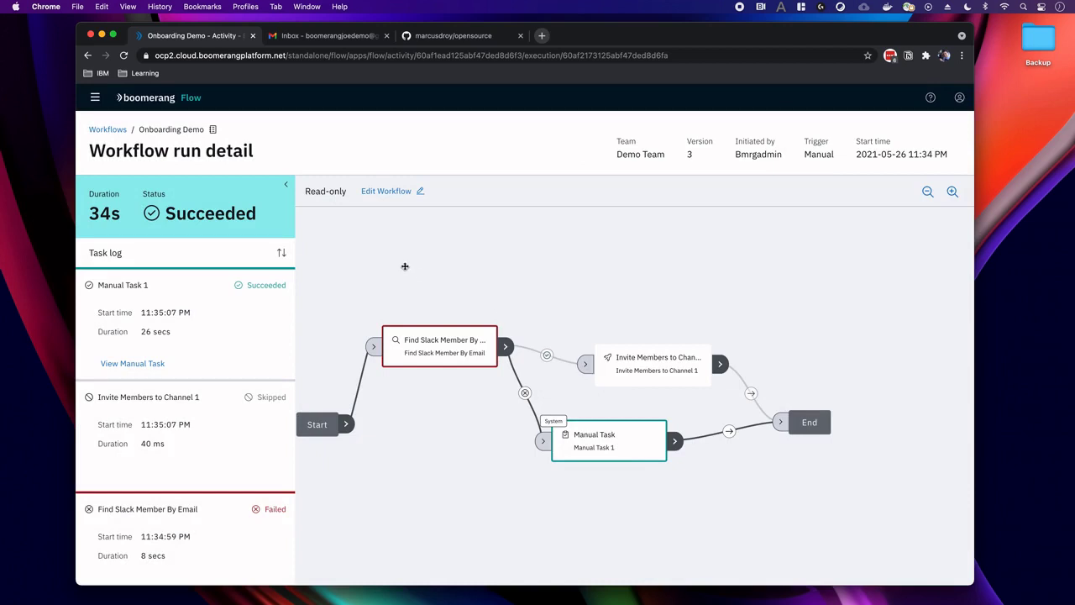
{"action": "left_click_drag", "start_coordinate": [456, 254], "coordinate": [431, 252]}
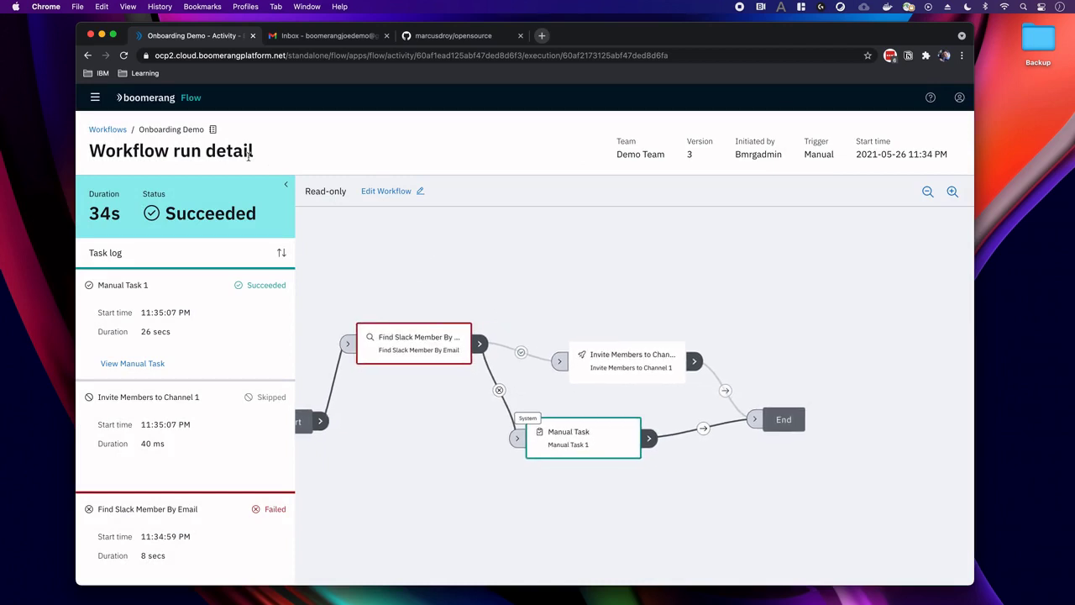
Rearrange the editor canvas and delete the links from Invite Members and Manual Task to End.
{"action": "left_click", "coordinate": [361, 191]}
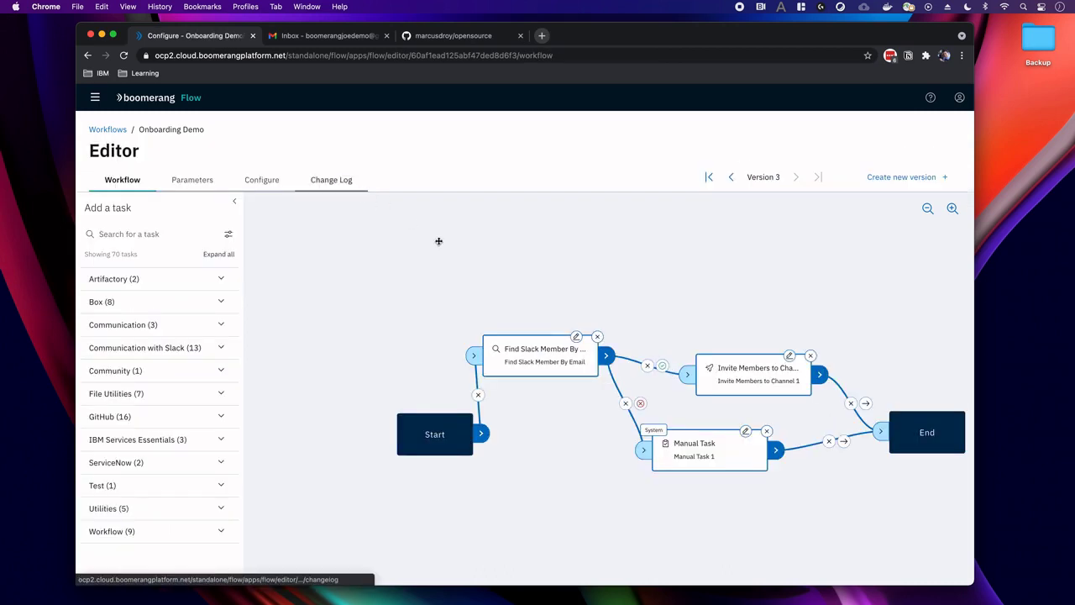
{"action": "left_click_drag", "start_coordinate": [497, 272], "coordinate": [379, 252]}
{"action": "left_click_drag", "start_coordinate": [487, 295], "coordinate": [379, 276]}
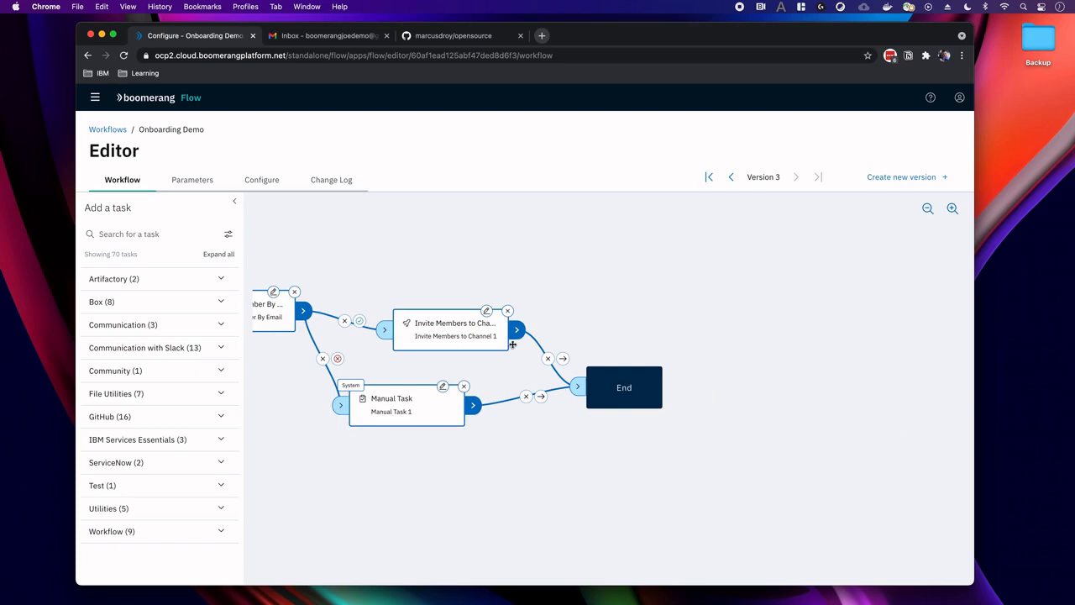
{"action": "left_click_drag", "start_coordinate": [613, 384], "coordinate": [635, 375]}
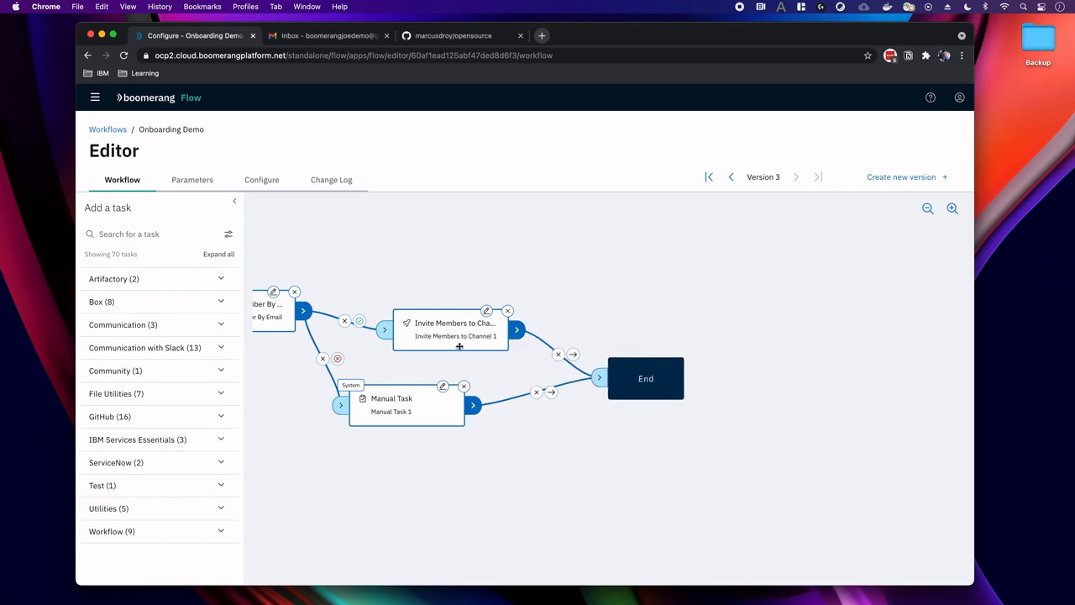
{"action": "left_click_drag", "start_coordinate": [458, 346], "coordinate": [416, 338]}
{"action": "left_click_drag", "start_coordinate": [646, 378], "coordinate": [660, 379]}
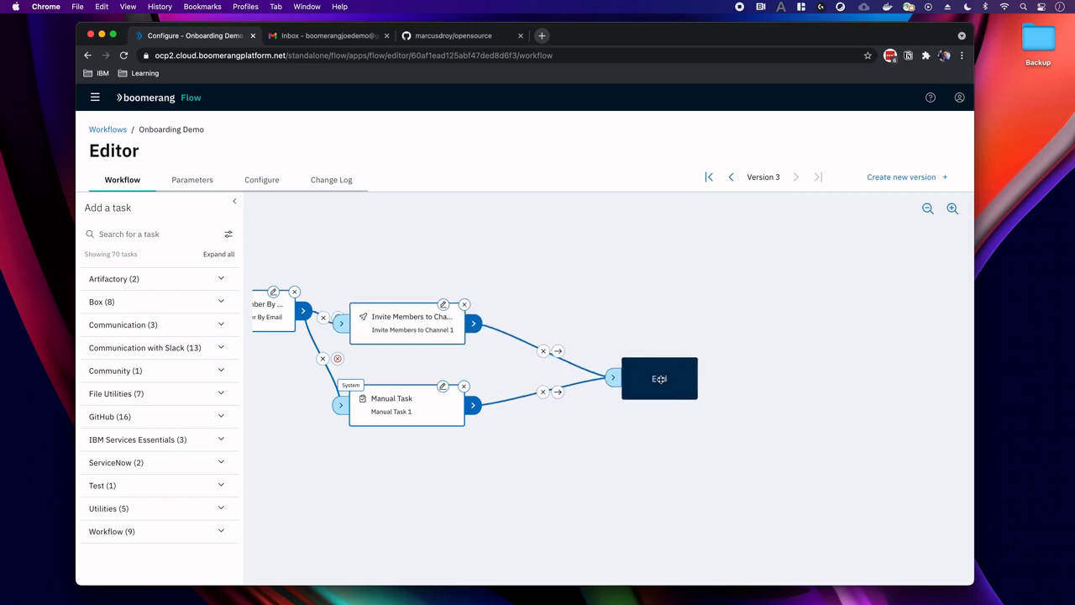
{"action": "left_click", "coordinate": [543, 351]}
{"action": "left_click", "coordinate": [542, 391]}
Add a Switch task before End and connect Invite Members and Manual Task to it.
{"action": "left_click", "coordinate": [134, 236]}
{"action": "type", "text": "switch"}
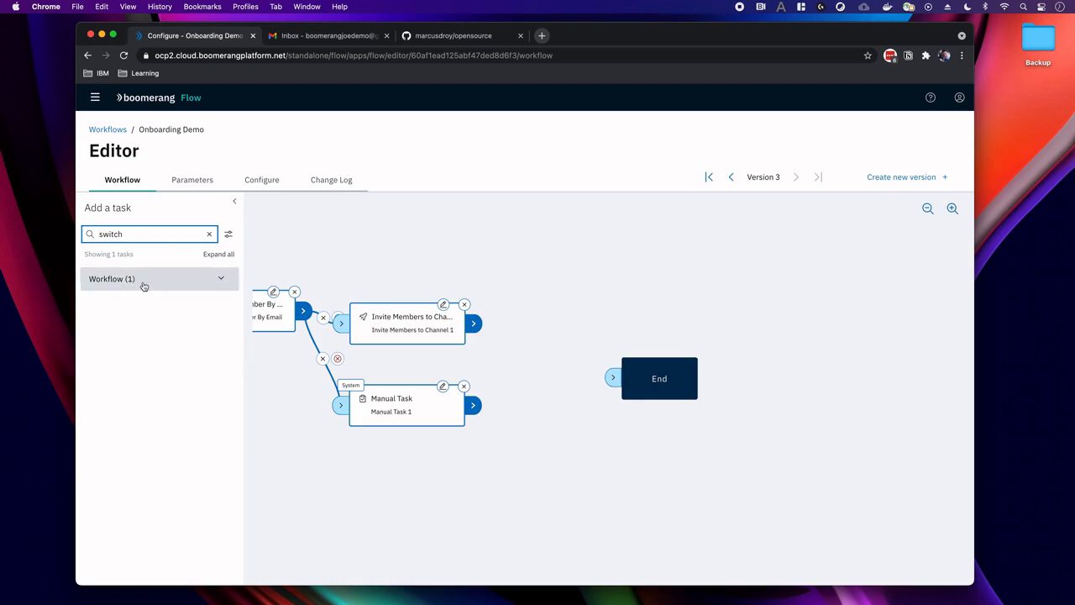
{"action": "left_click", "coordinate": [144, 286]}
{"action": "left_click_drag", "start_coordinate": [135, 310], "coordinate": [548, 356]}
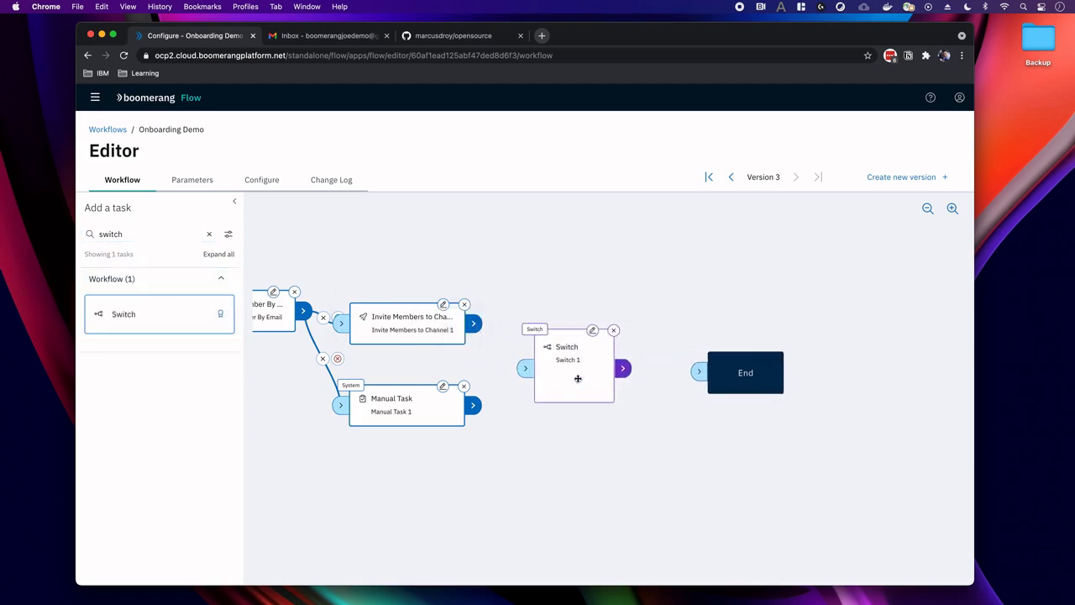
{"action": "left_click_drag", "start_coordinate": [474, 323], "coordinate": [525, 367]}
{"action": "left_click_drag", "start_coordinate": [473, 408], "coordinate": [527, 369]}
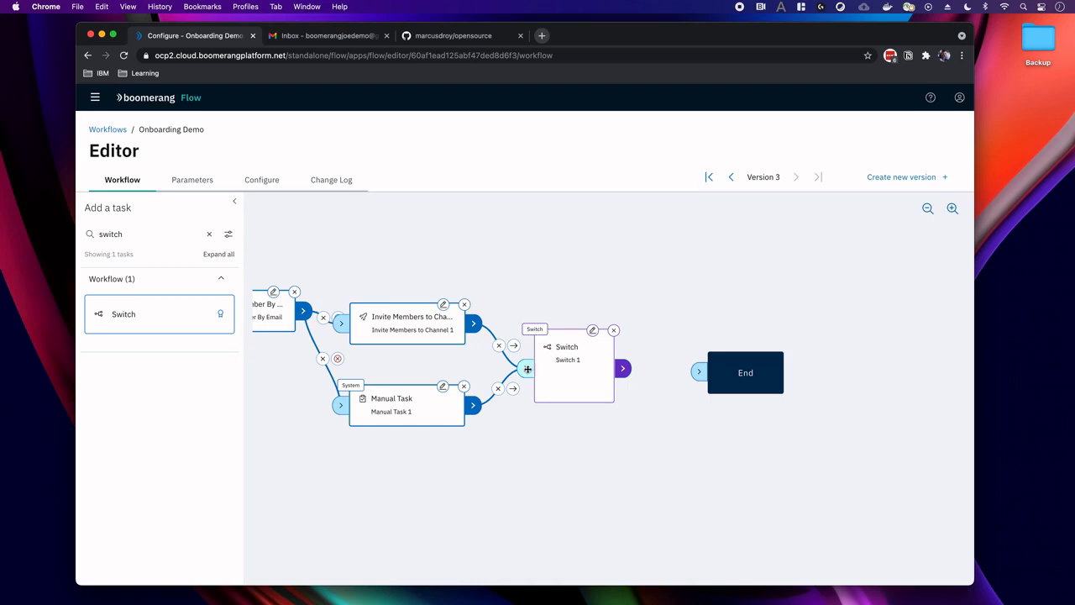
Set Switch 1's value to $(workflow.params.role) and apply the settings.
{"action": "left_click", "coordinate": [592, 332]}
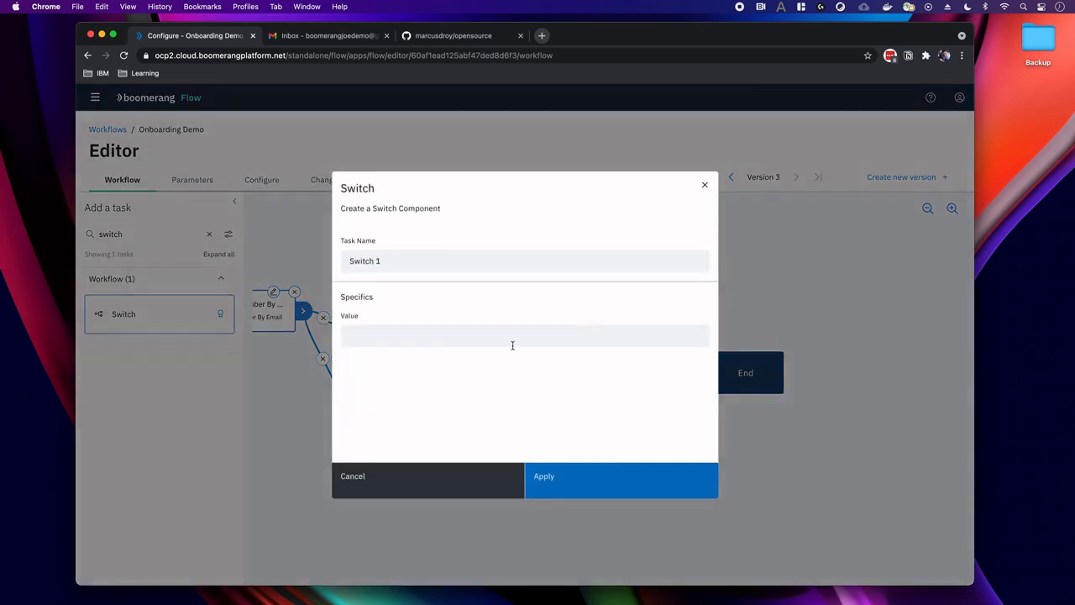
{"action": "left_click", "coordinate": [510, 344]}
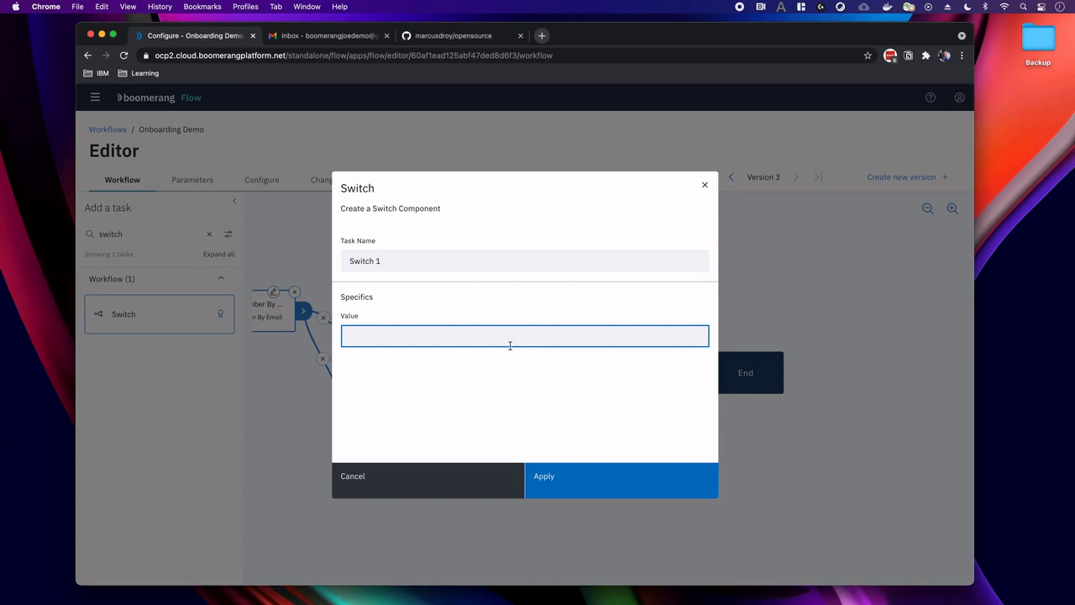
{"action": "type", "text": "role"}
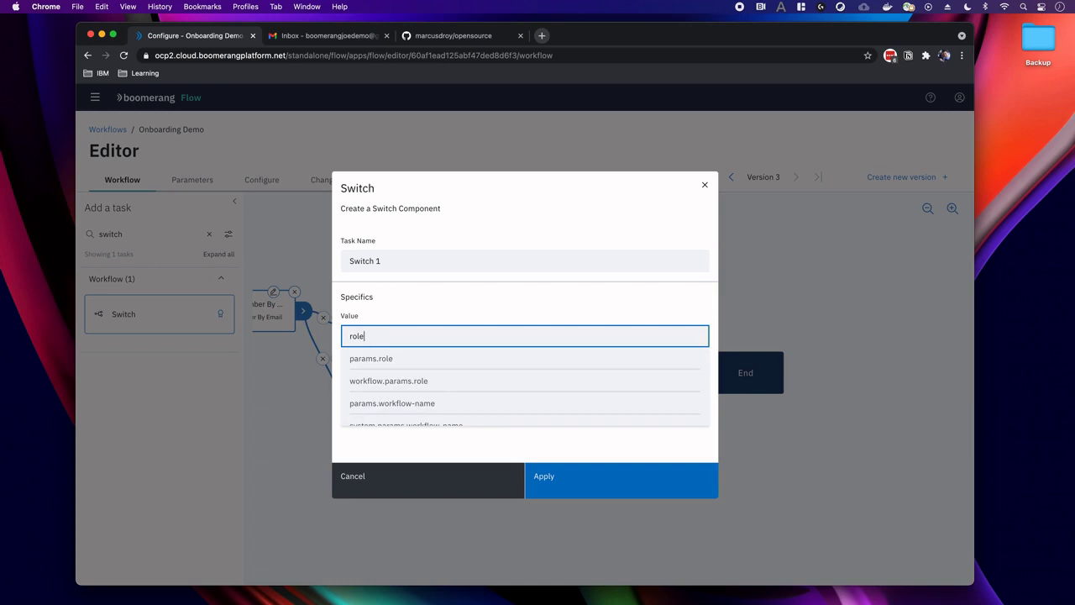
{"action": "left_click", "coordinate": [481, 384]}
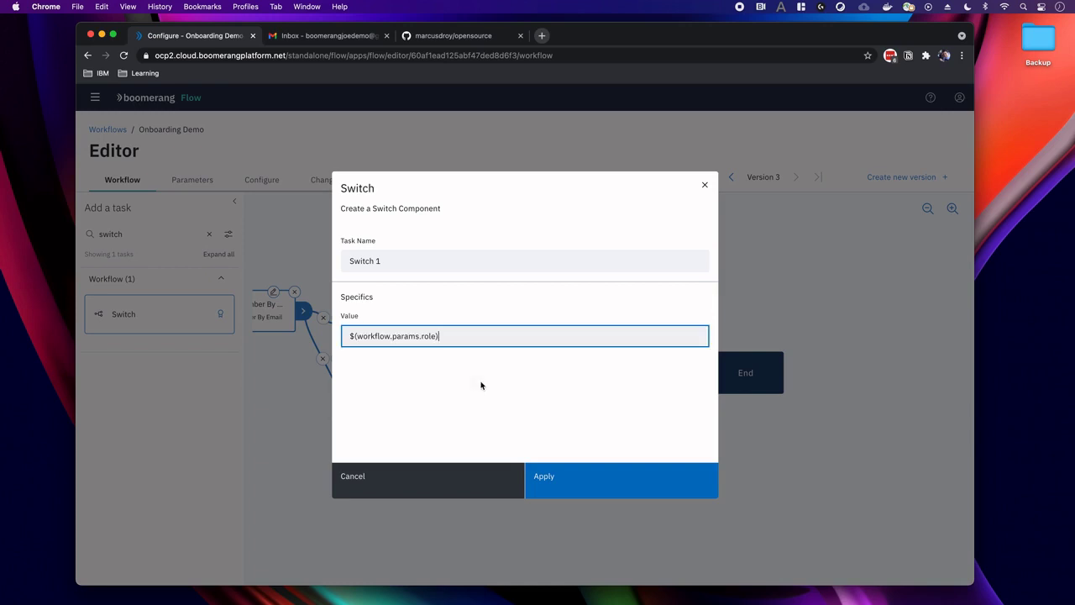
{"action": "left_click", "coordinate": [547, 487]}
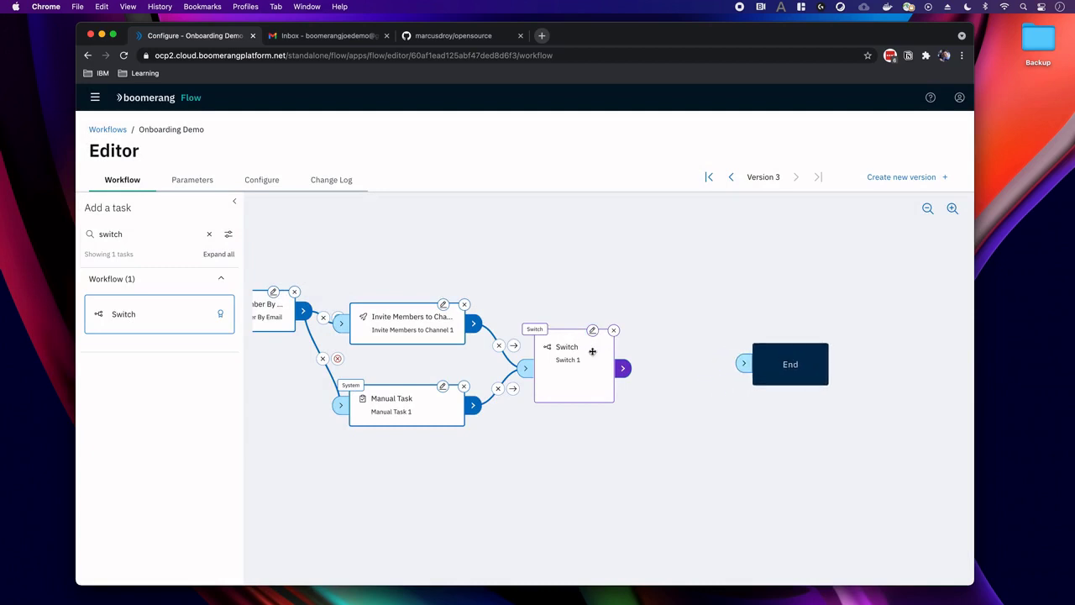
Add two Send Email with Sendgrid tasks above and below the End node.
{"action": "left_click_drag", "start_coordinate": [133, 234], "coordinate": [24, 231]}
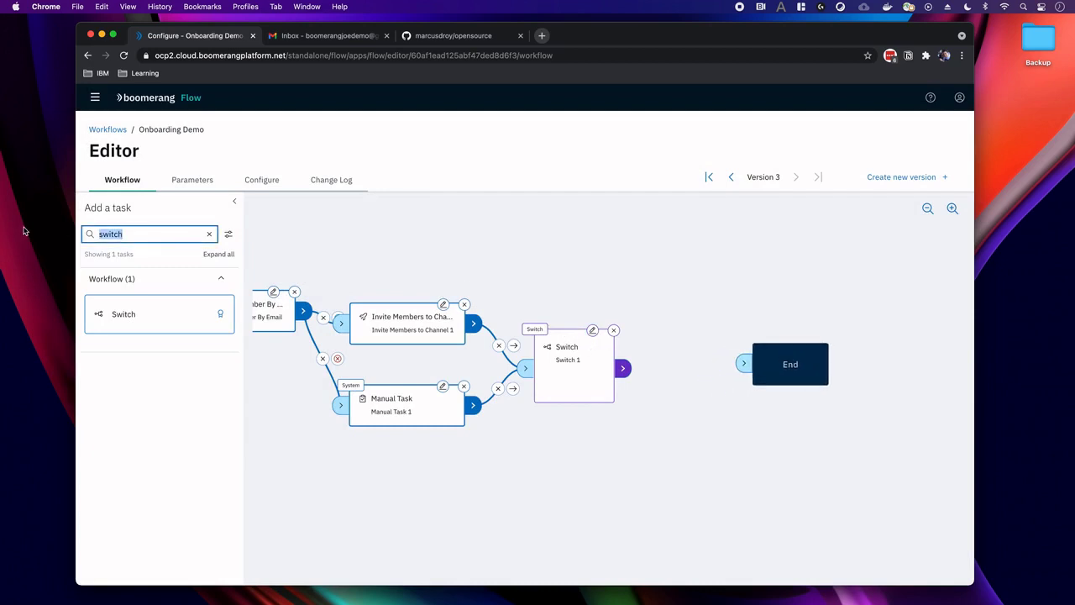
{"action": "type", "text": "send"}
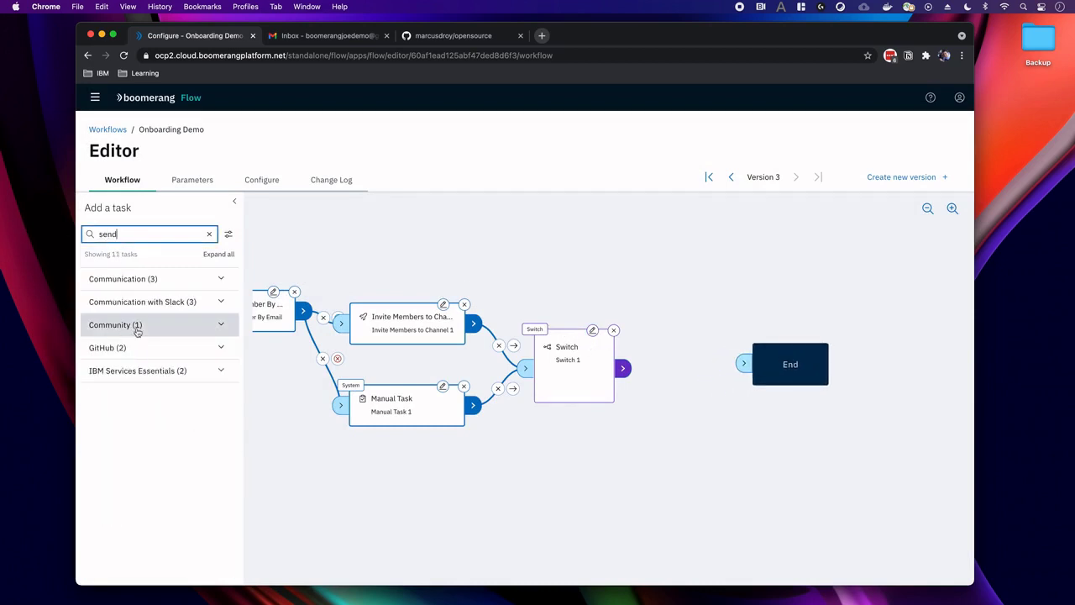
{"action": "left_click", "coordinate": [137, 325]}
{"action": "left_click", "coordinate": [124, 409]}
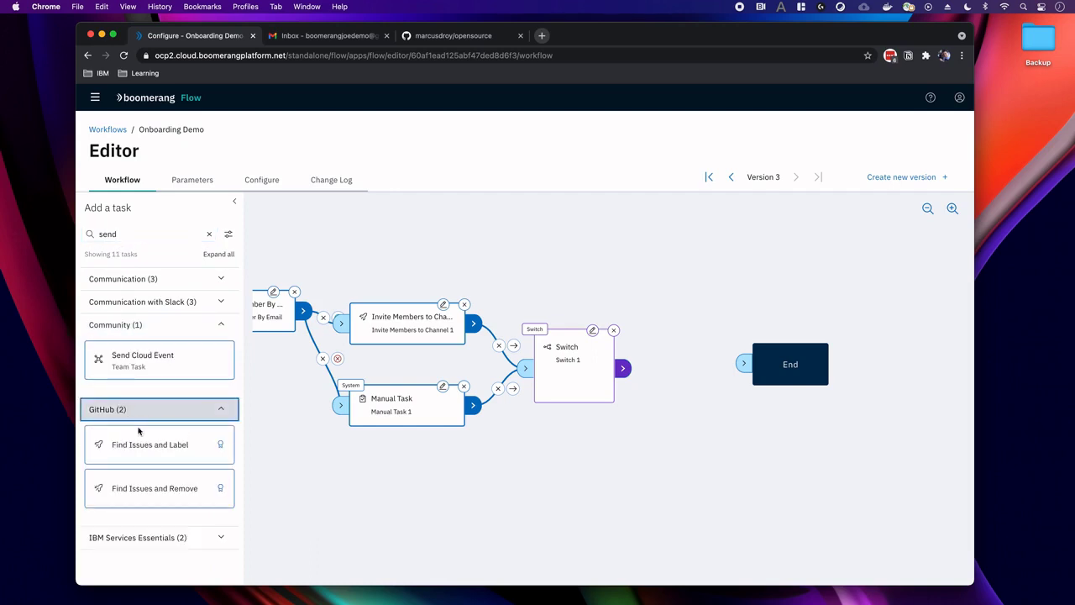
{"action": "left_click", "coordinate": [134, 278]}
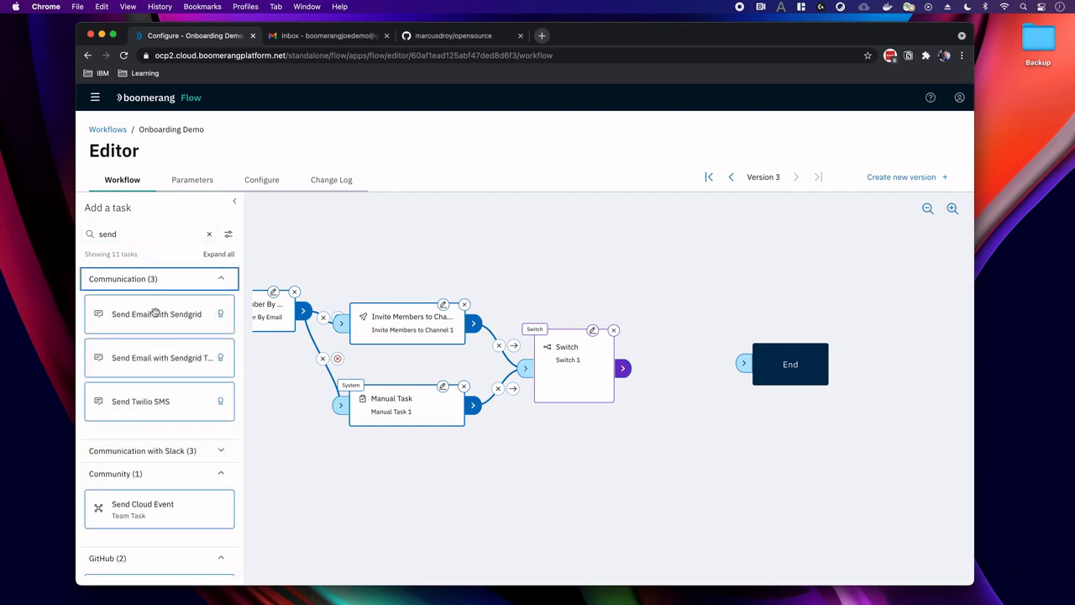
{"action": "left_click_drag", "start_coordinate": [155, 314], "coordinate": [696, 293]}
{"action": "left_click_drag", "start_coordinate": [815, 362], "coordinate": [884, 380]}
{"action": "left_click_drag", "start_coordinate": [697, 283], "coordinate": [719, 283]}
{"action": "left_click_drag", "start_coordinate": [189, 314], "coordinate": [754, 428]}
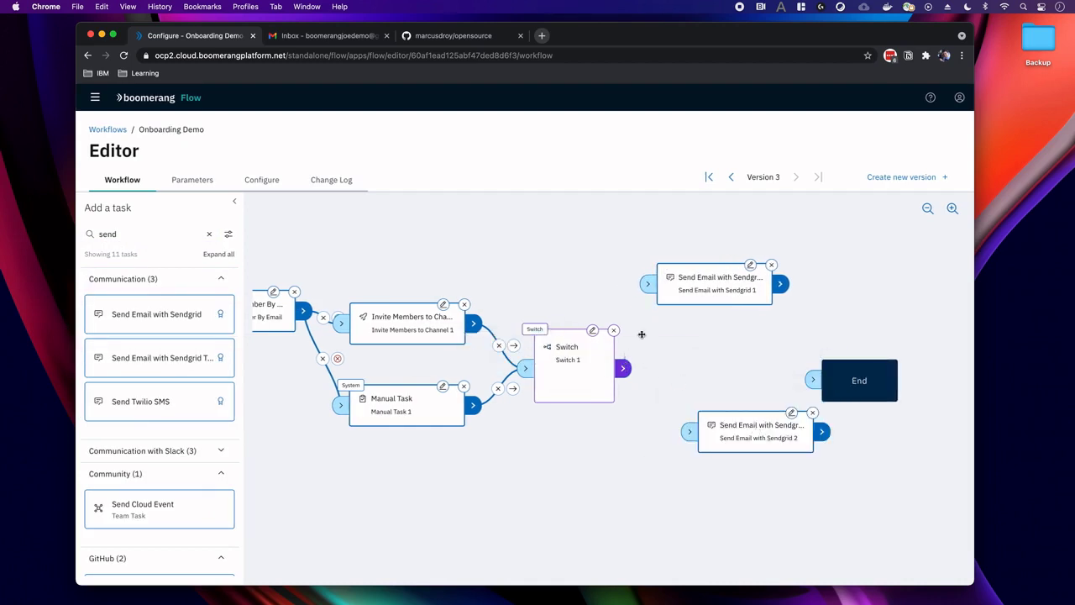
Link Switch 1 to both Sendgrid email tasks and both email tasks to End.
{"action": "left_click_drag", "start_coordinate": [647, 319], "coordinate": [648, 284]}
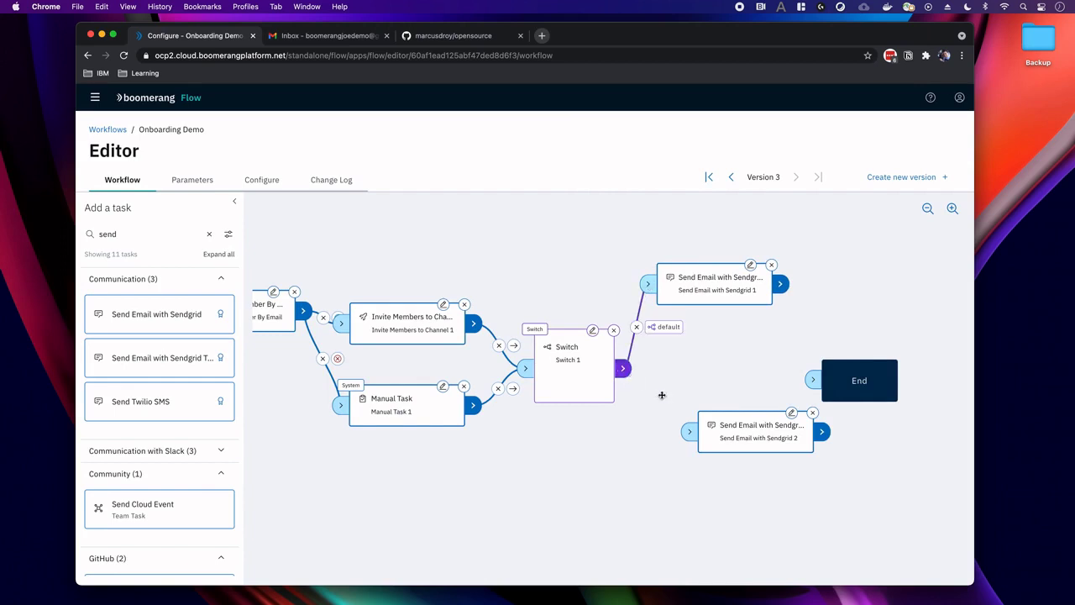
{"action": "left_click_drag", "start_coordinate": [669, 400], "coordinate": [690, 432]}
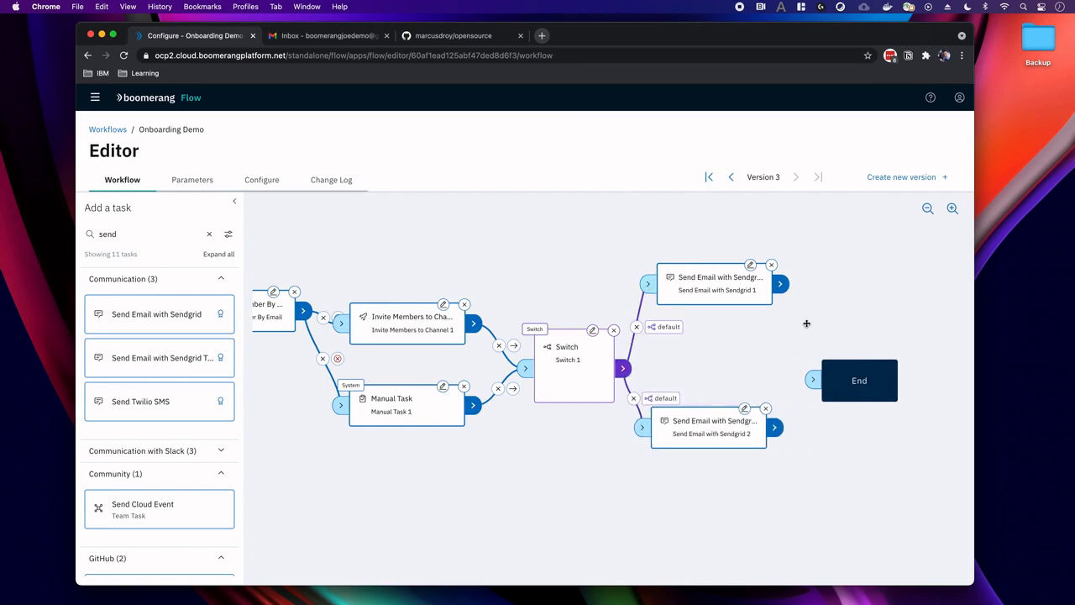
{"action": "left_click_drag", "start_coordinate": [780, 284], "coordinate": [812, 378]}
{"action": "left_click_drag", "start_coordinate": [775, 427], "coordinate": [814, 383]}
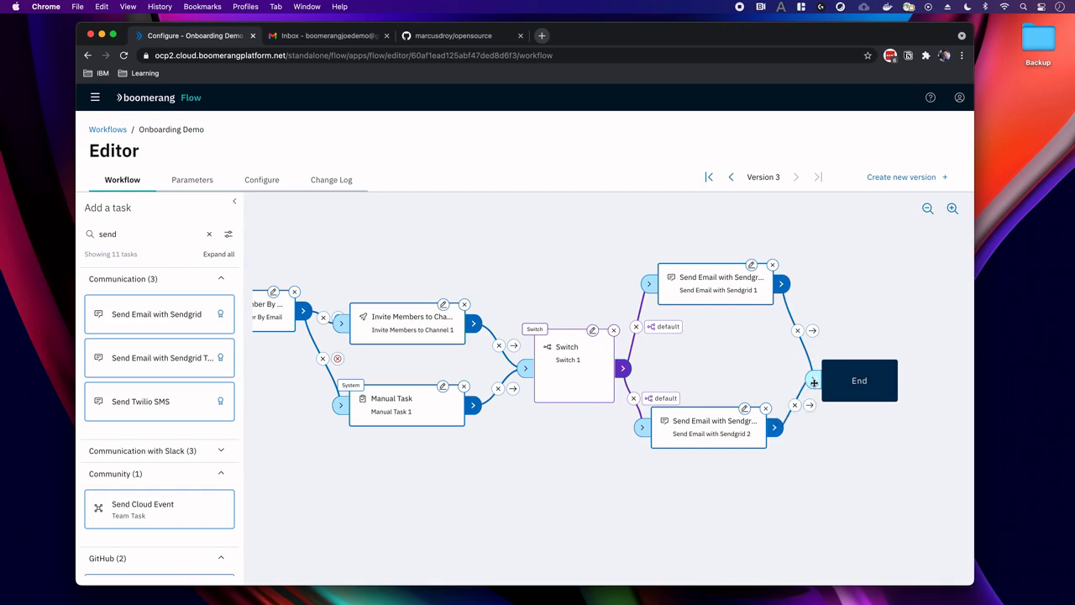
Make the upper Switch path non-default, matching 'maintainer'.
{"action": "left_click", "coordinate": [653, 333]}
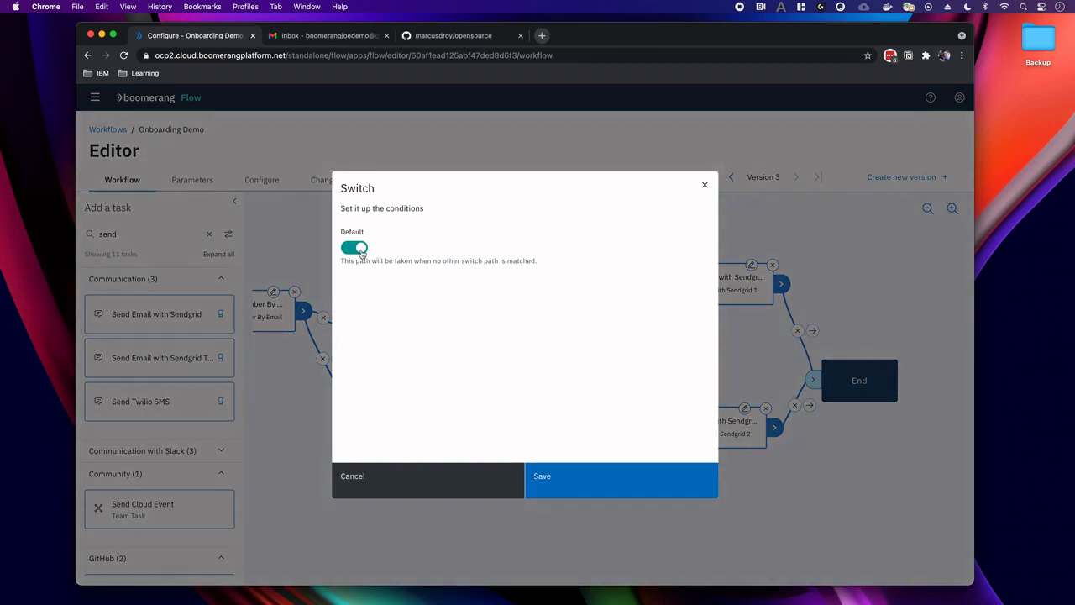
{"action": "left_click", "coordinate": [354, 248]}
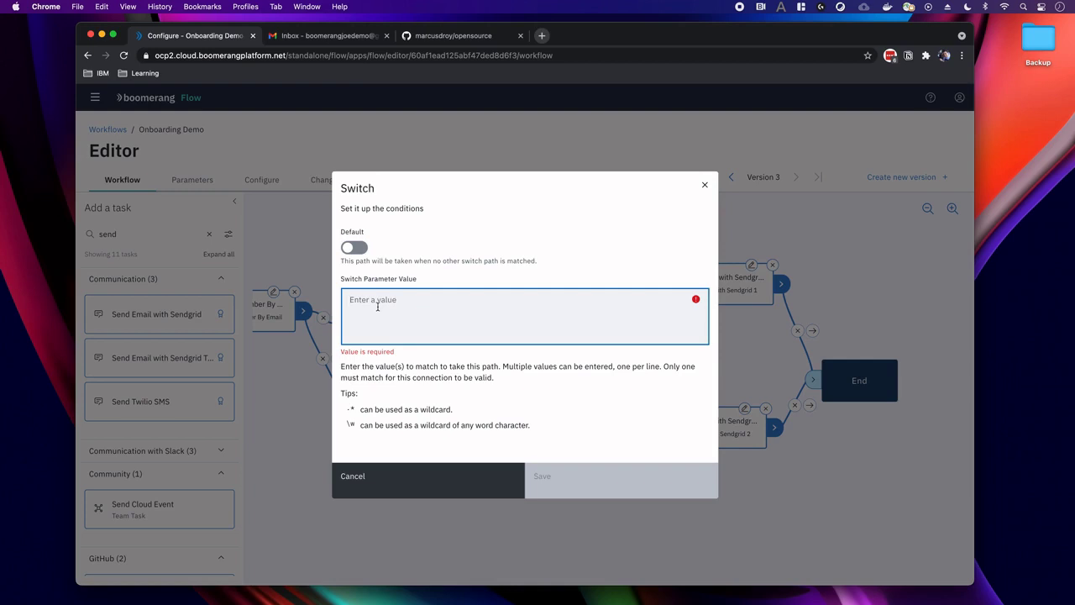
{"action": "type", "text": "maintainer"}
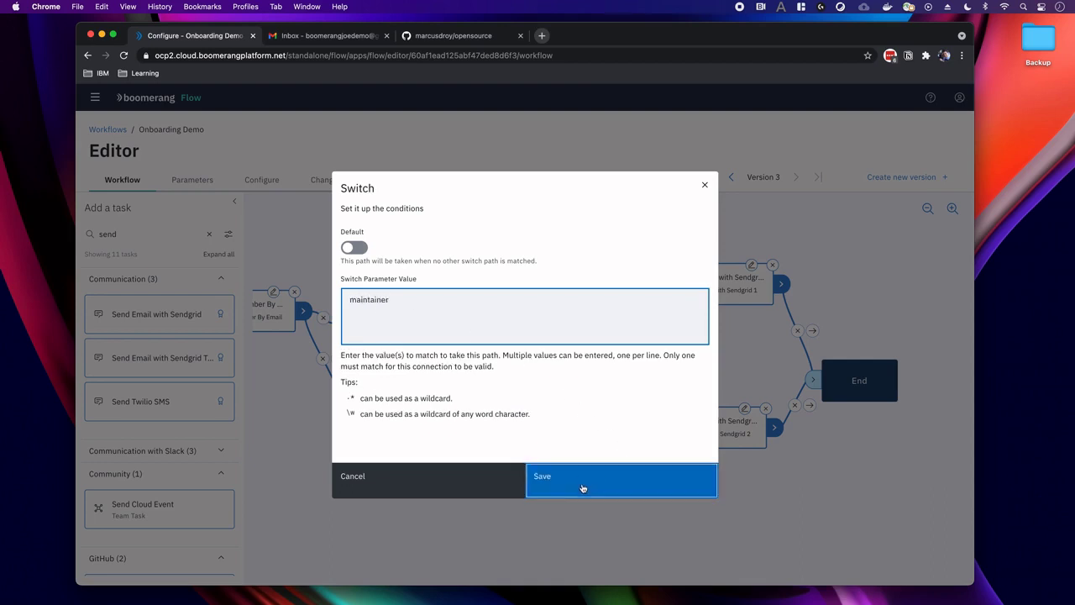
{"action": "left_click", "coordinate": [581, 487]}
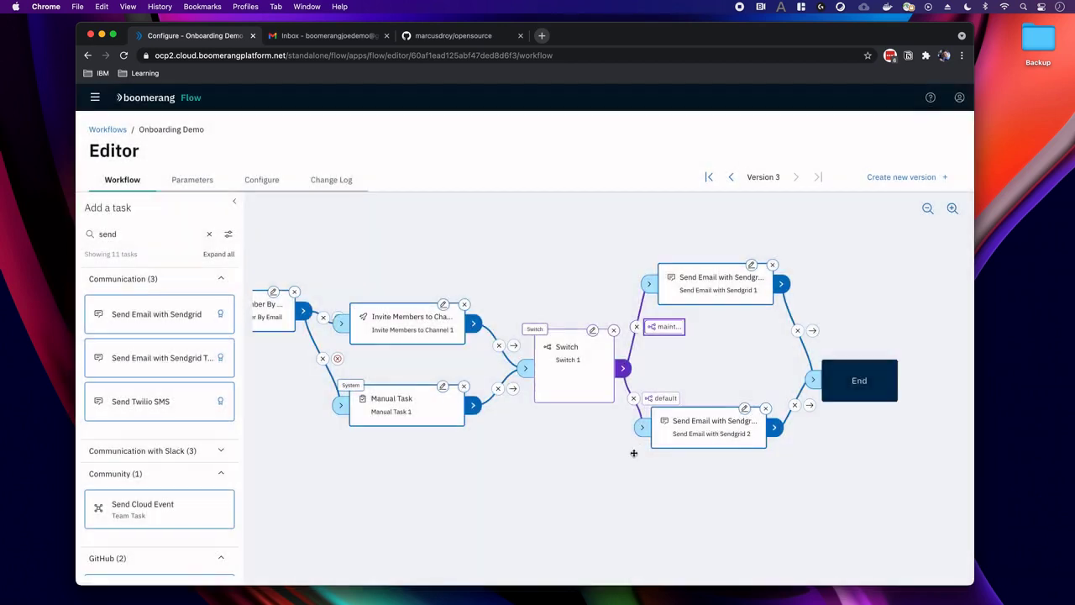
Make the lower Switch path non-default, matching 'member', and tidy the node positions.
{"action": "left_click", "coordinate": [661, 399]}
{"action": "left_click", "coordinate": [354, 246]}
{"action": "left_click", "coordinate": [434, 324]}
{"action": "type", "text": "member"}
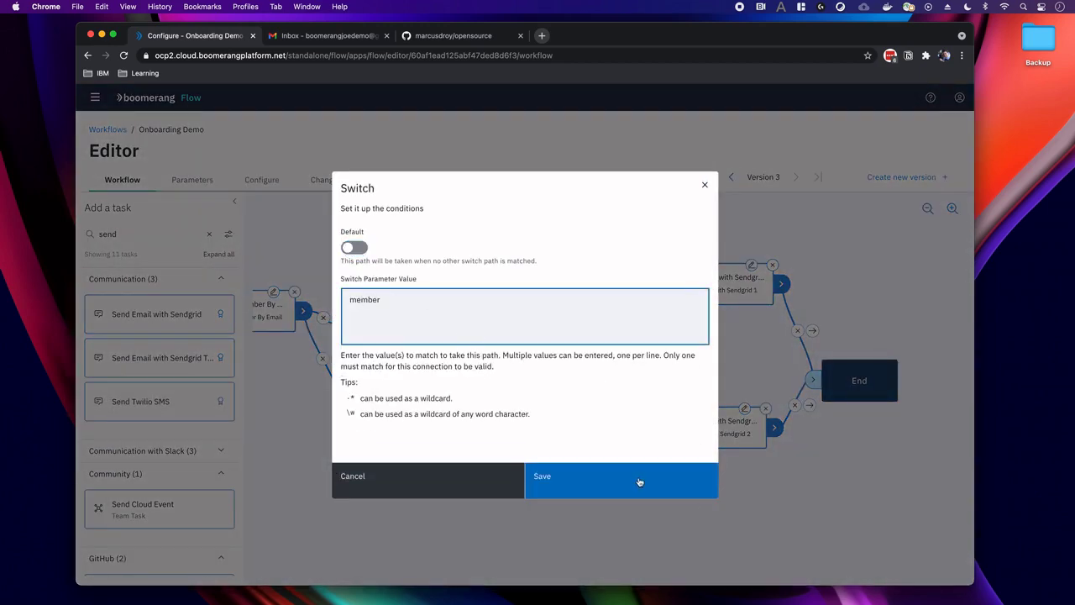
{"action": "left_click", "coordinate": [636, 479]}
{"action": "left_click_drag", "start_coordinate": [704, 424], "coordinate": [712, 434]}
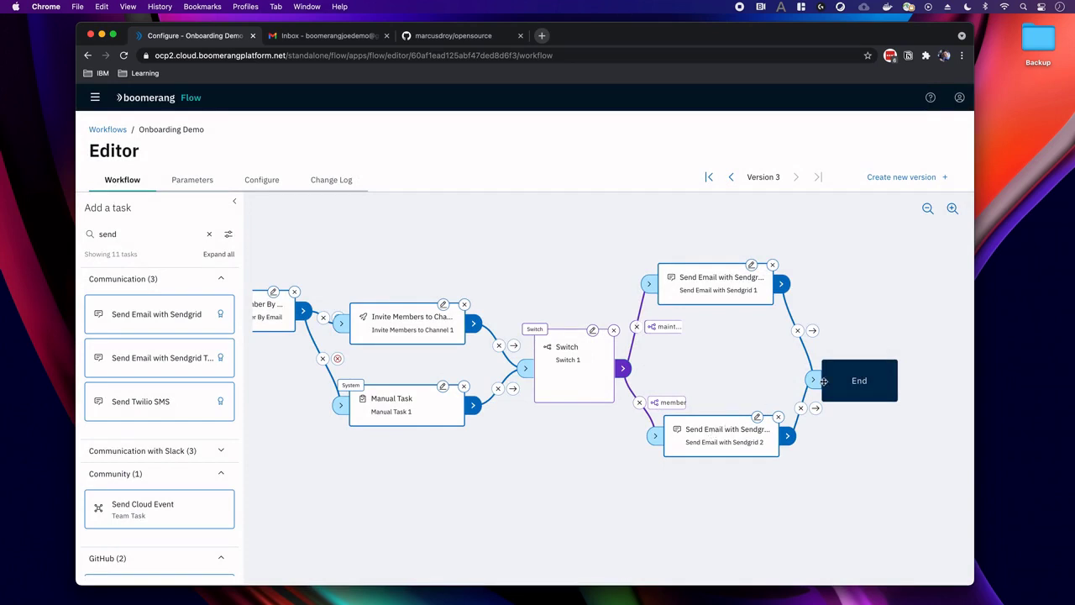
{"action": "left_click_drag", "start_coordinate": [851, 385], "coordinate": [863, 379]}
Set Sendgrid 1's API Key to global.params.sendGridToken and From to $(global.params.sendGridSender).
{"action": "left_click", "coordinate": [750, 265]}
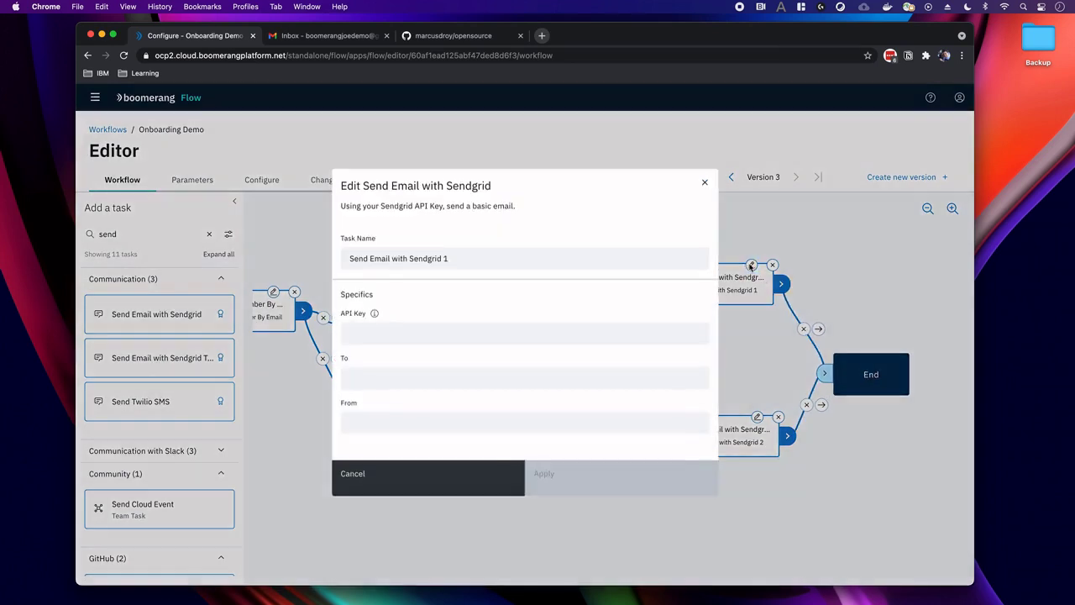
{"action": "left_click", "coordinate": [386, 336]}
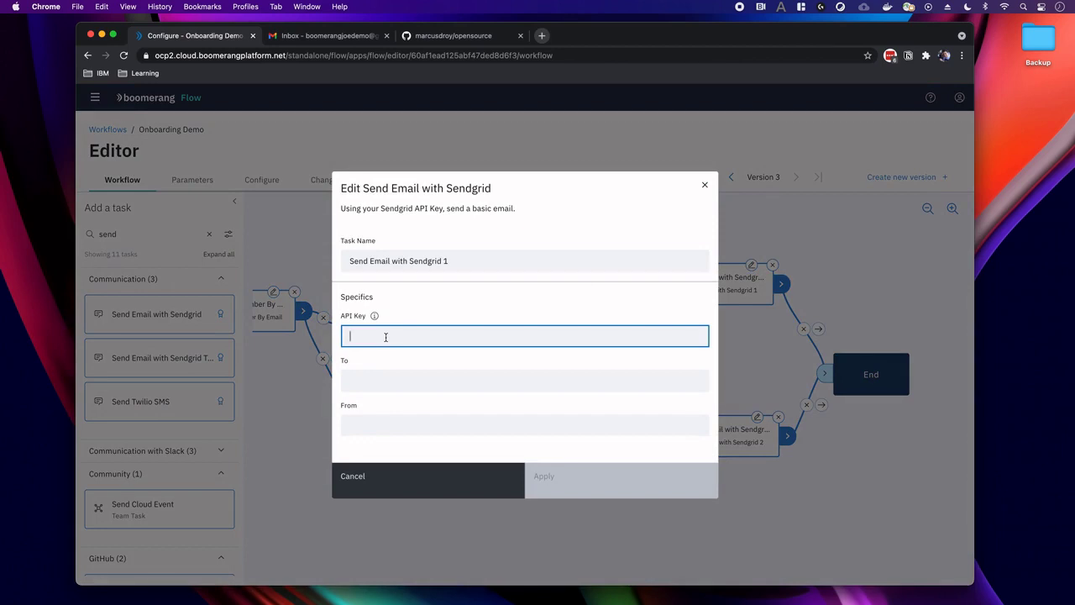
{"action": "type", "text": "$"}
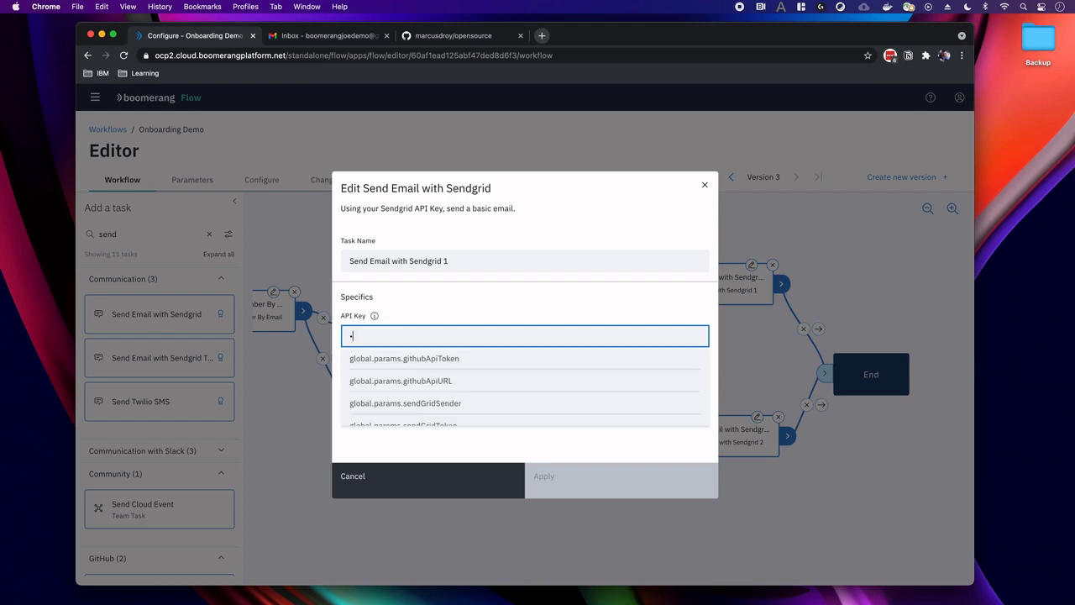
{"action": "type", "text": "(se"}
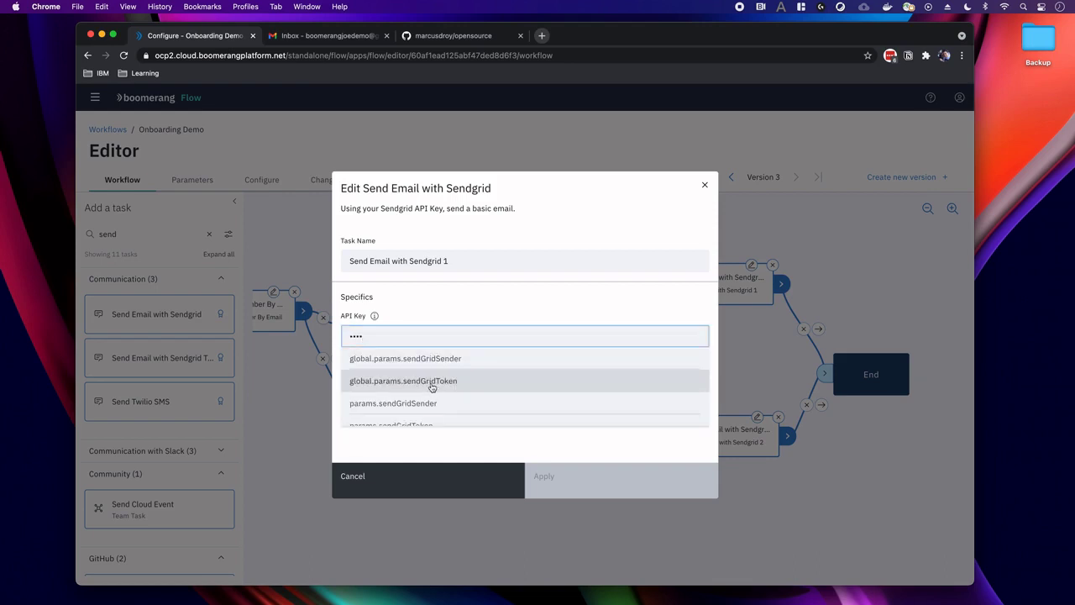
{"action": "left_click", "coordinate": [434, 381]}
{"action": "scroll", "coordinate": [412, 381], "scroll_direction": "down", "scroll_amount": 2}
{"action": "scroll", "coordinate": [411, 382], "scroll_direction": "down", "scroll_amount": 3}
{"action": "scroll", "coordinate": [411, 385], "scroll_direction": "up", "scroll_amount": 5}
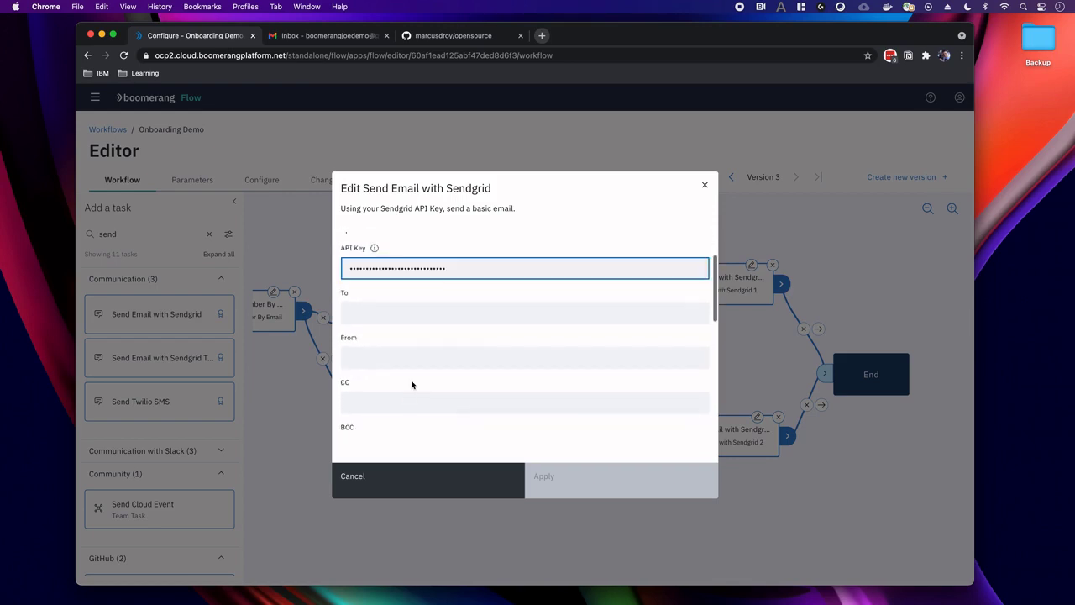
{"action": "left_click", "coordinate": [384, 359]}
{"action": "type", "text": "send"}
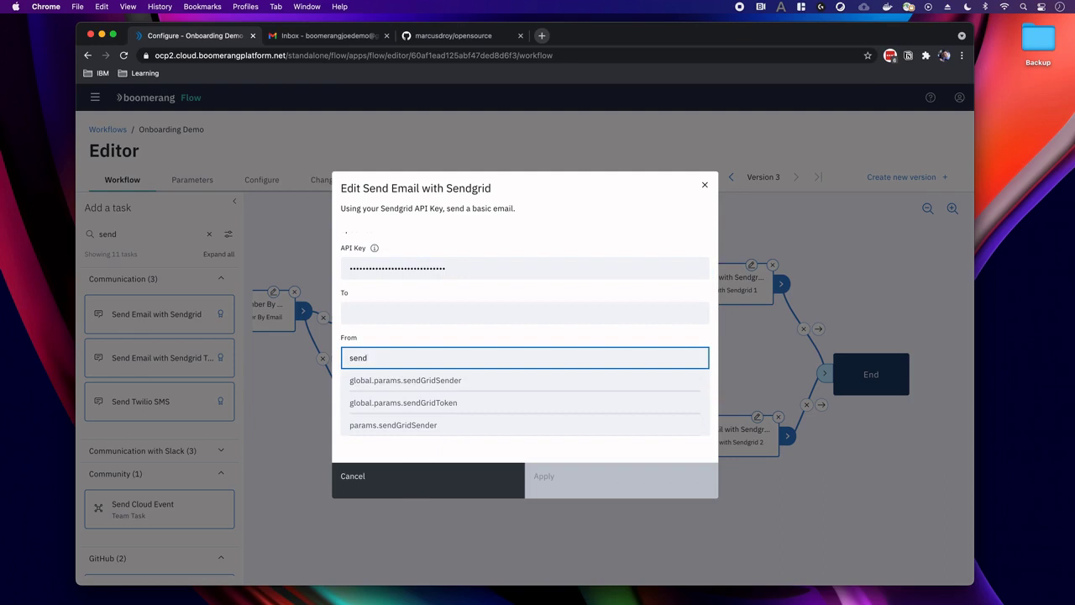
{"action": "left_click", "coordinate": [412, 386]}
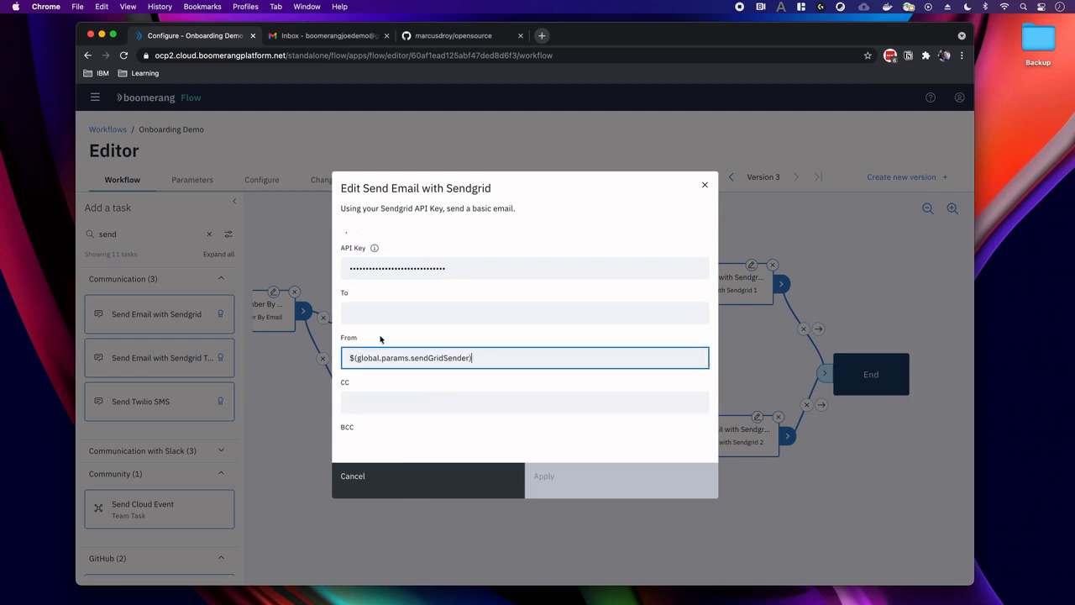
{"action": "left_click", "coordinate": [366, 313]}
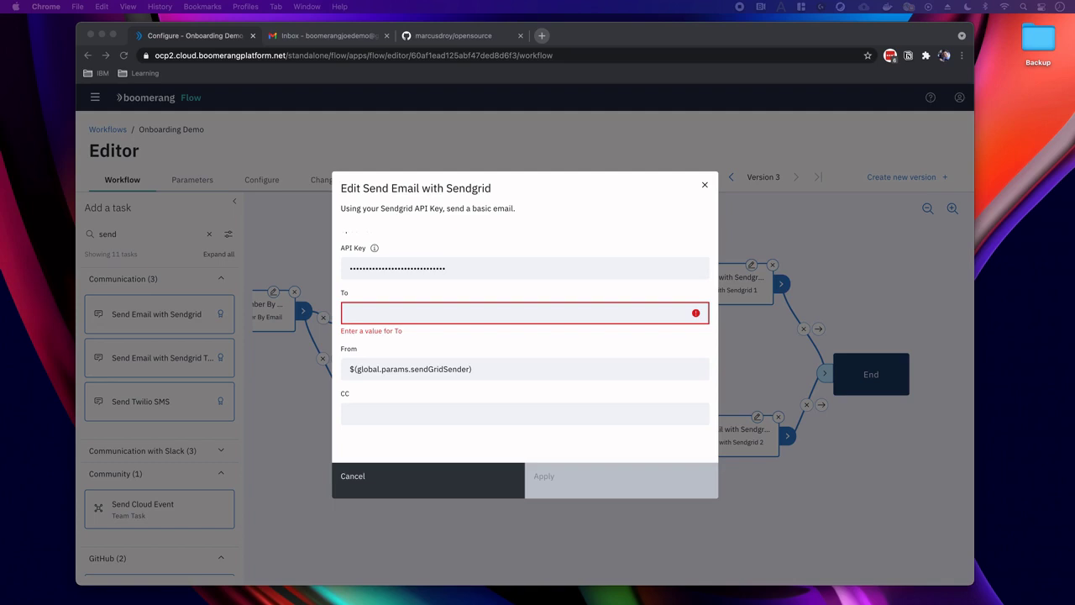
Select the demo account's e-mail in Gmail, then undo a wrong paste into the To field.
{"action": "left_click", "coordinate": [303, 38]}
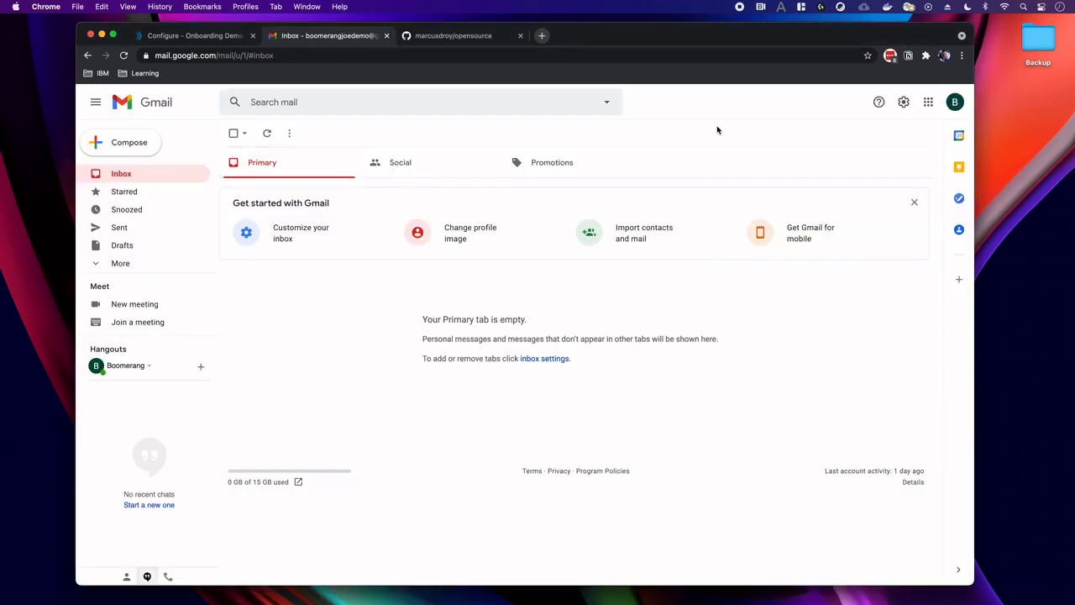
{"action": "left_click", "coordinate": [954, 101]}
{"action": "left_click_drag", "start_coordinate": [936, 204], "coordinate": [802, 205]}
{"action": "key", "text": "Escape"}
{"action": "left_click", "coordinate": [195, 37]}
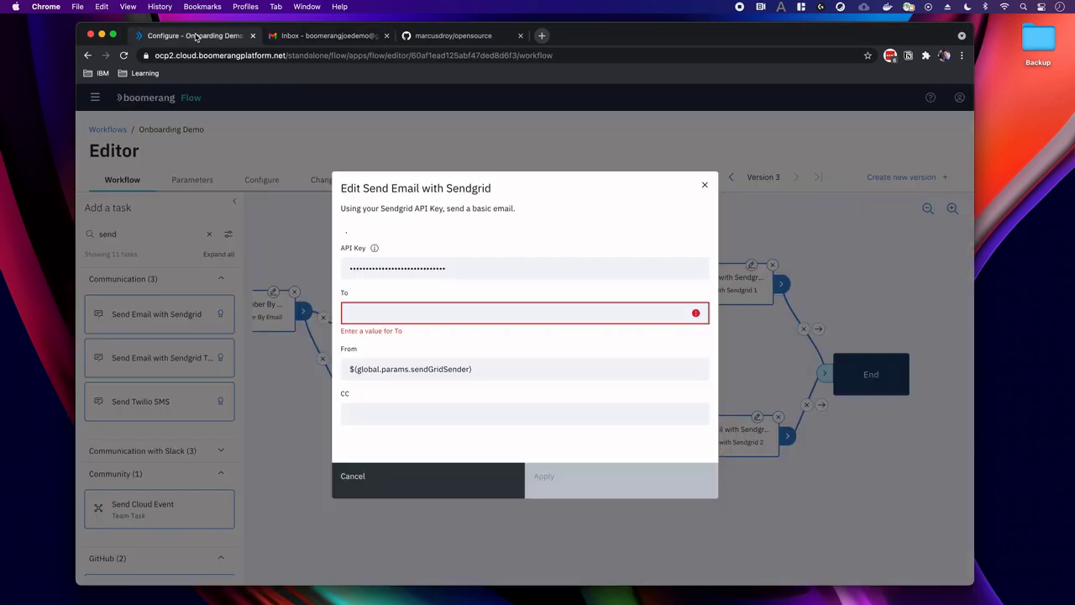
{"action": "left_click", "coordinate": [400, 310]}
{"action": "key", "text": "super+v"}
{"action": "key", "text": "super+z"}
Copy the account e-mail address from Gmail and paste it into the email task's To field.
{"action": "left_click", "coordinate": [323, 35]}
{"action": "left_click", "coordinate": [954, 101]}
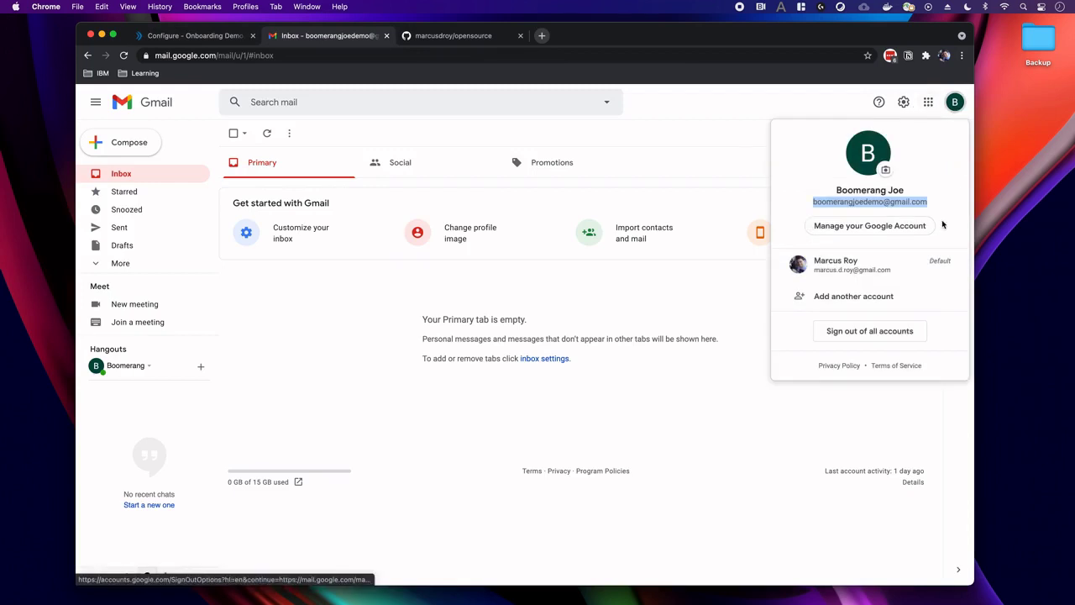
{"action": "right_click", "coordinate": [903, 206]}
{"action": "left_click", "coordinate": [818, 234]}
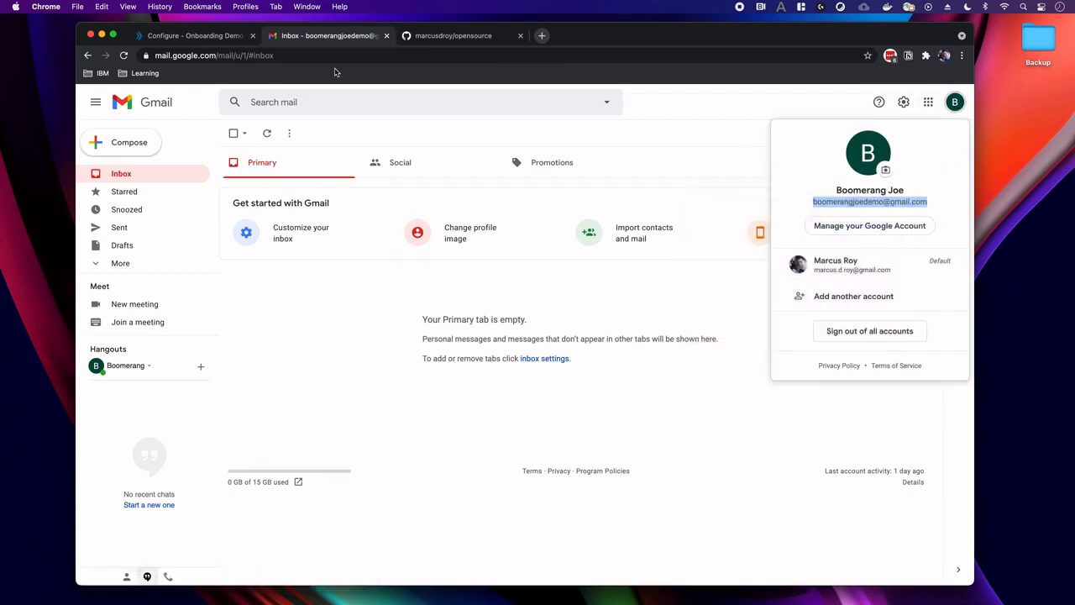
{"action": "left_click", "coordinate": [231, 39]}
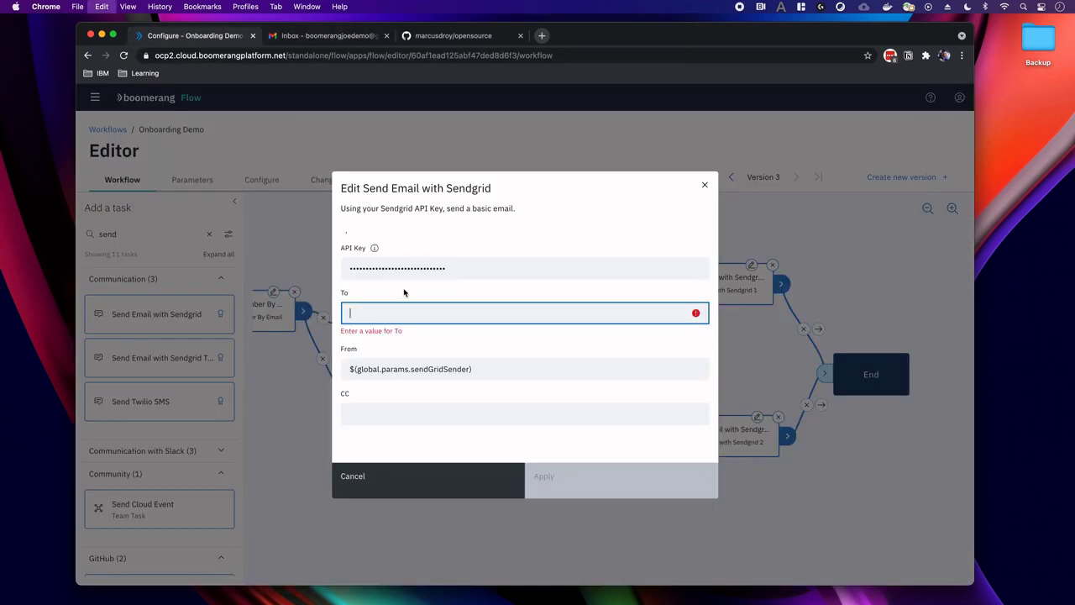
{"action": "key", "text": "super+v"}
Set the email Subject to 'Welcome to the community'.
{"action": "scroll", "coordinate": [418, 347], "scroll_direction": "down", "scroll_amount": 3}
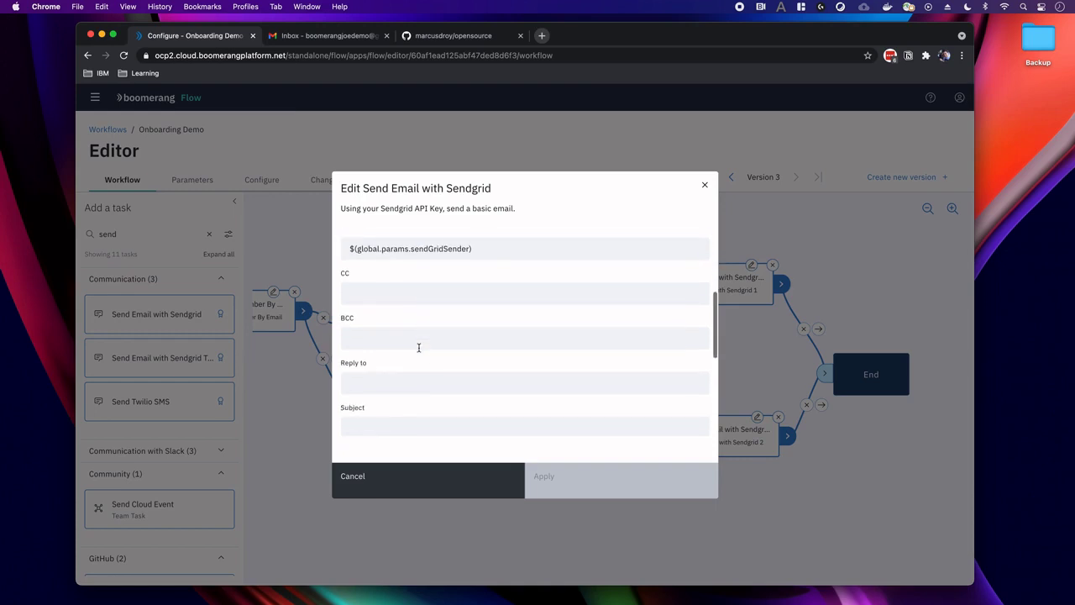
{"action": "scroll", "coordinate": [383, 377], "scroll_direction": "down", "scroll_amount": 3}
{"action": "left_click", "coordinate": [354, 327]}
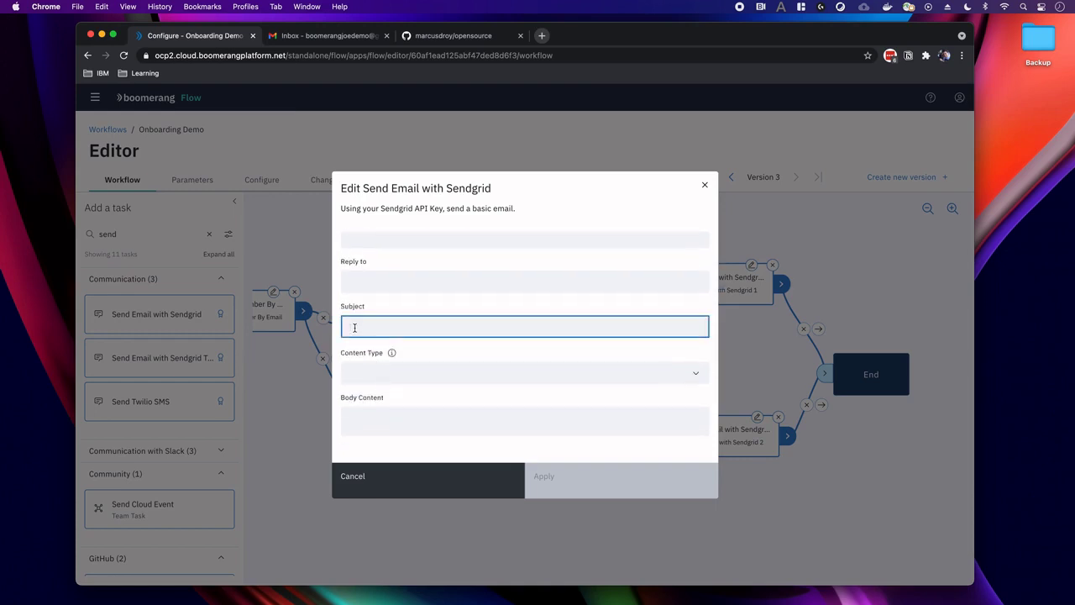
{"action": "type", "text": "$(p"}
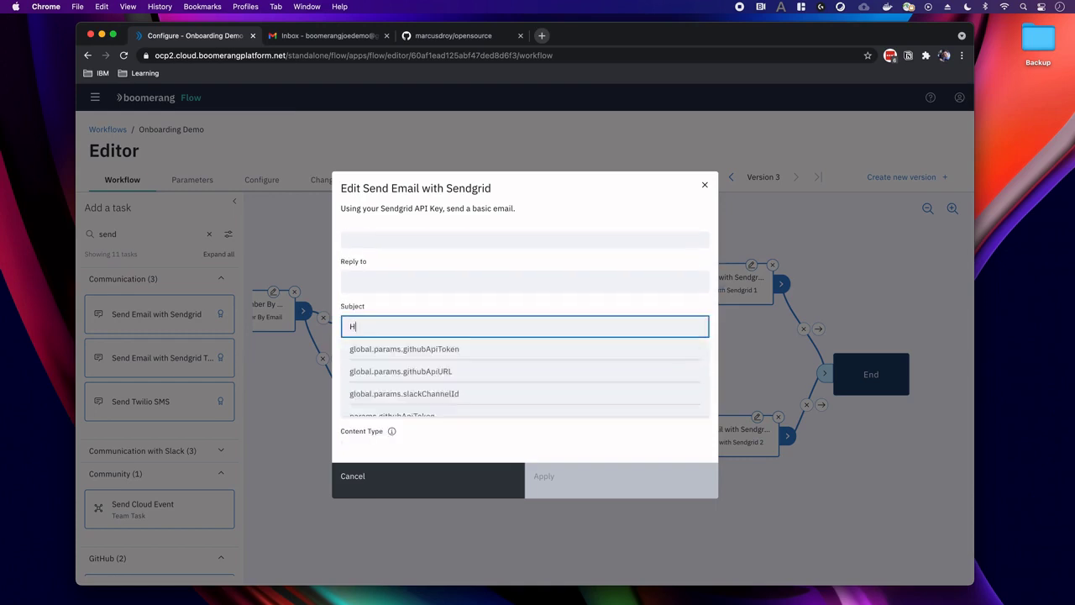
{"action": "key", "text": "BackSpace"}
{"action": "key", "text": "BackSpace"}
{"action": "key", "text": "BackSpace"}
{"action": "type", "text": "Welcome to the com"}
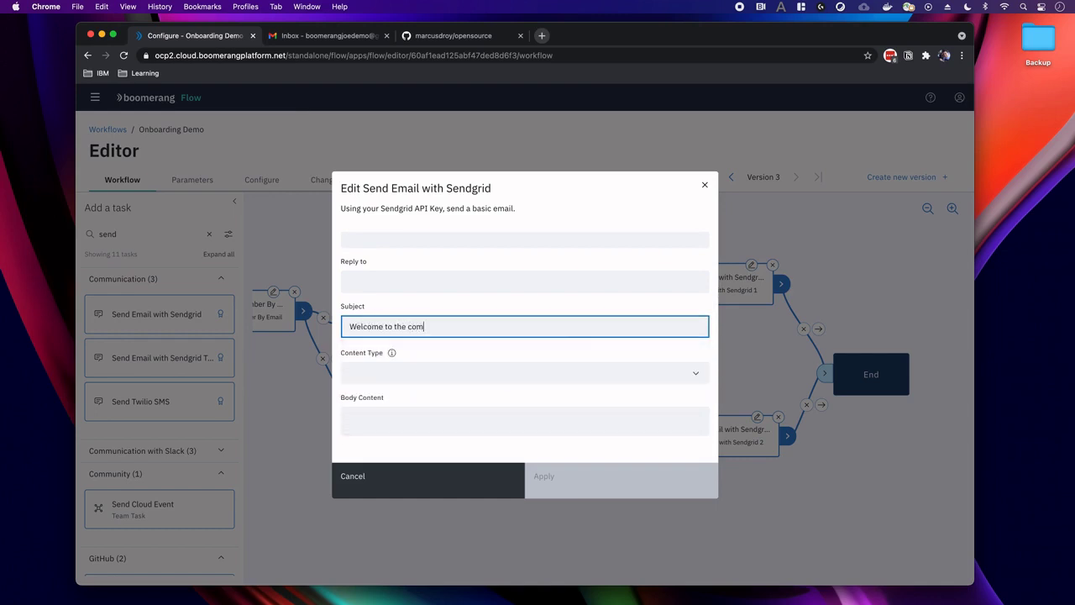
{"action": "type", "text": "munity"}
Write the body 'Hi Maintainer, Welcome to the community.' and confirm it.
{"action": "left_click", "coordinate": [364, 415]}
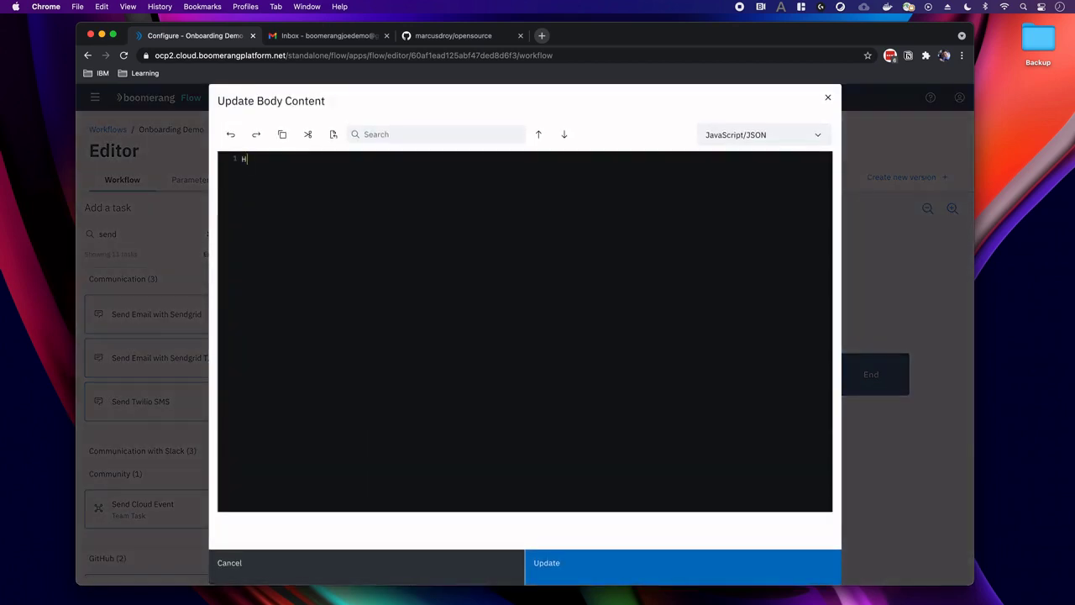
{"action": "type", "text": "Maintainer,"}
{"action": "key", "text": "Return"}
{"action": "key", "text": "Return"}
{"action": "type", "text": "Welco"}
{"action": "key", "text": "BackSpace"}
{"action": "key", "text": "BackSpace"}
{"action": "key", "text": "BackSpace"}
{"action": "type", "text": "lcome to "}
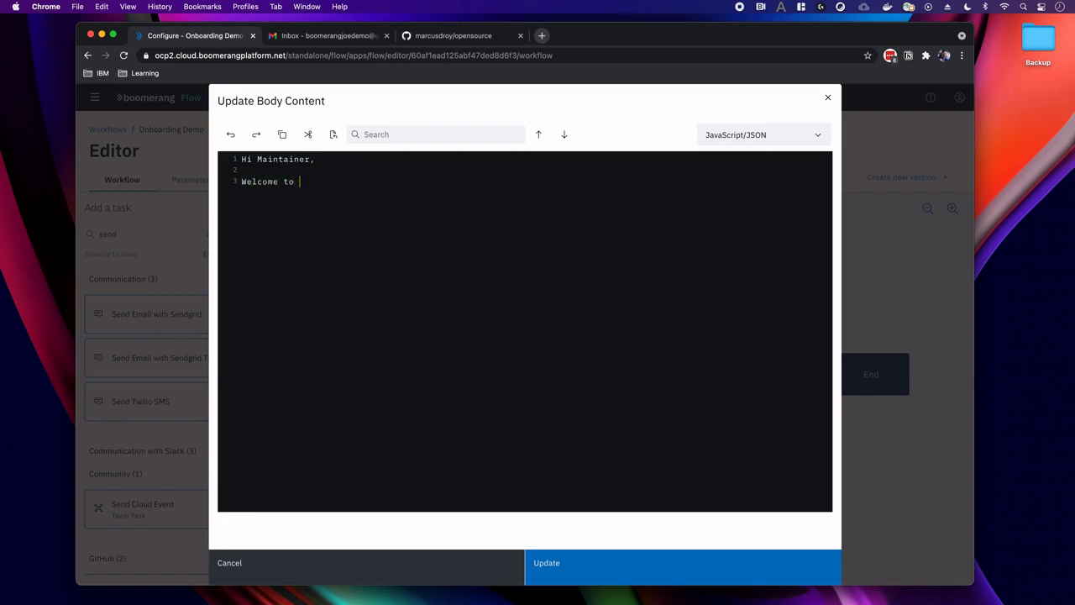
{"action": "type", "text": "the community."}
{"action": "left_click", "coordinate": [559, 569]}
Set Content Type to Text and apply the first email task's settings.
{"action": "left_click", "coordinate": [404, 362]}
{"action": "left_click", "coordinate": [400, 385]}
{"action": "scroll", "coordinate": [399, 385], "scroll_direction": "down", "scroll_amount": 1}
{"action": "scroll", "coordinate": [400, 385], "scroll_direction": "down", "scroll_amount": 3}
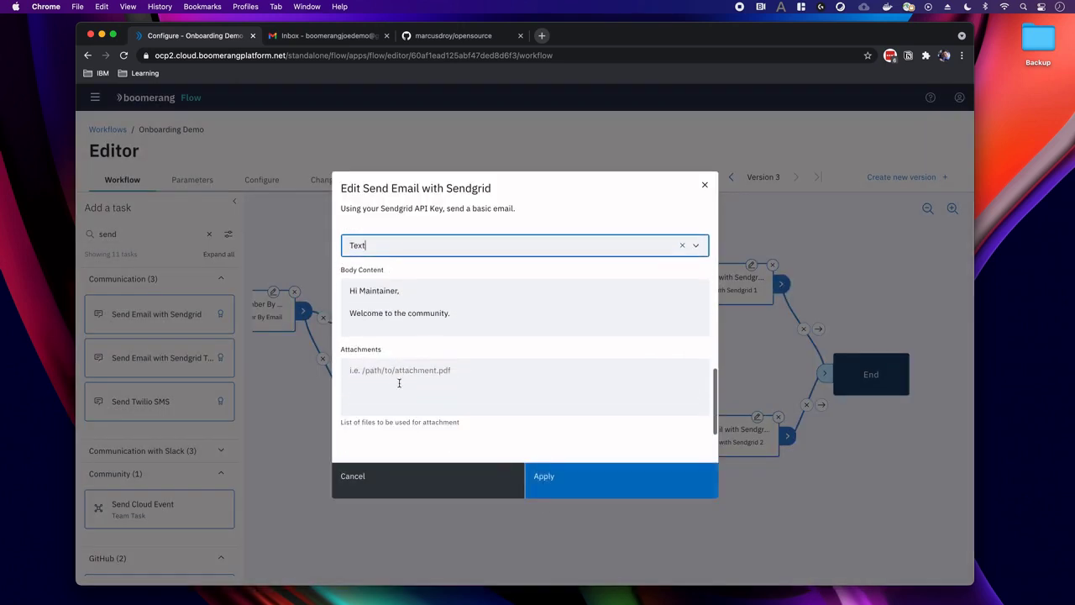
{"action": "left_click", "coordinate": [594, 492]}
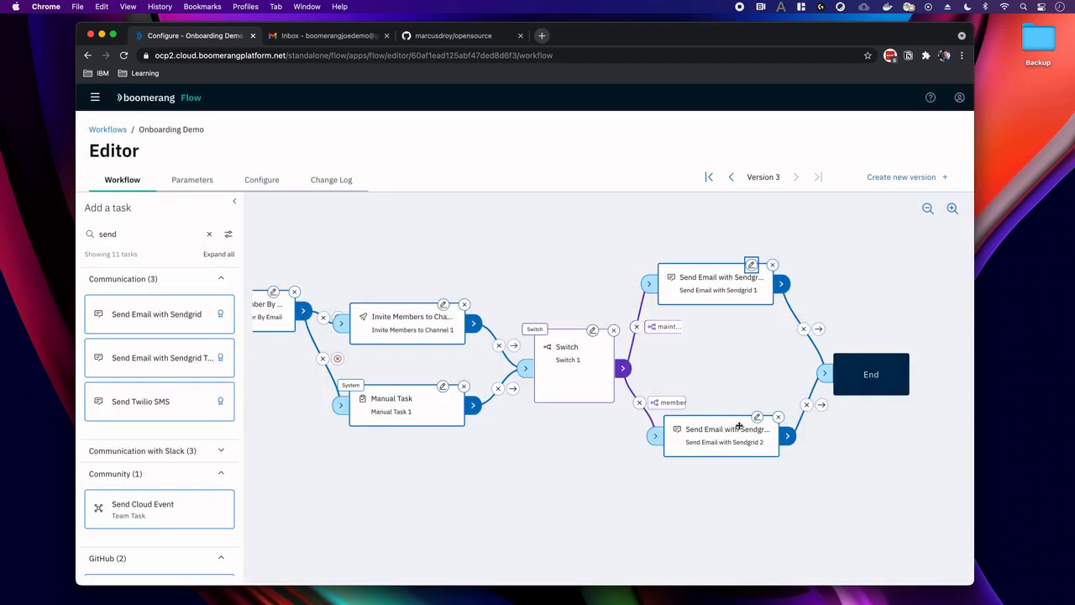
Set the API Key of Send Email with Sendgrid 2 to the global sendGridToken parameter.
{"action": "left_click", "coordinate": [759, 417]}
{"action": "left_click", "coordinate": [403, 336]}
{"action": "type", "text": "$(par"}
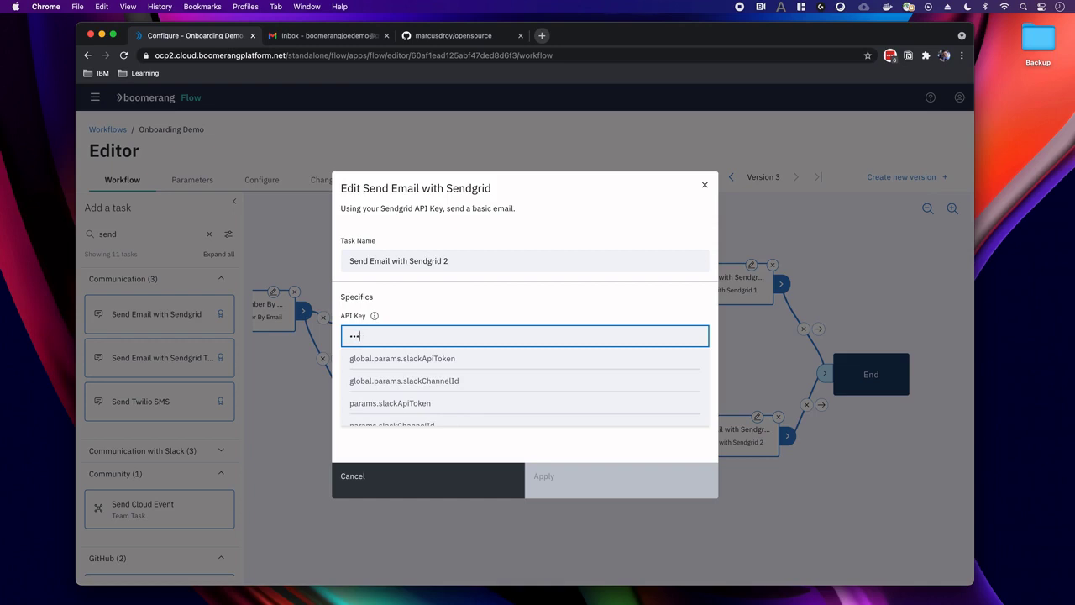
{"action": "key", "text": "BackSpace"}
{"action": "key", "text": "BackSpace"}
{"action": "key", "text": "BackSpace"}
{"action": "type", "text": "$(se"}
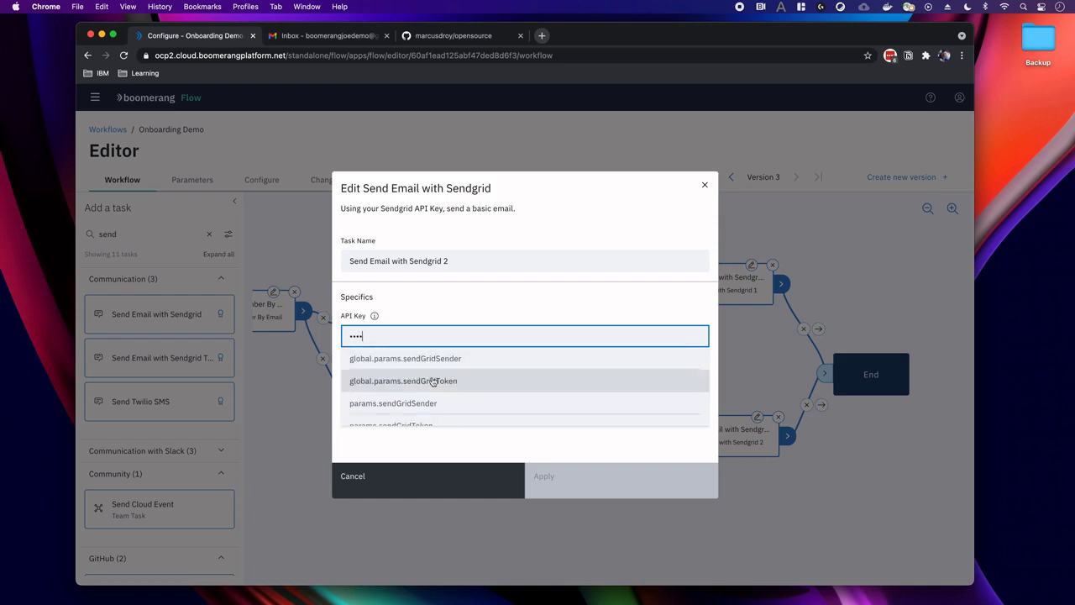
{"action": "left_click", "coordinate": [433, 380]}
Fill To with the demo inbox address and set From to sendGridSender.
{"action": "left_click", "coordinate": [403, 380]}
{"action": "left_click", "coordinate": [377, 428]}
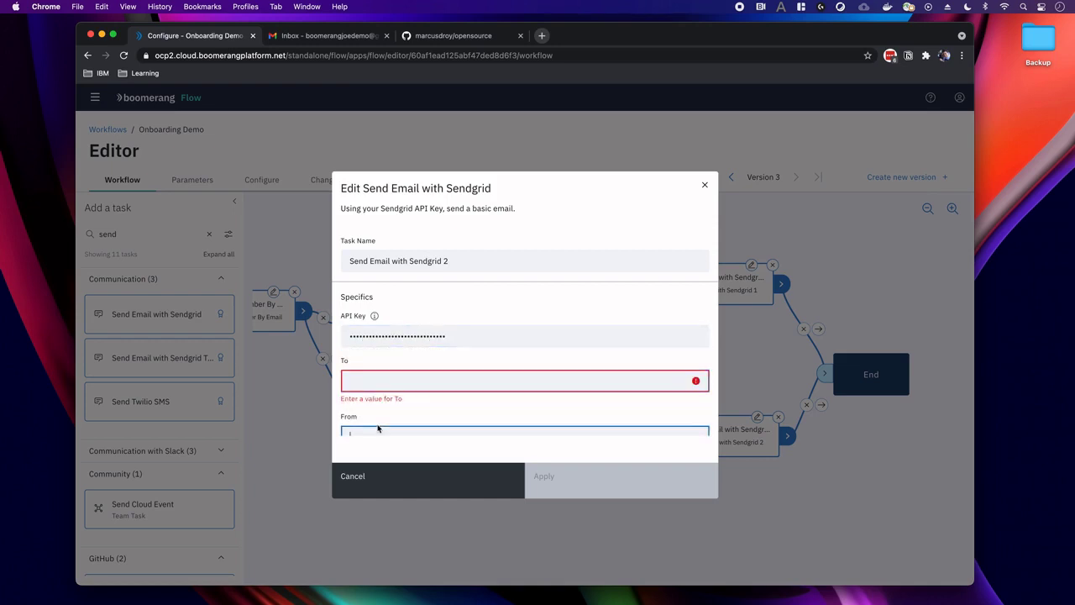
{"action": "type", "text": "send"}
{"action": "left_click", "coordinate": [358, 379]}
{"action": "key", "text": "super+v"}
{"action": "left_click", "coordinate": [414, 415]}
{"action": "double_click", "coordinate": [410, 419]}
{"action": "type", "text": "send"}
{"action": "key", "text": "BackSpace"}
{"action": "key", "text": "BackSpace"}
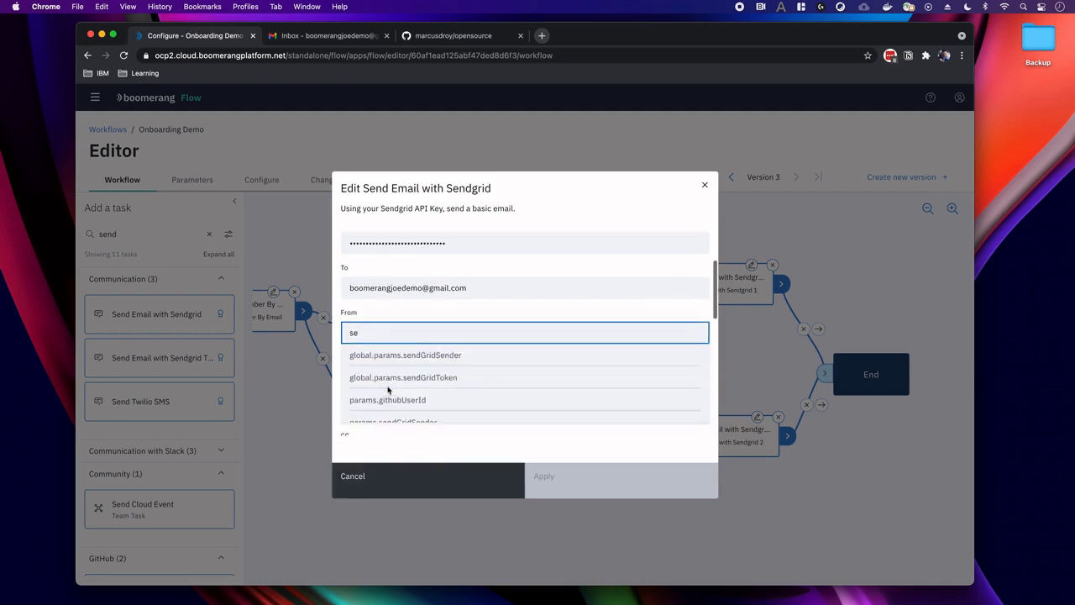
{"action": "left_click", "coordinate": [418, 355]}
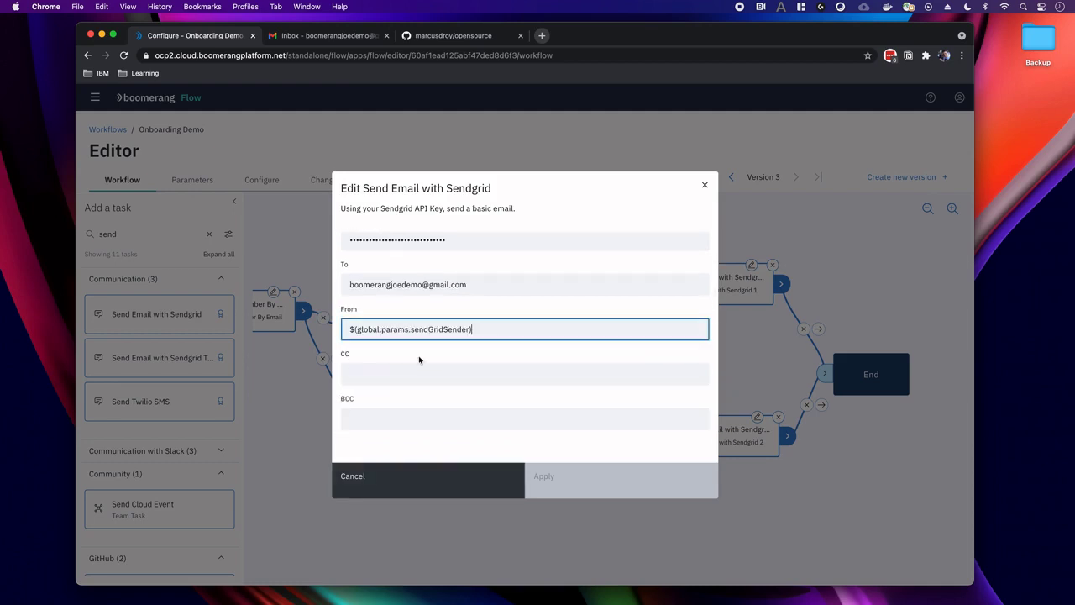
Set the subject to 'Welcome to the community' and the content type to Text.
{"action": "scroll", "coordinate": [416, 360], "scroll_direction": "down", "scroll_amount": 2}
{"action": "left_click", "coordinate": [383, 396]}
{"action": "type", "text": "Welcome "}
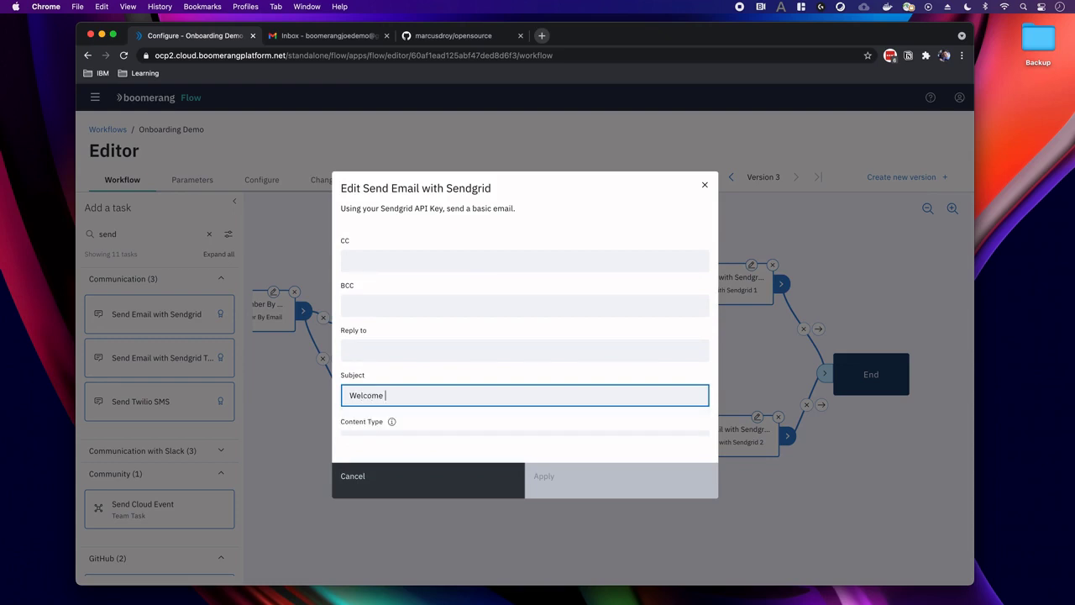
{"action": "type", "text": "to the community"}
{"action": "scroll", "coordinate": [395, 396], "scroll_direction": "down", "scroll_amount": 3}
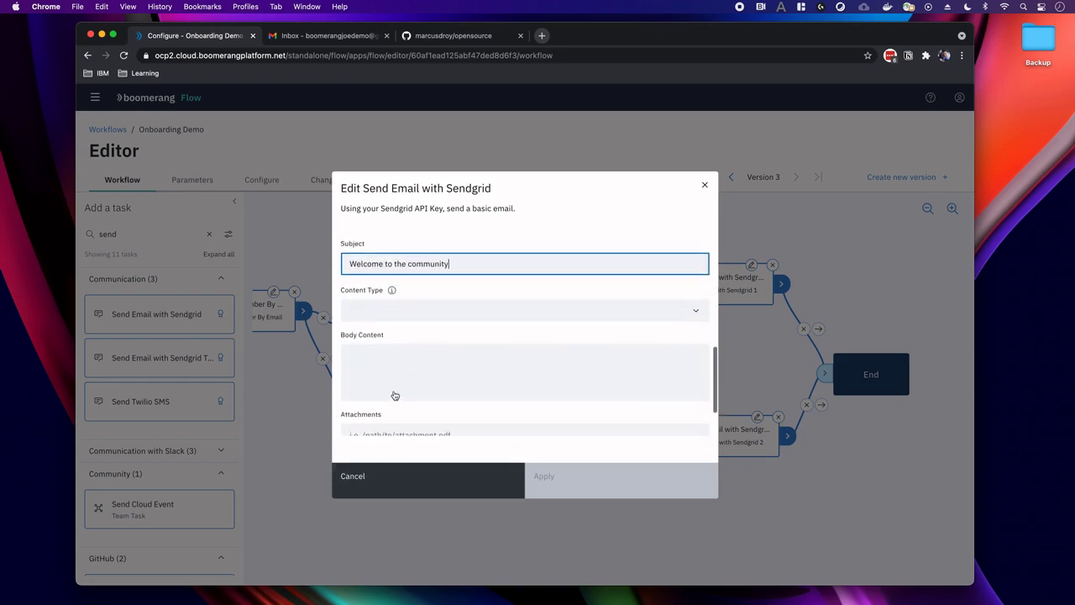
{"action": "left_click", "coordinate": [362, 309]}
{"action": "left_click", "coordinate": [364, 336]}
Write the body 'Hi Friend, Welcome to the community.' and apply the email task settings.
{"action": "left_click", "coordinate": [363, 364]}
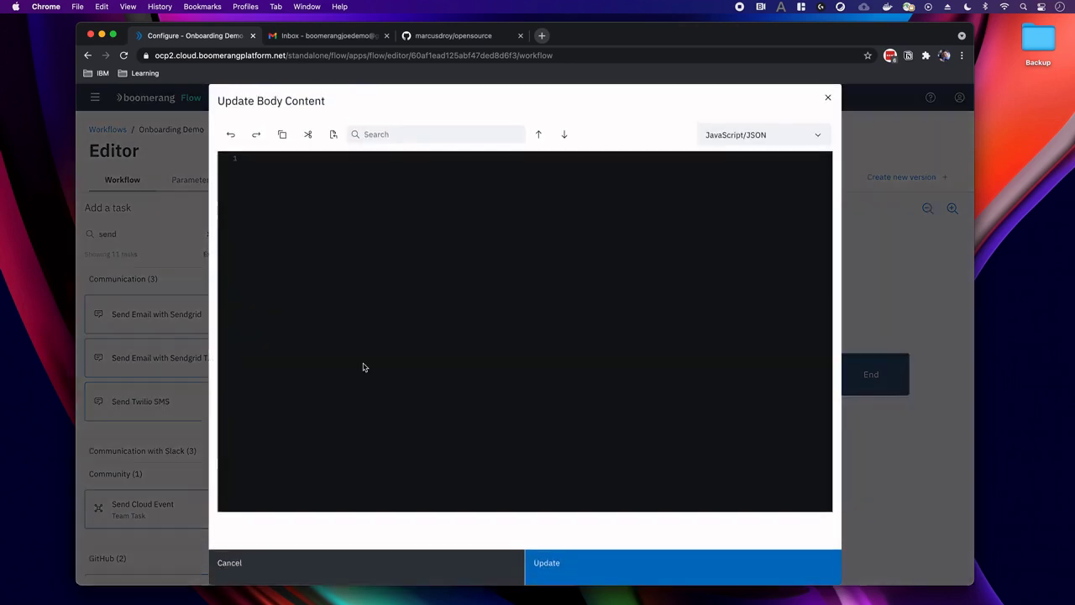
{"action": "type", "text": "Hi Friend,"}
{"action": "key", "text": "Return"}
{"action": "key", "text": "Return"}
{"action": "type", "text": "WElco"}
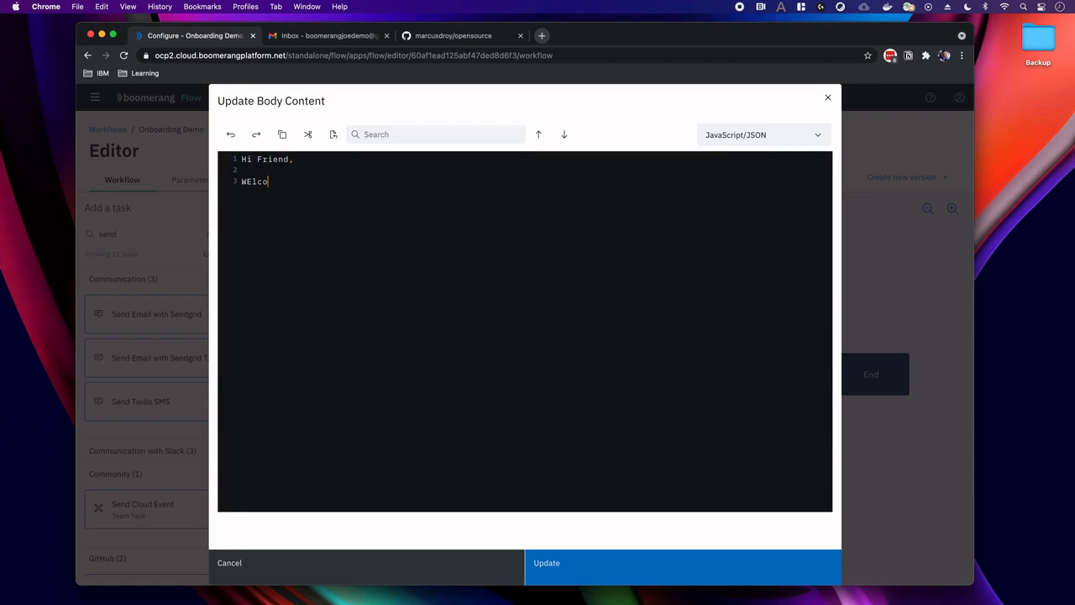
{"action": "key", "text": "BackSpace"}
{"action": "key", "text": "BackSpace"}
{"action": "key", "text": "BackSpace"}
{"action": "type", "text": "elcome to the community."}
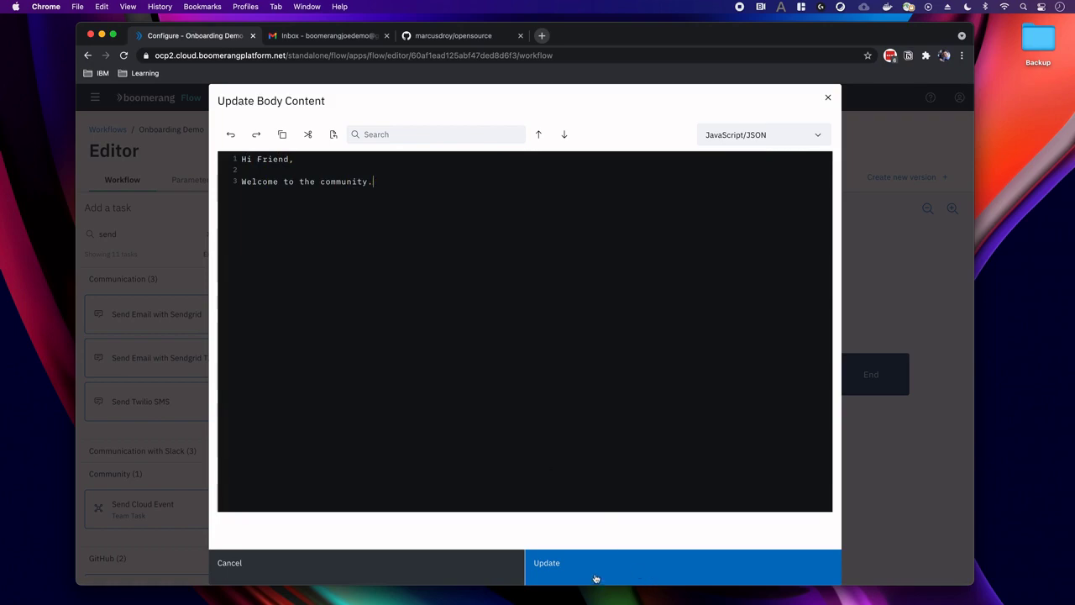
{"action": "left_click", "coordinate": [595, 579]}
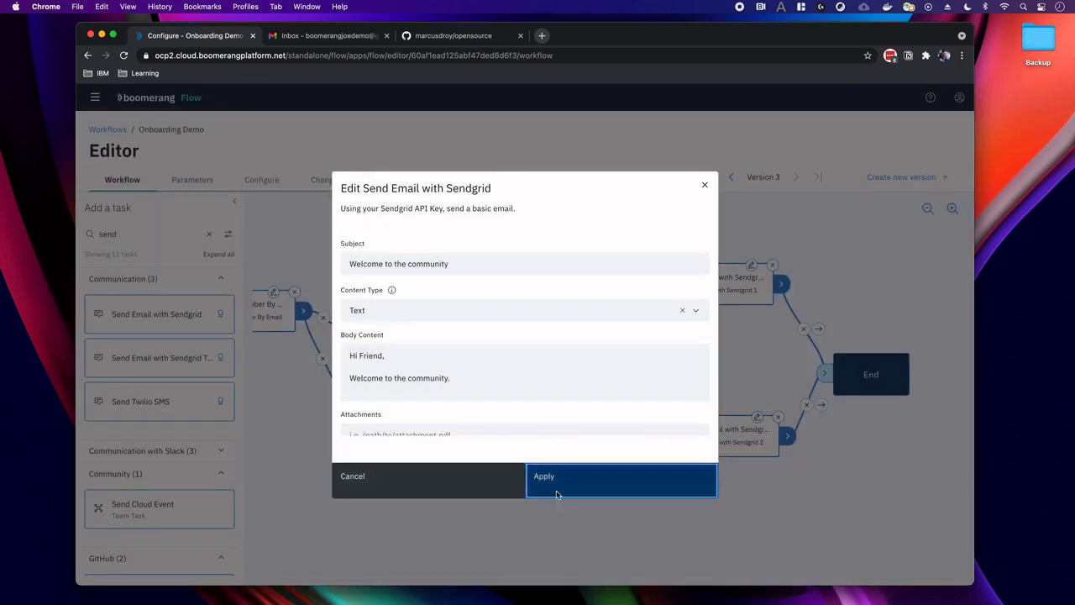
{"action": "left_click", "coordinate": [557, 492]}
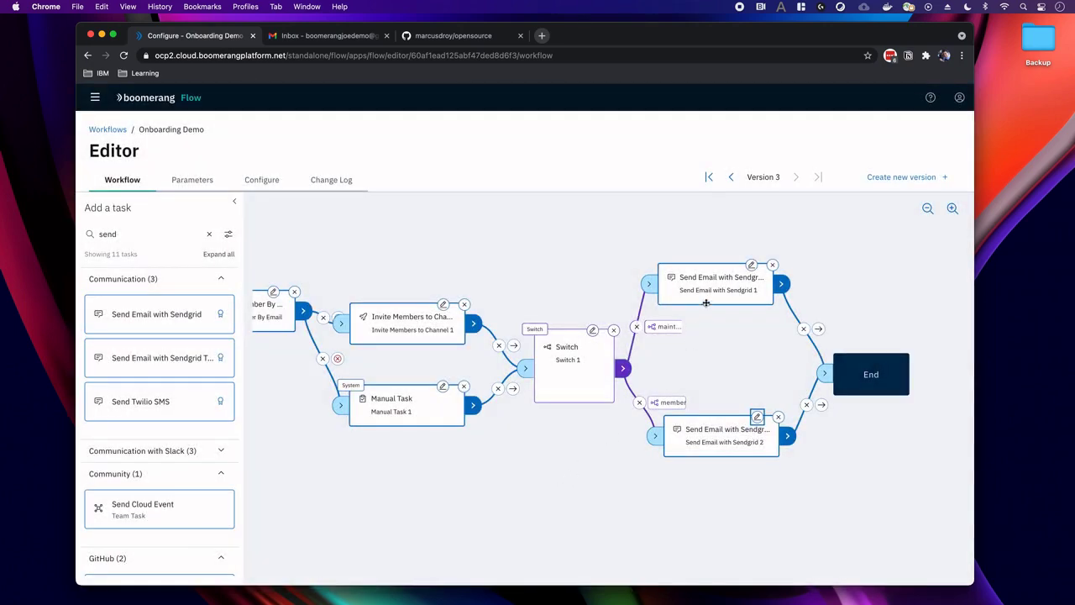
Save Onboarding Demo as Version 4 with the comment 'demo of switches'.
{"action": "left_click_drag", "start_coordinate": [705, 304], "coordinate": [708, 301]}
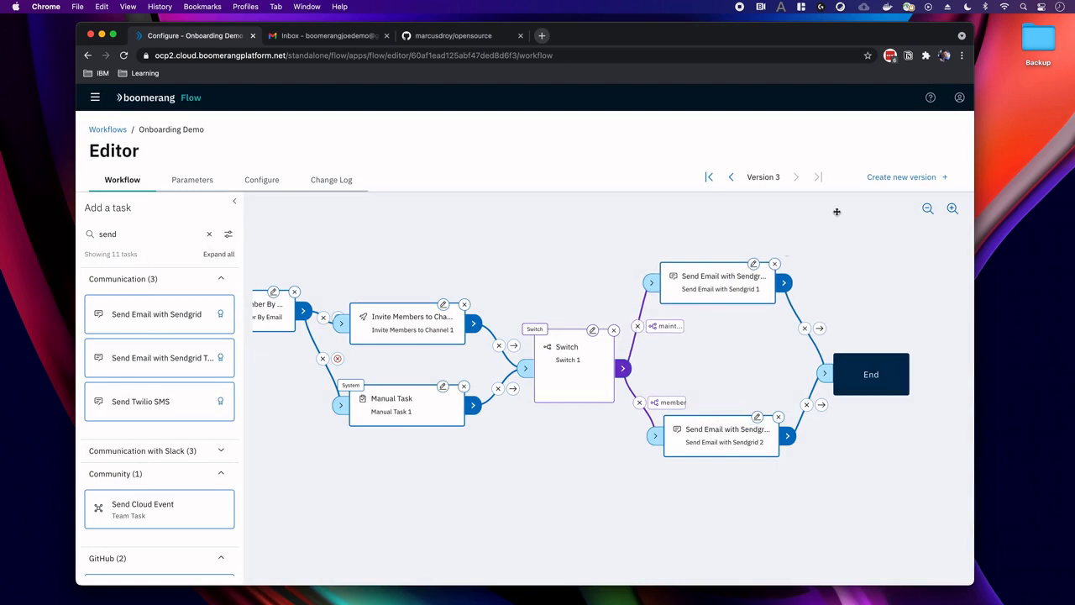
{"action": "left_click", "coordinate": [901, 177]}
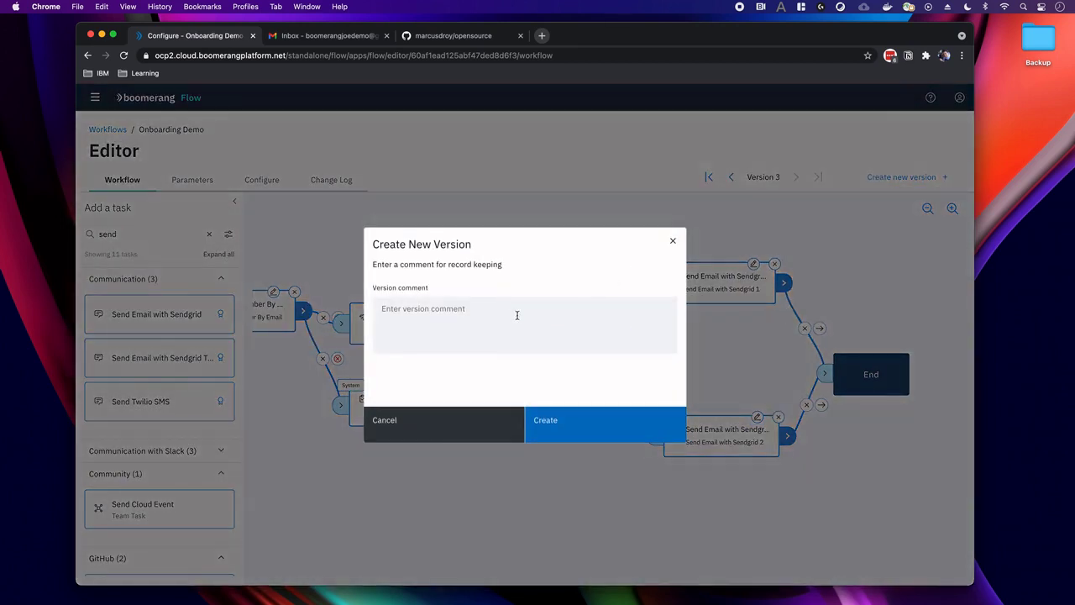
{"action": "left_click", "coordinate": [516, 316]}
{"action": "type", "text": "demo of switches"}
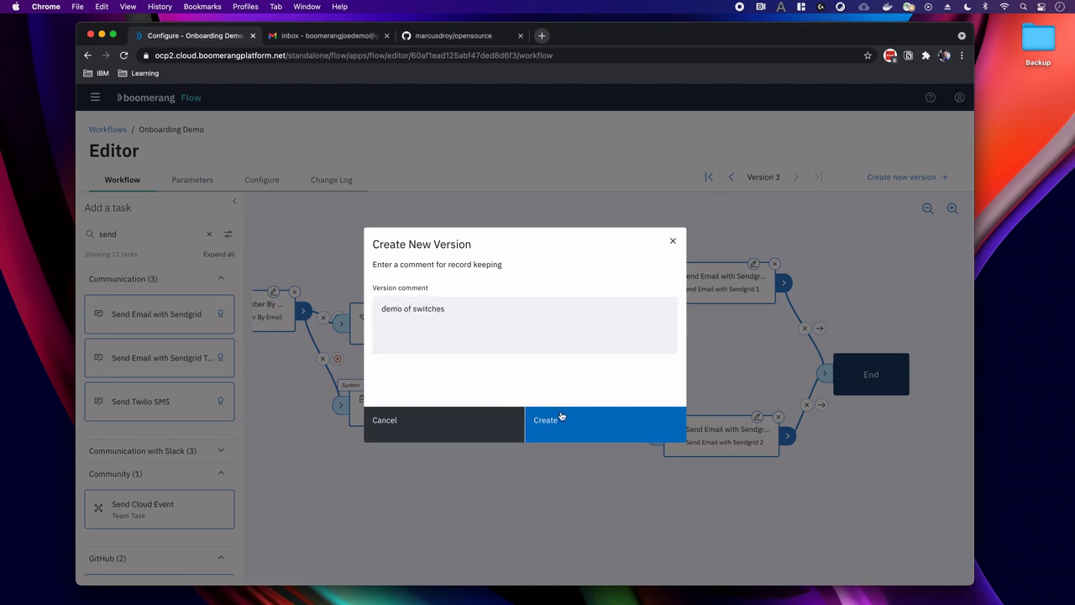
{"action": "left_click", "coordinate": [560, 418]}
Return to the Workflows list.
{"action": "right_click", "coordinate": [226, 146]}
{"action": "left_click", "coordinate": [108, 129]}
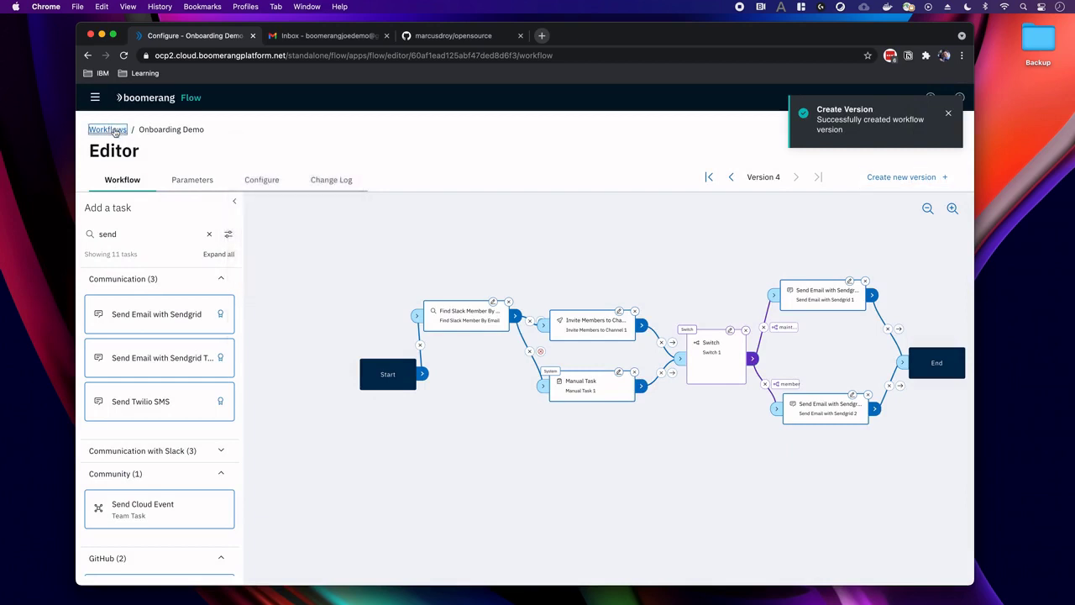
{"action": "left_click", "coordinate": [108, 129]}
Prepare an Onboarding Demo run with Role changed from member to maintainer.
{"action": "left_click", "coordinate": [520, 317]}
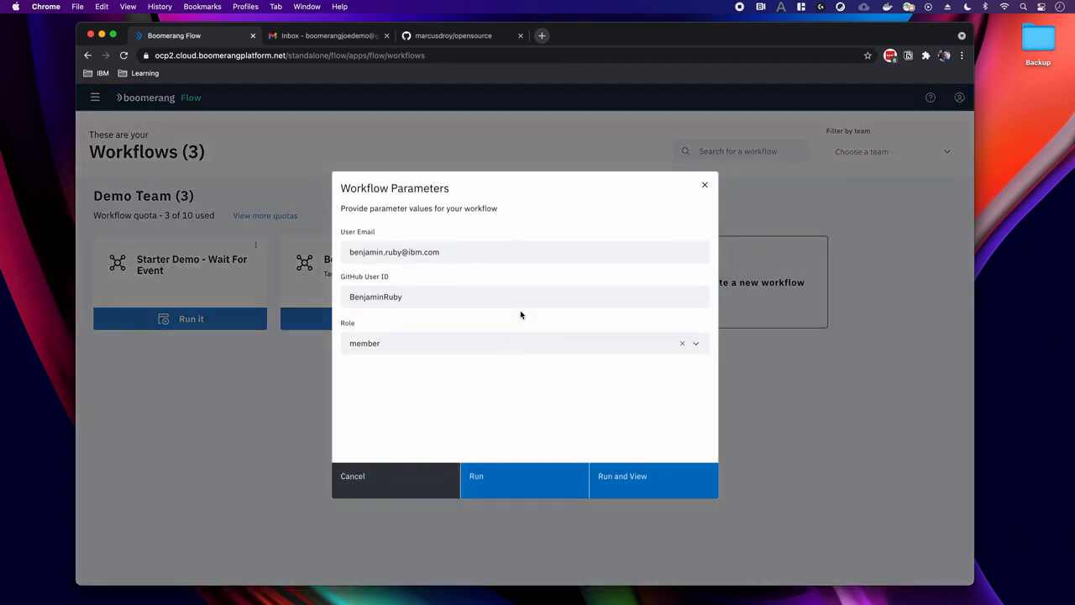
{"action": "left_click", "coordinate": [421, 344]}
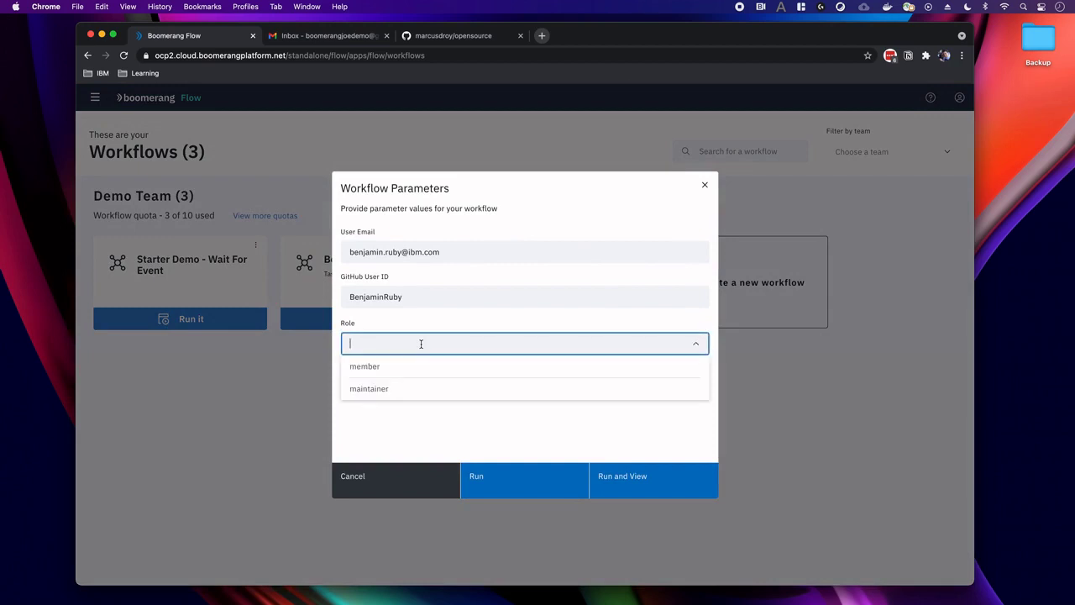
{"action": "left_click", "coordinate": [401, 390]}
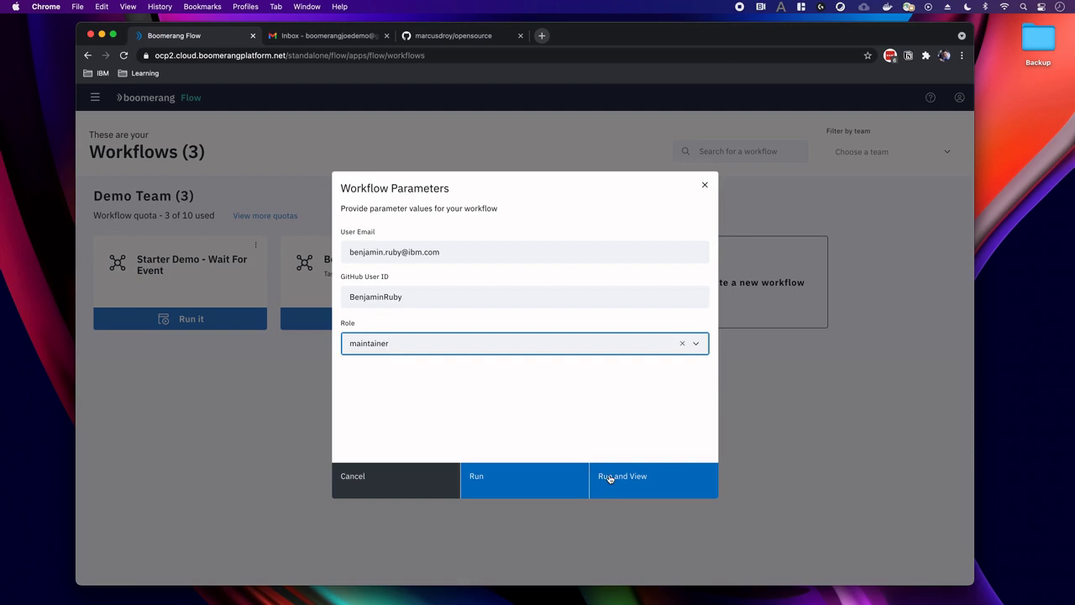
Start the maintainer run and mark waiting Manual Task 1 as completed successfully.
{"action": "left_click", "coordinate": [611, 477]}
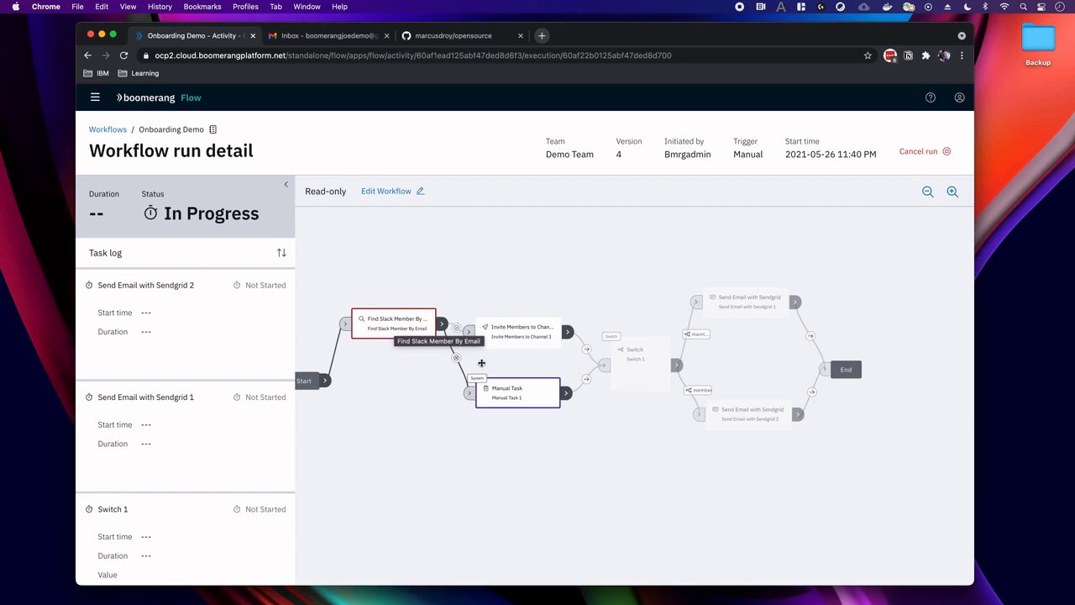
{"action": "left_click_drag", "start_coordinate": [480, 356], "coordinate": [426, 351]}
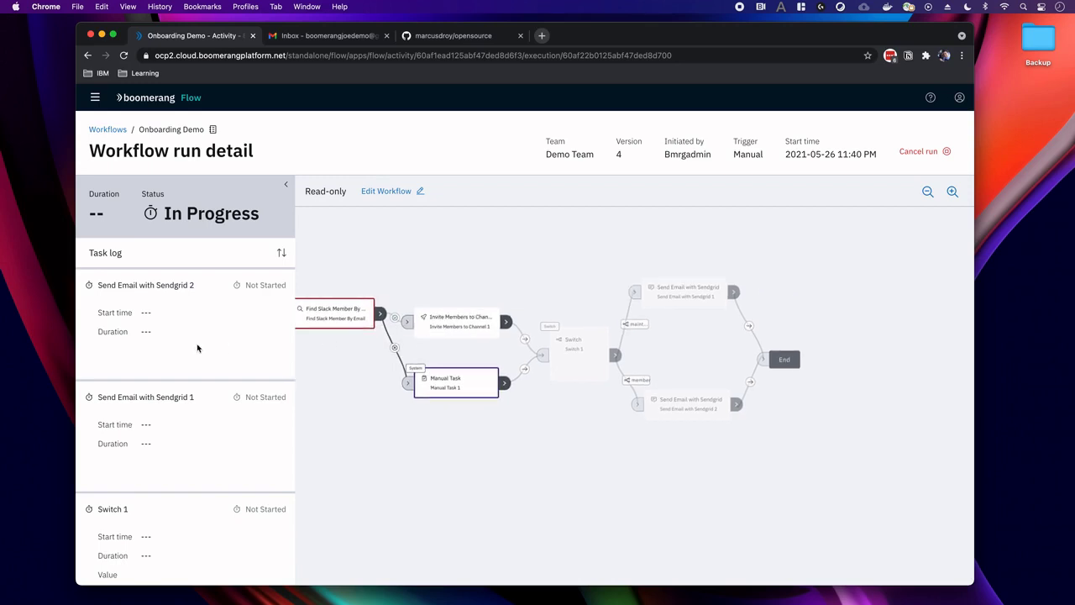
{"action": "scroll", "coordinate": [199, 344], "scroll_direction": "down", "scroll_amount": 5}
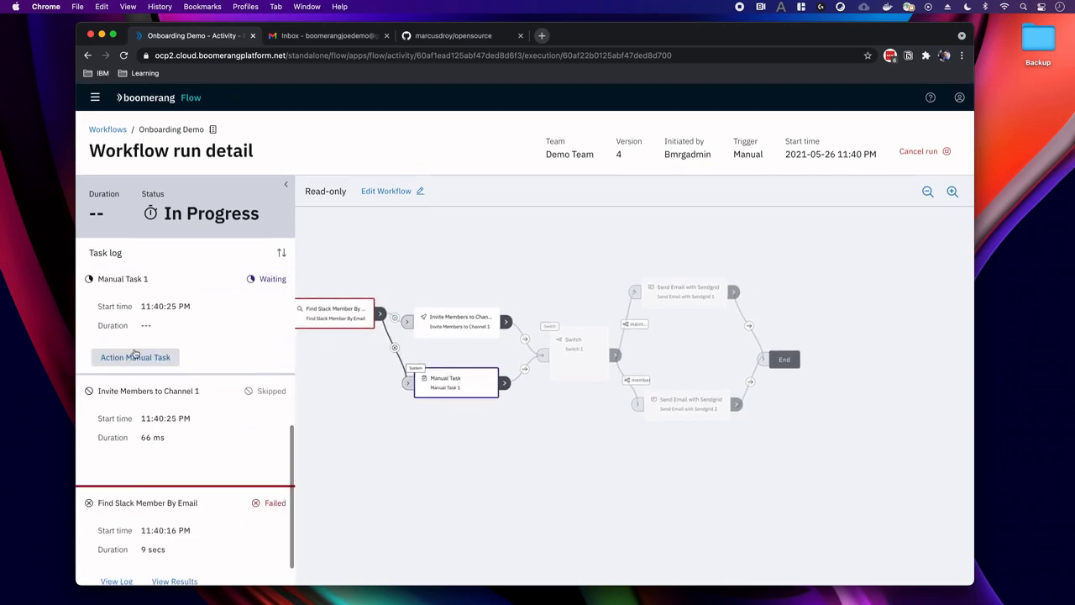
{"action": "left_click", "coordinate": [137, 357]}
{"action": "left_click", "coordinate": [635, 502]}
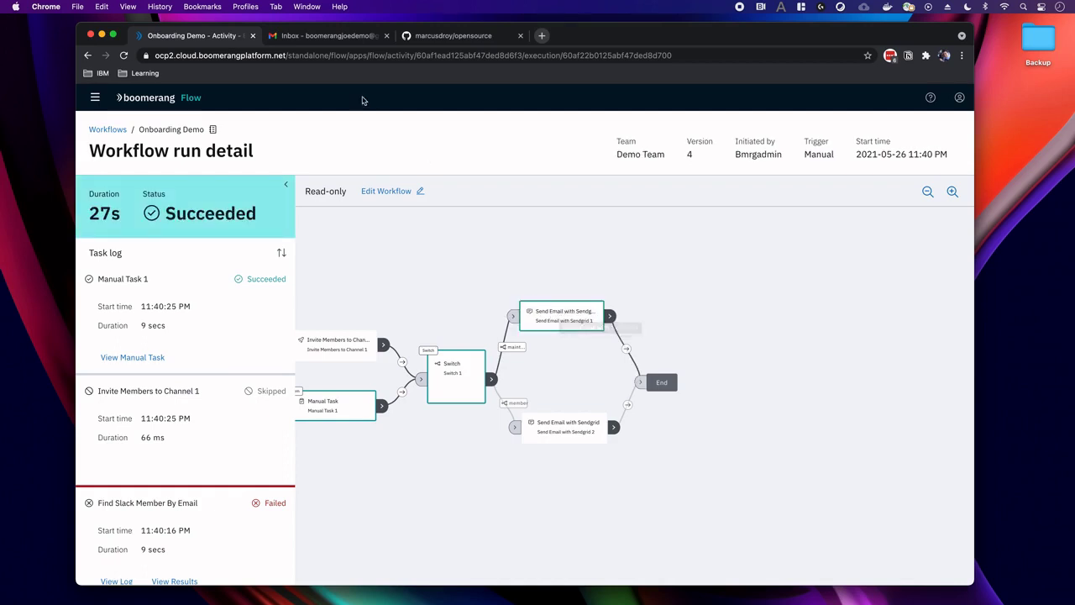
In Gmail, open the 'Welcome to the community' email greeting Hi Maintainer.
{"action": "left_click", "coordinate": [305, 44]}
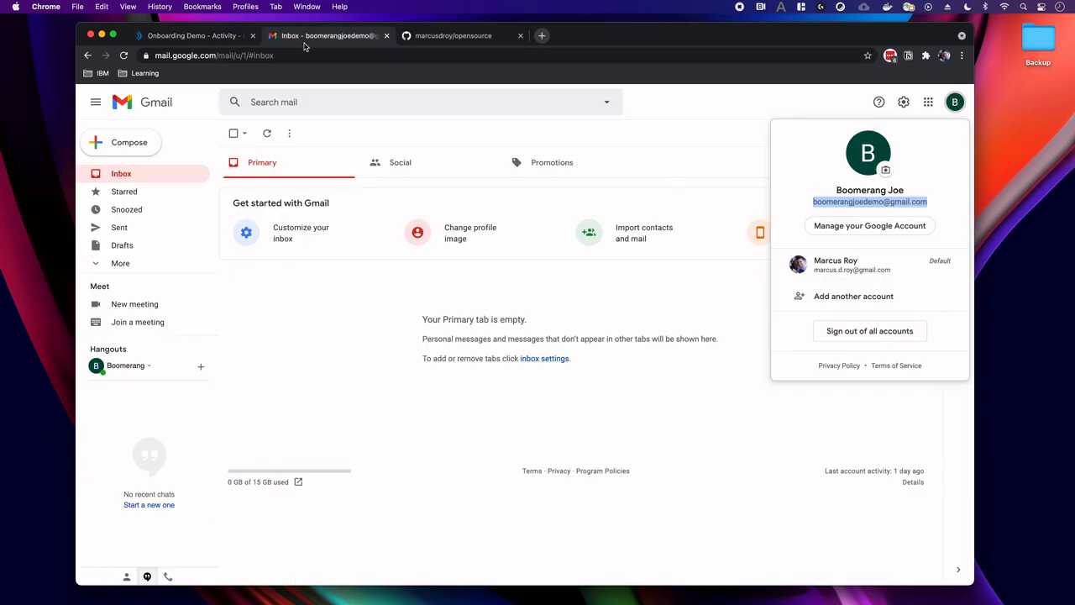
{"action": "left_click", "coordinate": [116, 171]}
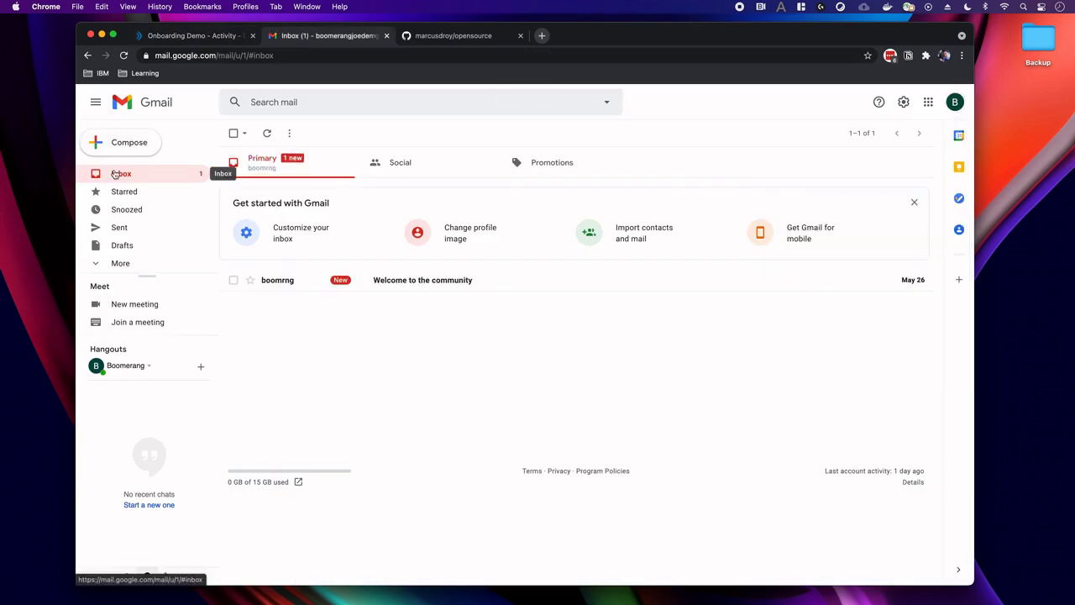
{"action": "left_click", "coordinate": [379, 282]}
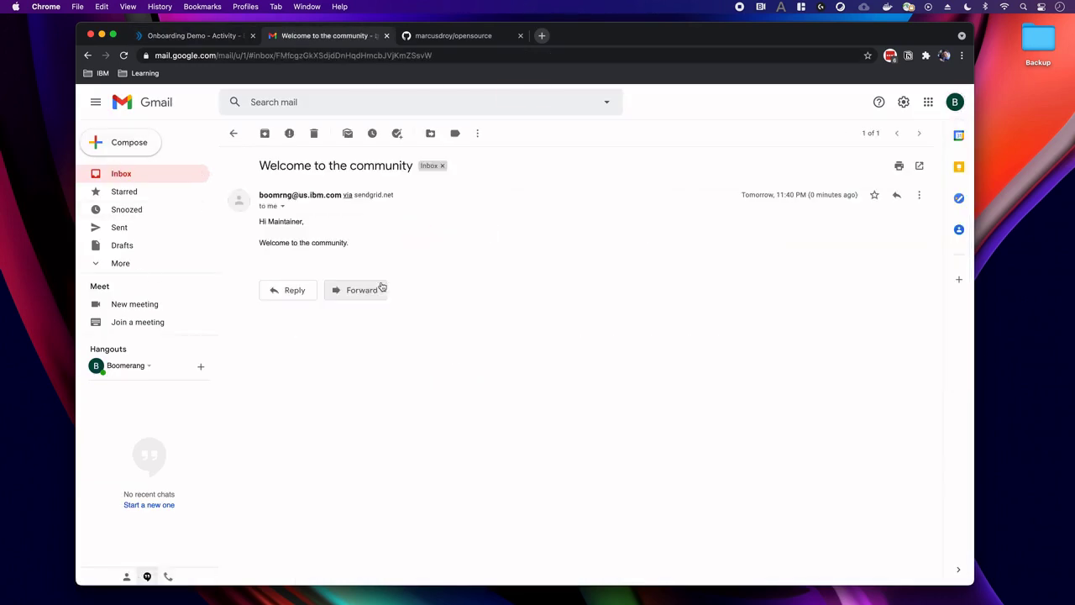
Go back to the run page, then to the Workflows list showing Demo Team's three workflows.
{"action": "left_click", "coordinate": [196, 46]}
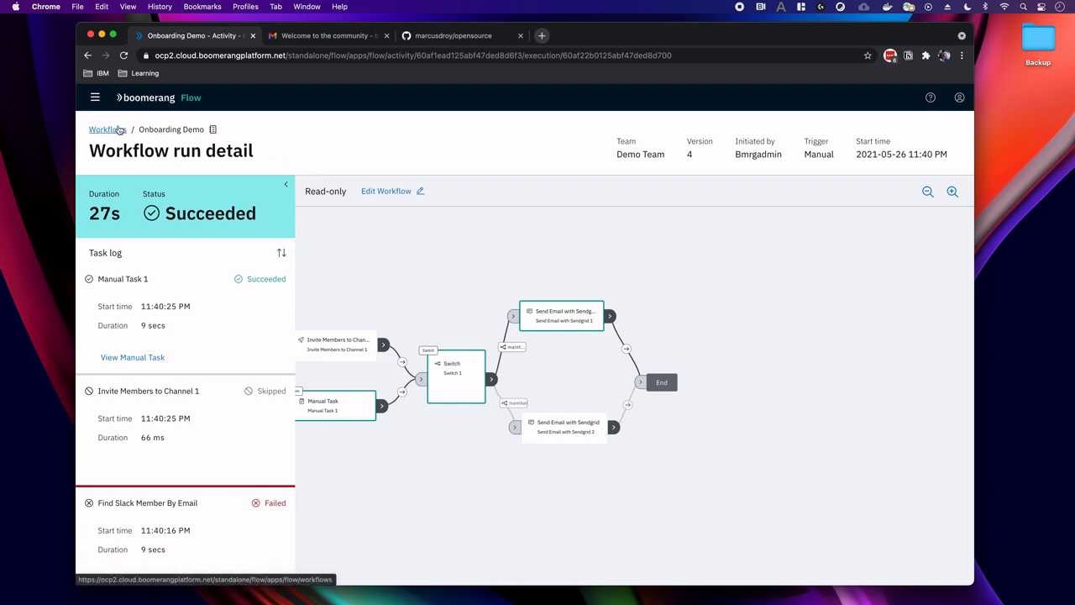
{"action": "left_click", "coordinate": [118, 129]}
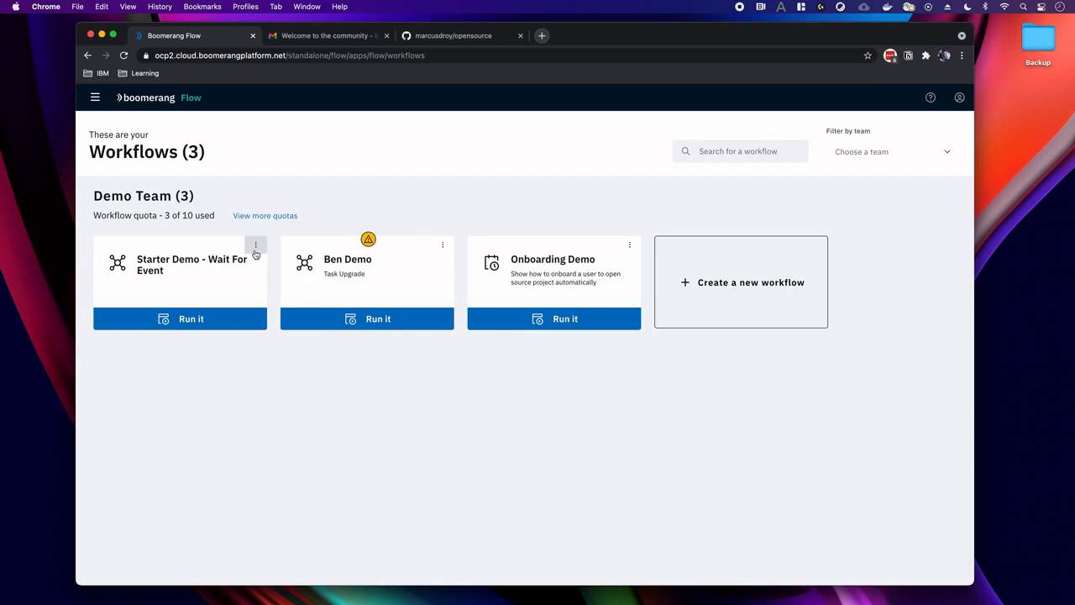
{"action": "left_click", "coordinate": [255, 245]}
{"action": "left_click", "coordinate": [245, 267]}
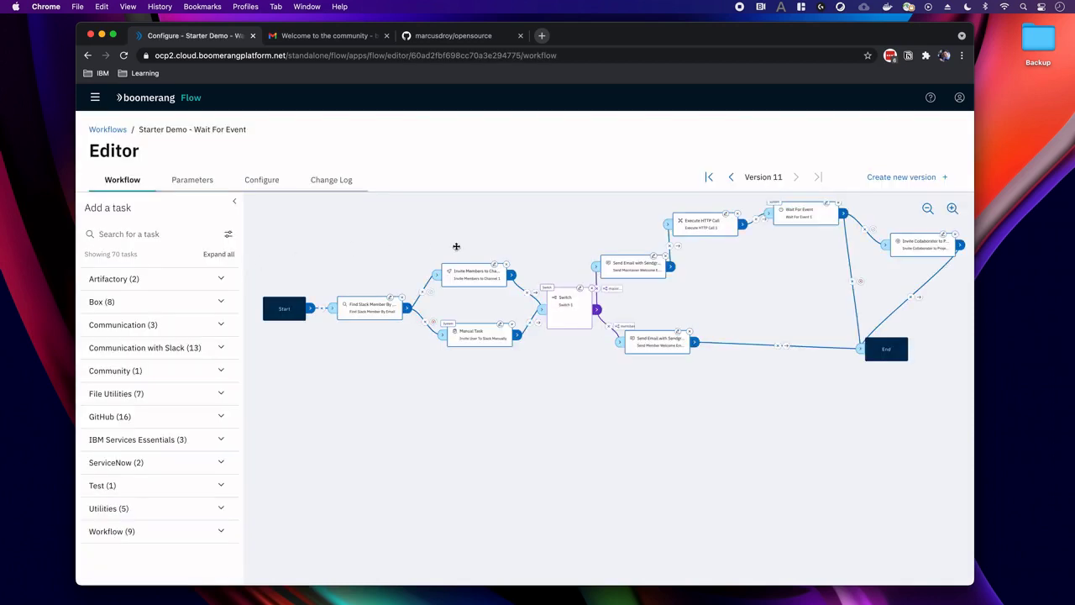
{"action": "left_click_drag", "start_coordinate": [456, 246], "coordinate": [437, 269]}
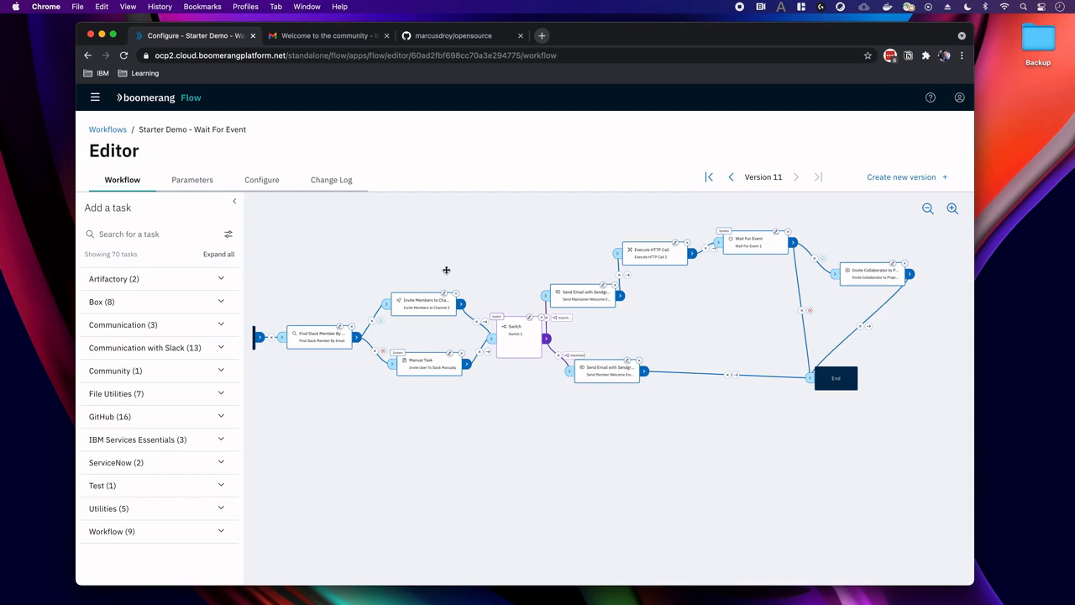
{"action": "left_click_drag", "start_coordinate": [446, 271], "coordinate": [436, 274]}
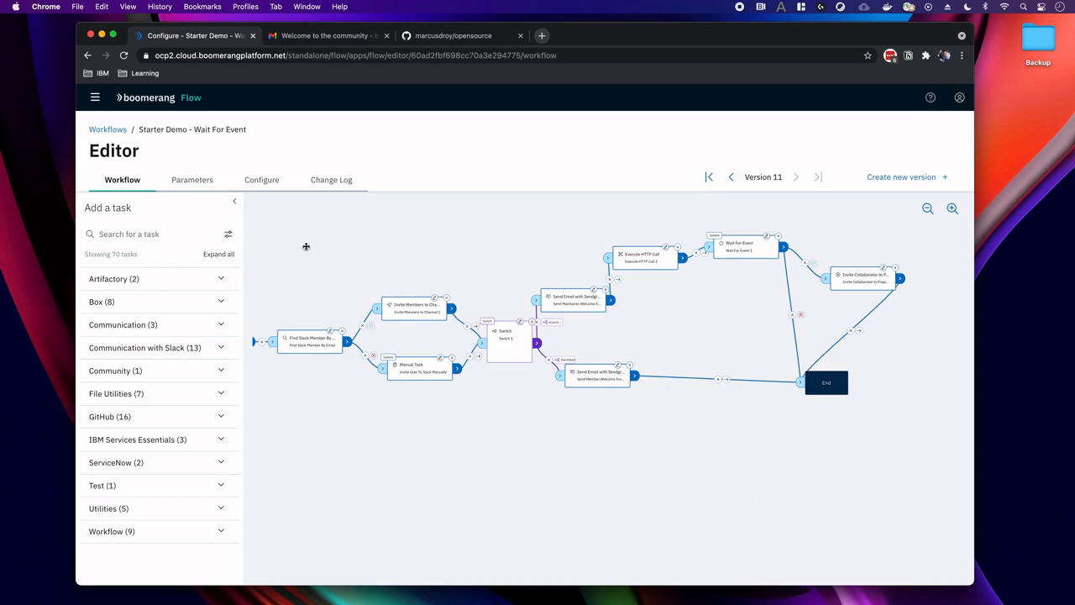
{"action": "right_click", "coordinate": [306, 246]}
Run Starter Demo - Wait For Event with role maintainer and view its progress.
{"action": "left_click", "coordinate": [312, 253]}
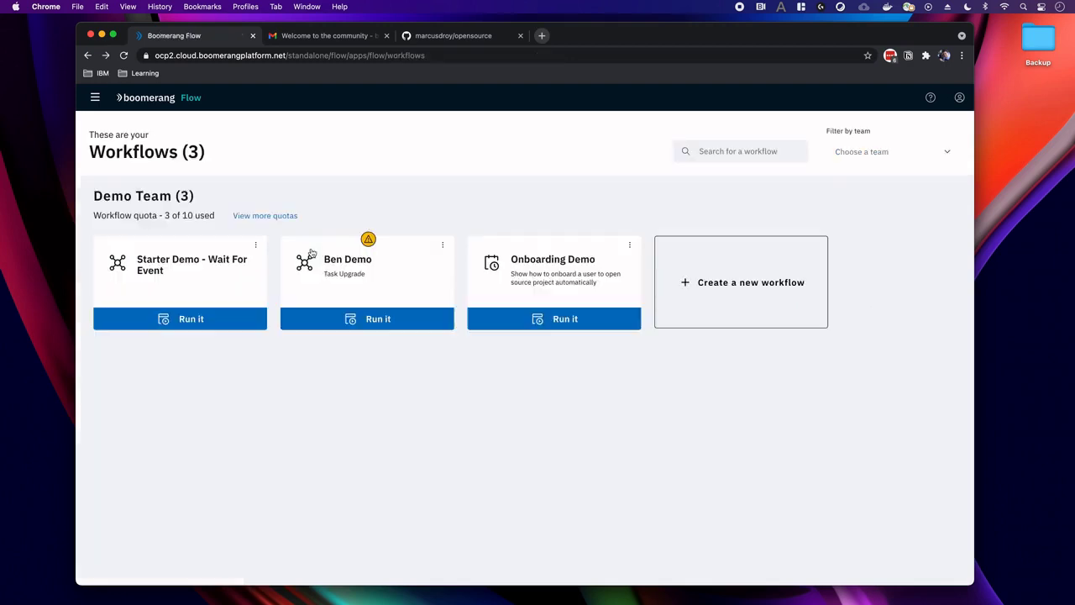
{"action": "left_click", "coordinate": [199, 318]}
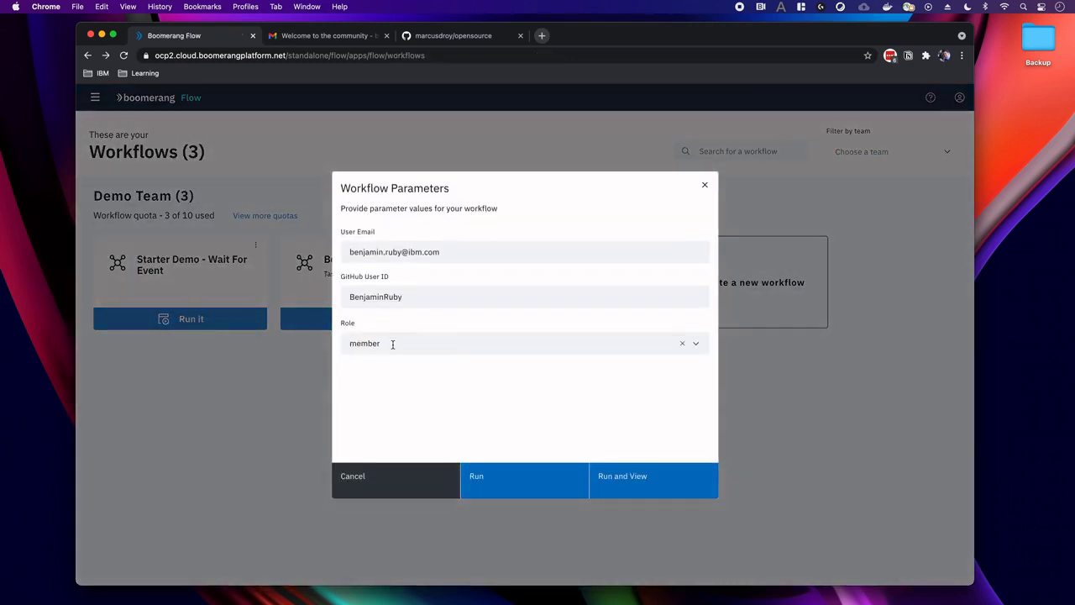
{"action": "left_click", "coordinate": [393, 344]}
{"action": "left_click", "coordinate": [372, 386]}
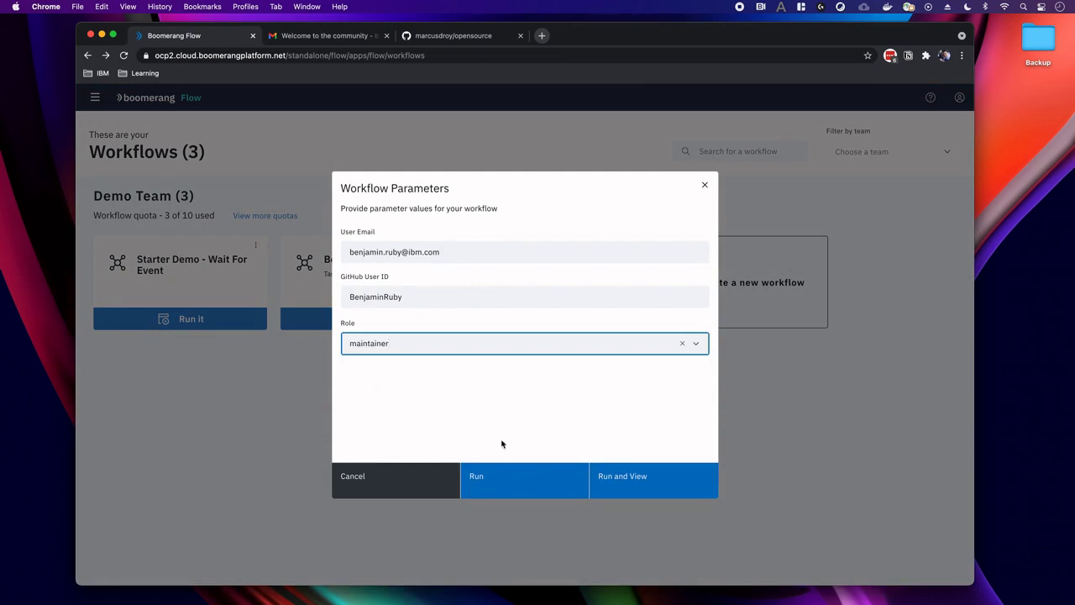
{"action": "left_click", "coordinate": [614, 476]}
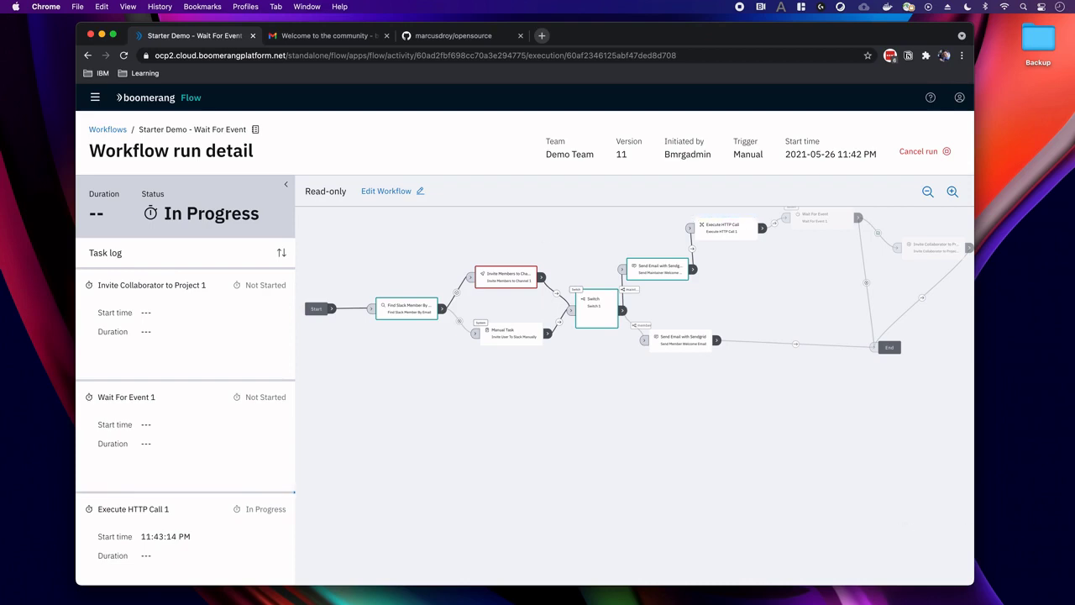
Check the approval service's server log, then pan the run diagram to watch progress.
{"action": "key", "text": "super+Tab"}
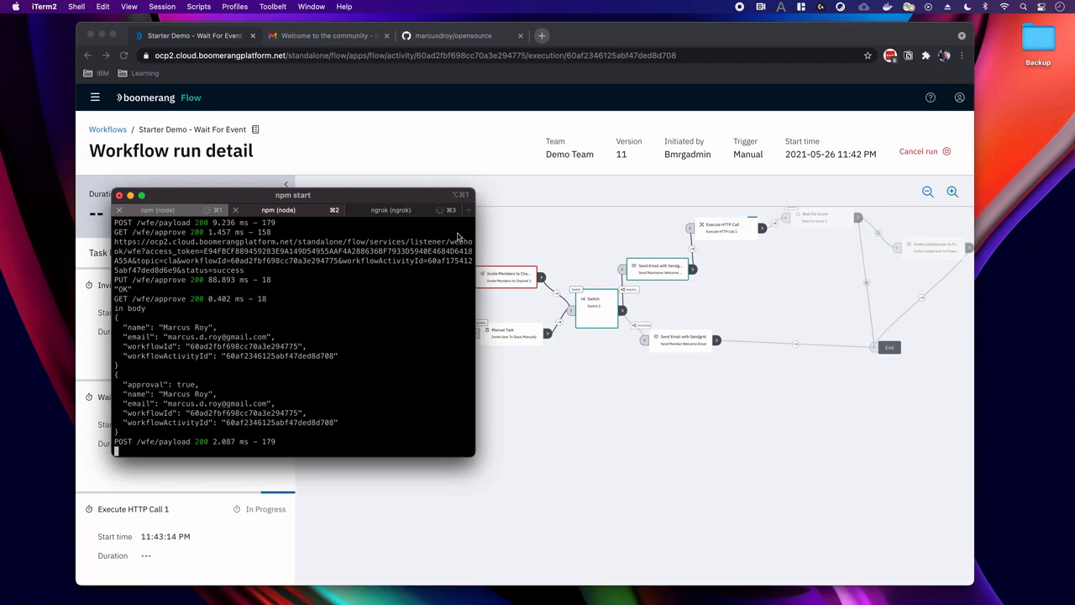
{"action": "key", "text": "super+m"}
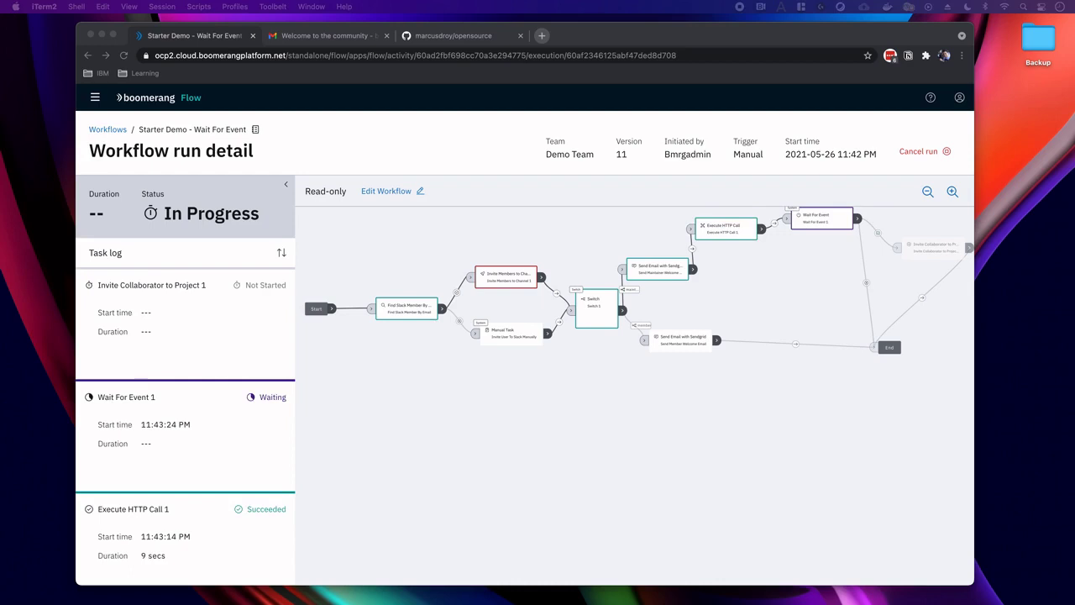
{"action": "left_click", "coordinate": [800, 284]}
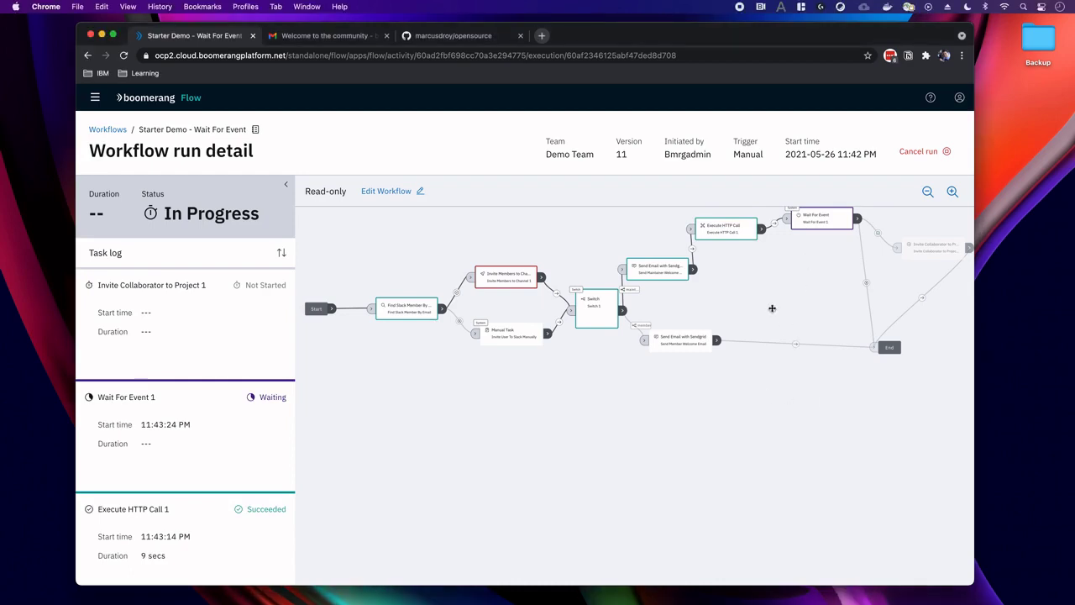
{"action": "left_click_drag", "start_coordinate": [772, 308], "coordinate": [765, 351]}
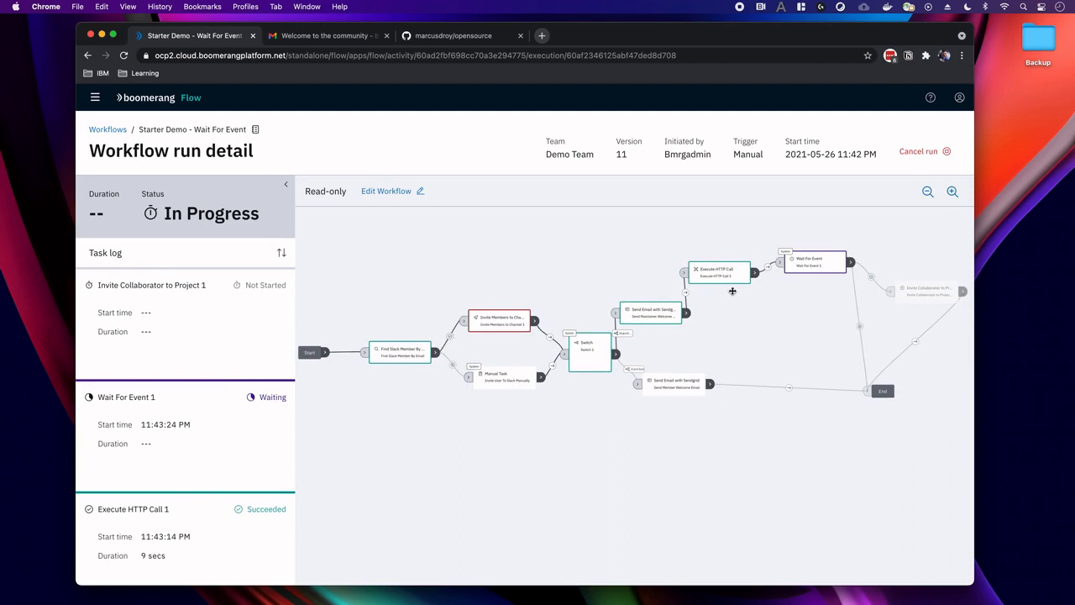
{"action": "left_click_drag", "start_coordinate": [322, 31], "coordinate": [321, 31]}
In Gmail, refresh the inbox and open the new 'Welcome to the project' email.
{"action": "left_click", "coordinate": [323, 35]}
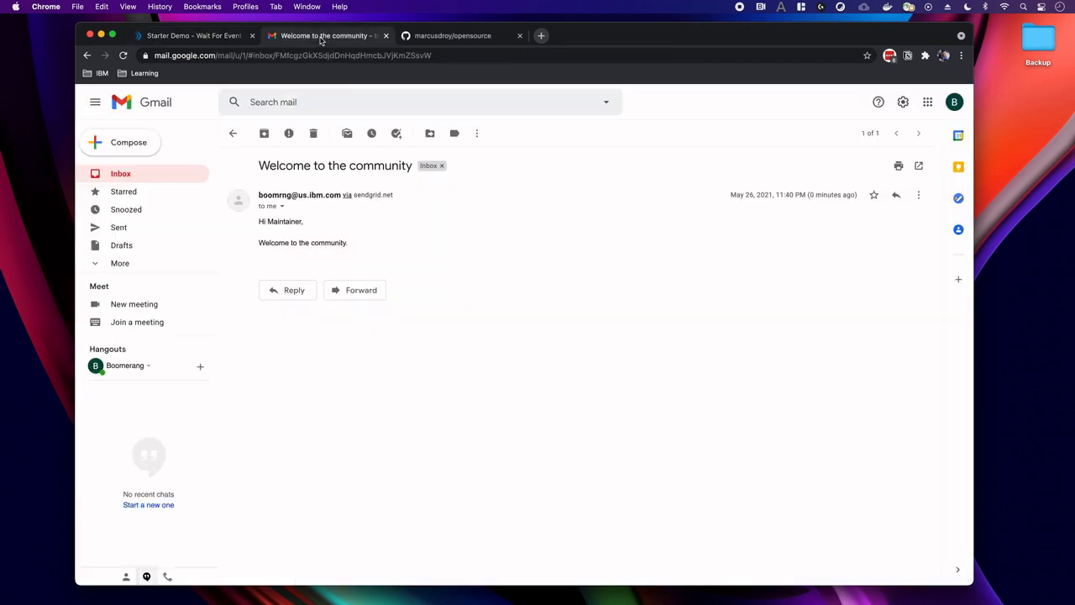
{"action": "left_click", "coordinate": [146, 177]}
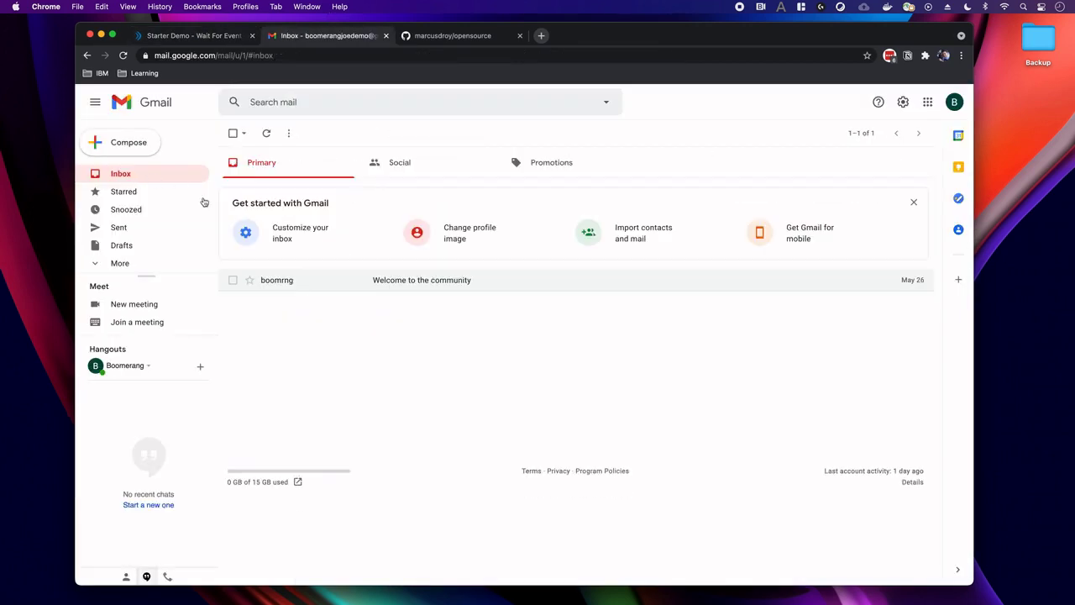
{"action": "left_click", "coordinate": [137, 175]}
{"action": "left_click", "coordinate": [372, 282]}
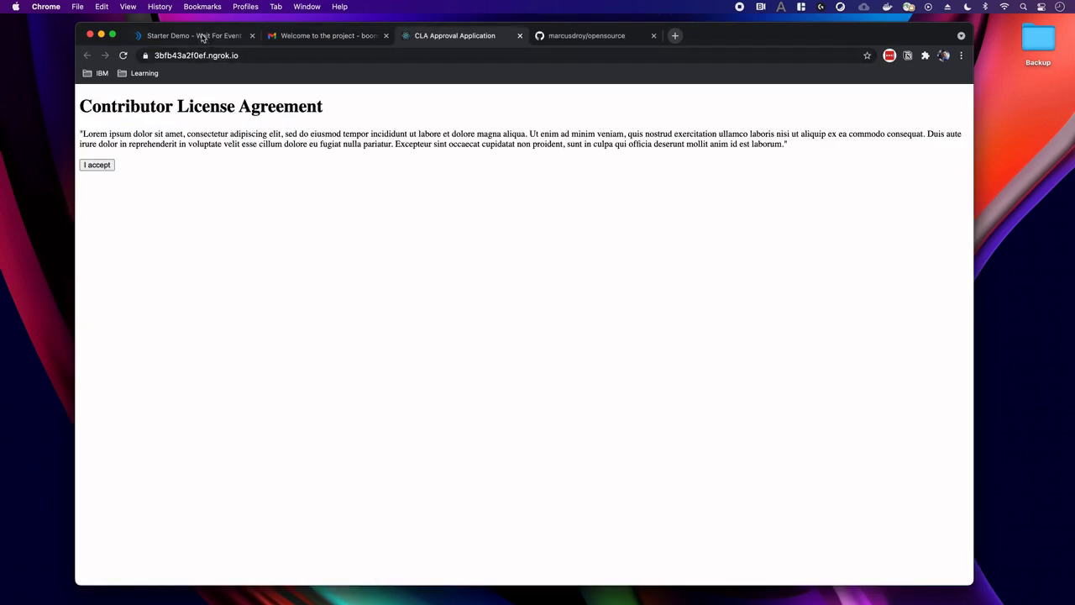
Move the Starter Demo run into its own narrower window showing Wait For Event.
{"action": "left_click", "coordinate": [204, 37]}
{"action": "left_click_drag", "start_coordinate": [204, 36], "coordinate": [210, 113]}
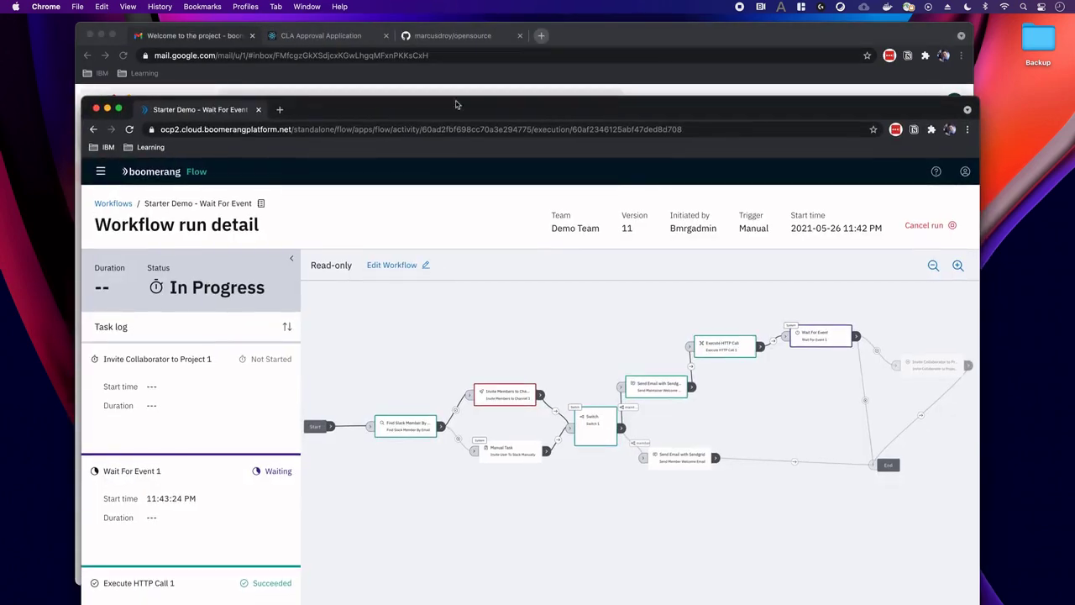
{"action": "left_click_drag", "start_coordinate": [978, 95], "coordinate": [625, 90]}
{"action": "left_click_drag", "start_coordinate": [479, 319], "coordinate": [367, 317]}
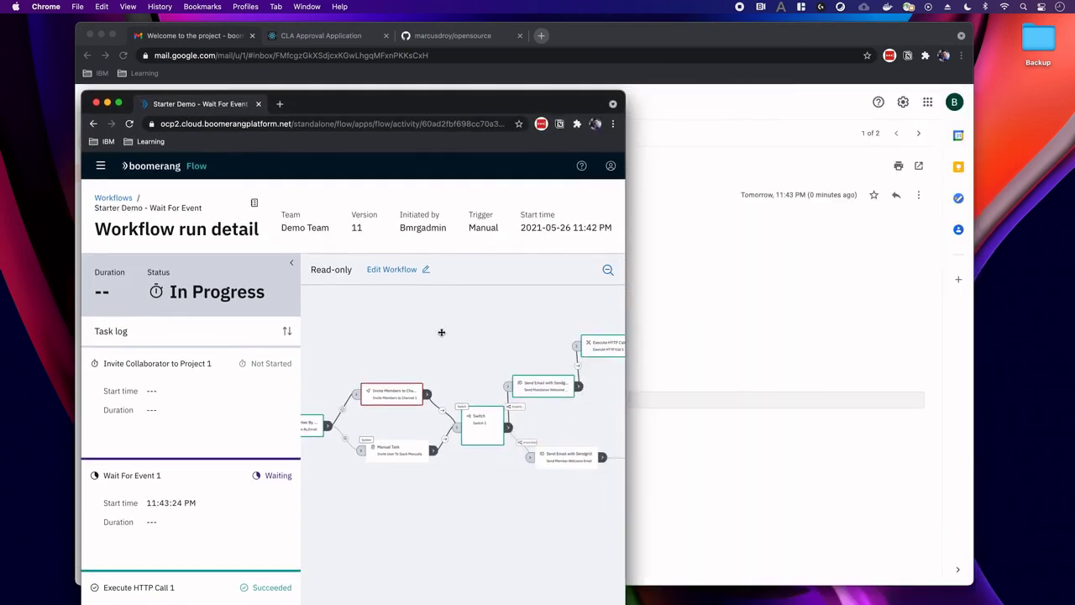
{"action": "left_click_drag", "start_coordinate": [432, 331], "coordinate": [339, 351]}
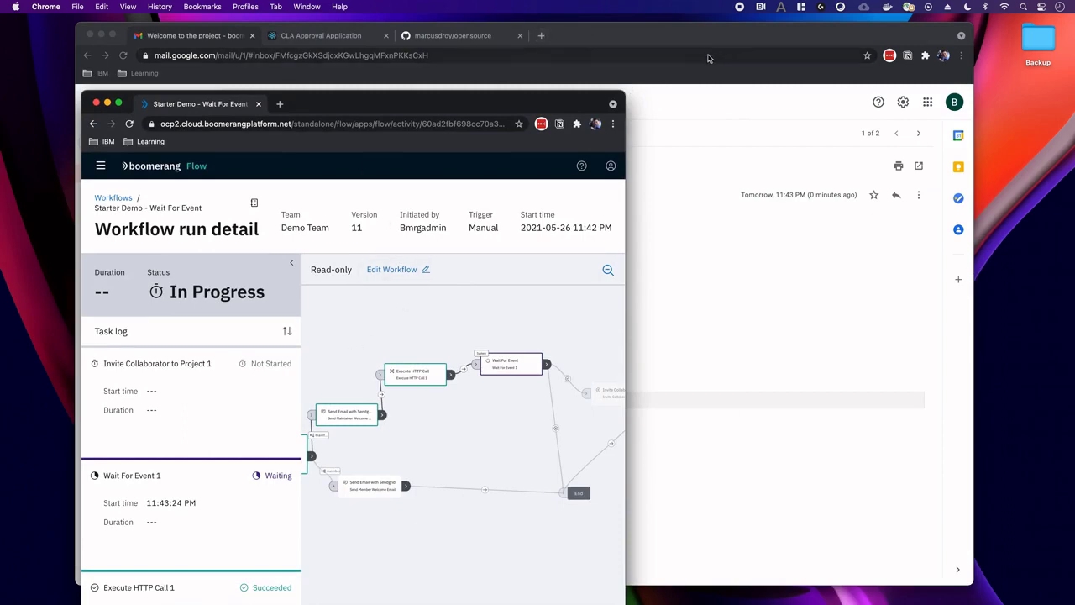
Open the Contributor License Agreement from the email and accept it.
{"action": "left_click", "coordinate": [667, 43]}
{"action": "left_click_drag", "start_coordinate": [667, 43], "coordinate": [812, 65]}
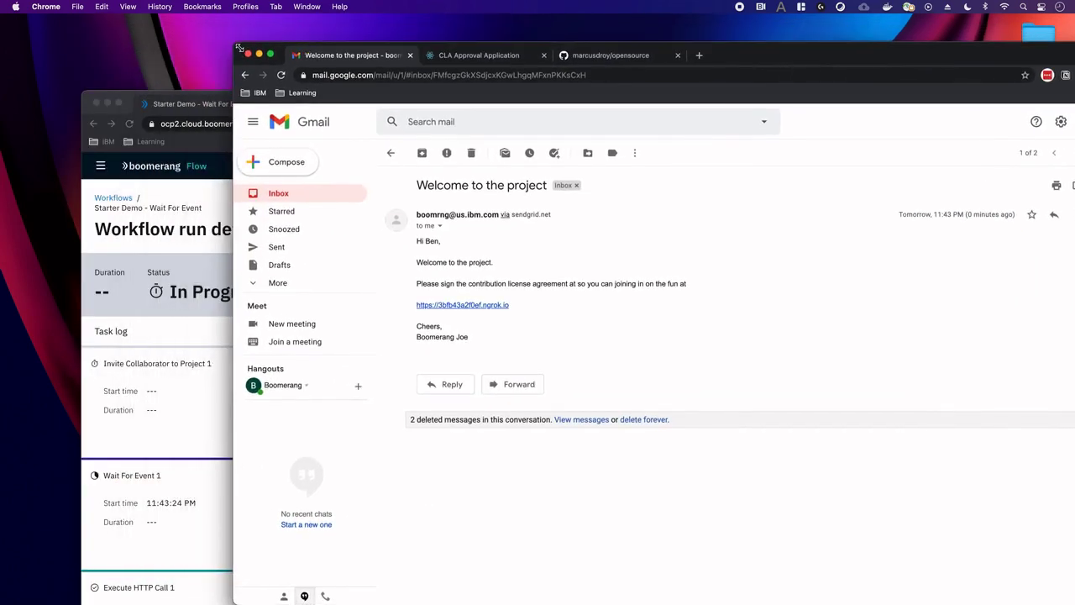
{"action": "left_click_drag", "start_coordinate": [242, 48], "coordinate": [403, 75]}
{"action": "left_click", "coordinate": [603, 88]}
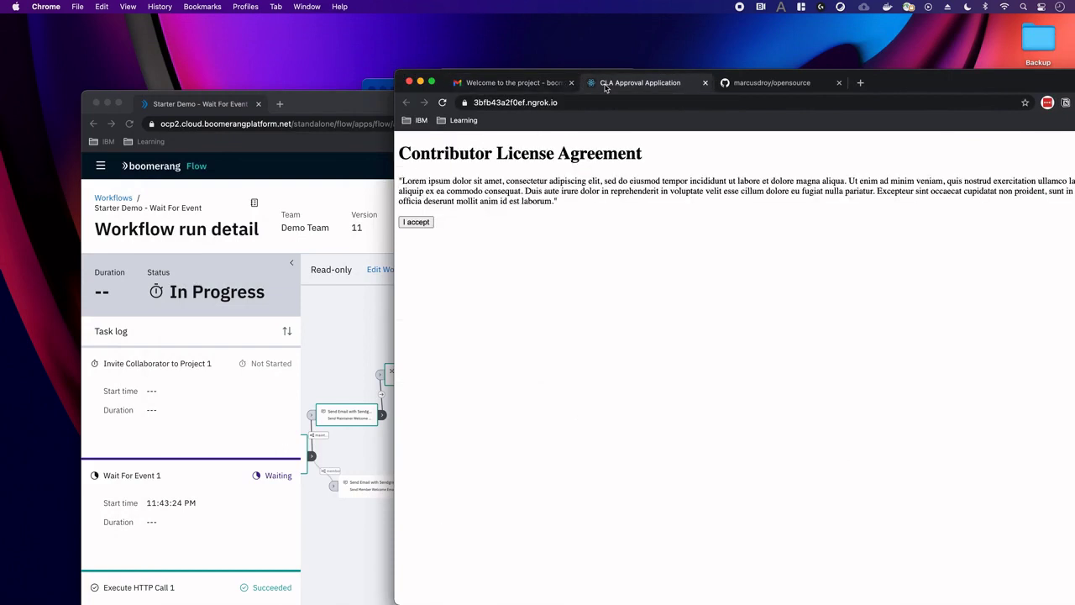
{"action": "left_click", "coordinate": [417, 223]}
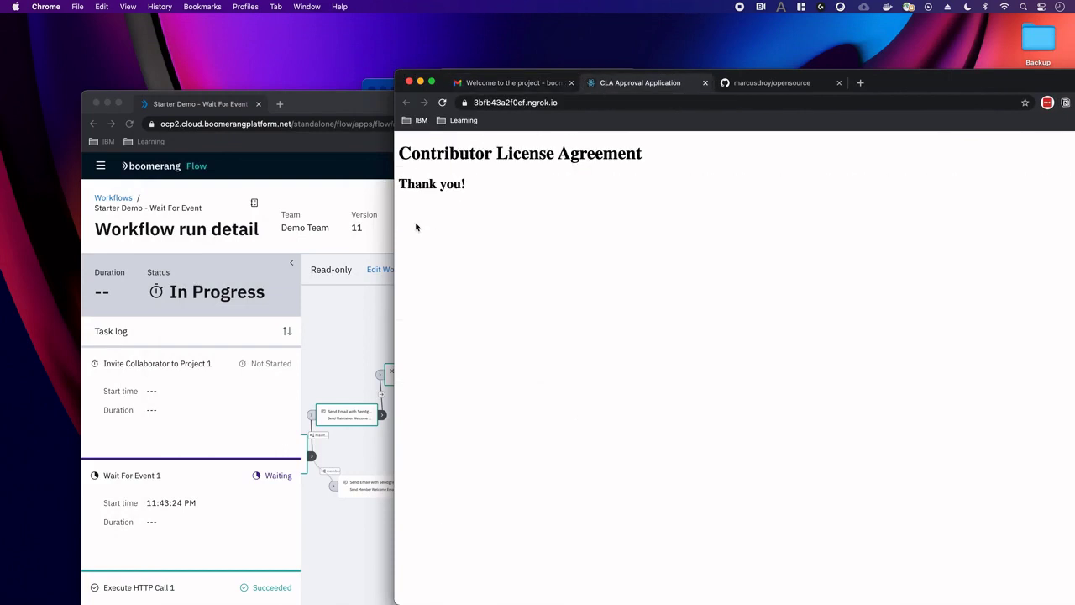
{"action": "left_click", "coordinate": [369, 216]}
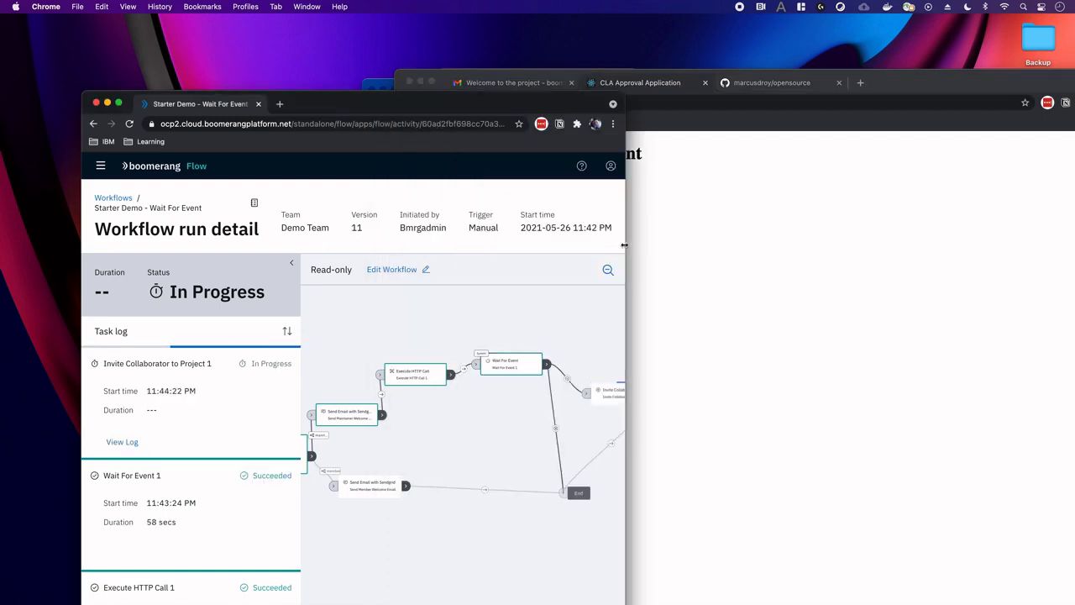
Widen and raise the Boomerang run window, then alternate with the CLA window until the run succeeds.
{"action": "left_click_drag", "start_coordinate": [625, 244], "coordinate": [813, 244]}
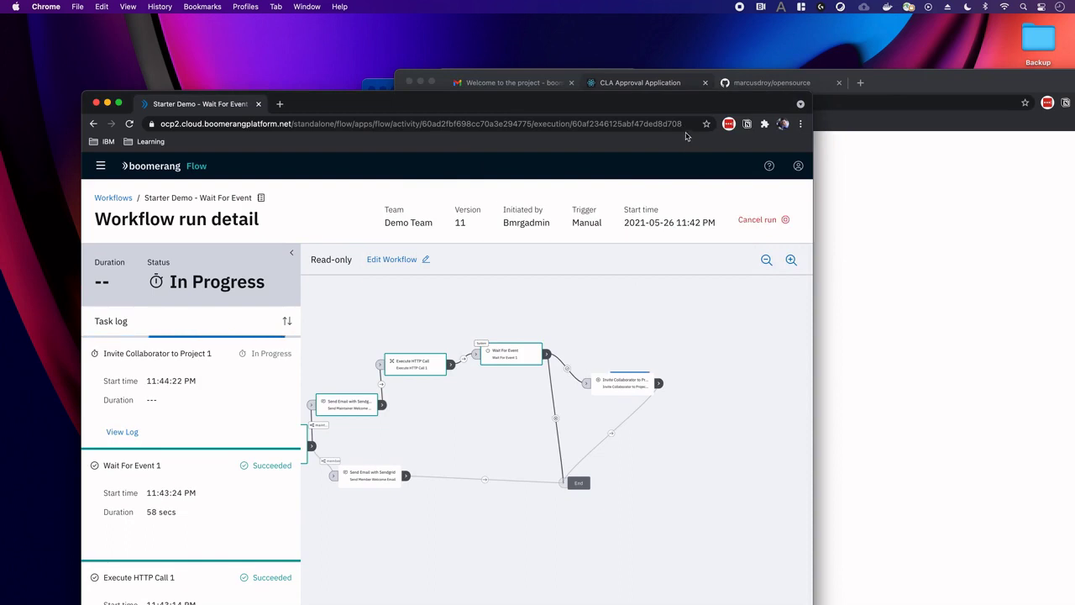
{"action": "left_click_drag", "start_coordinate": [707, 105], "coordinate": [716, 79]}
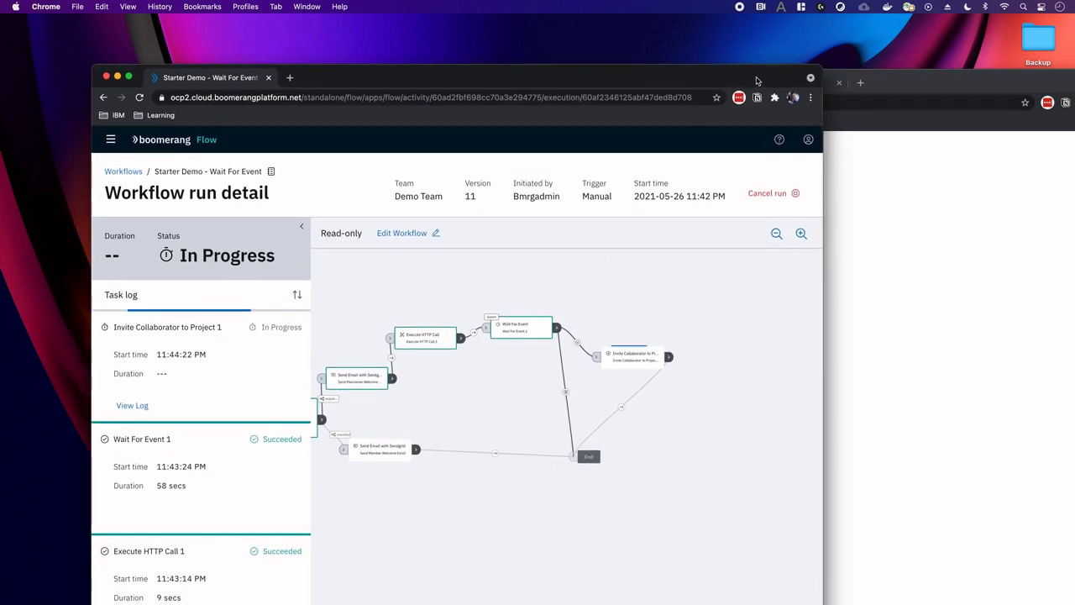
{"action": "left_click", "coordinate": [834, 138]}
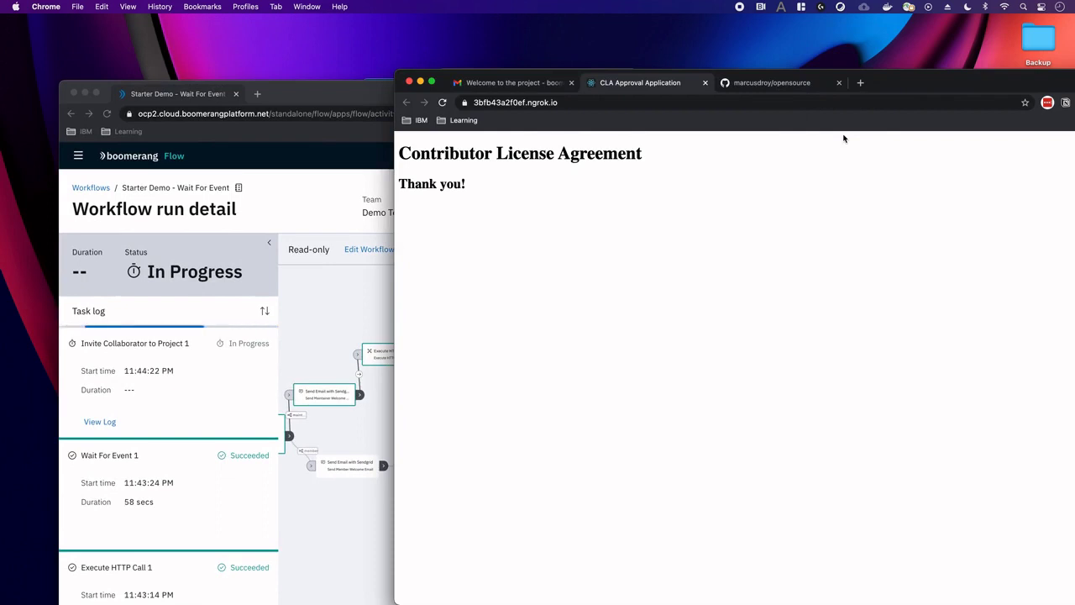
{"action": "left_click", "coordinate": [362, 286]}
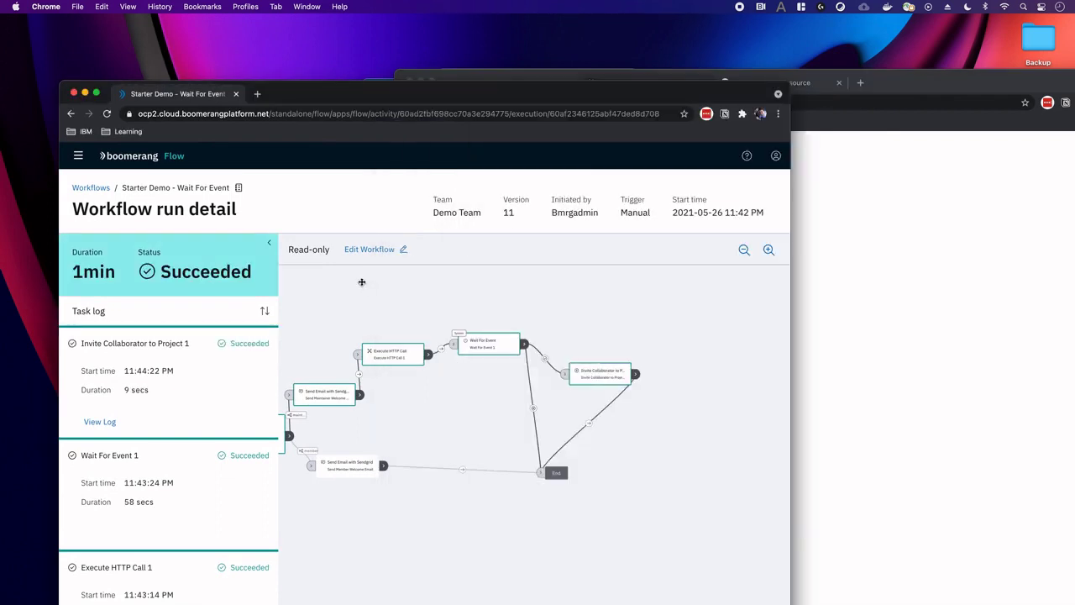
{"action": "left_click", "coordinate": [850, 267]}
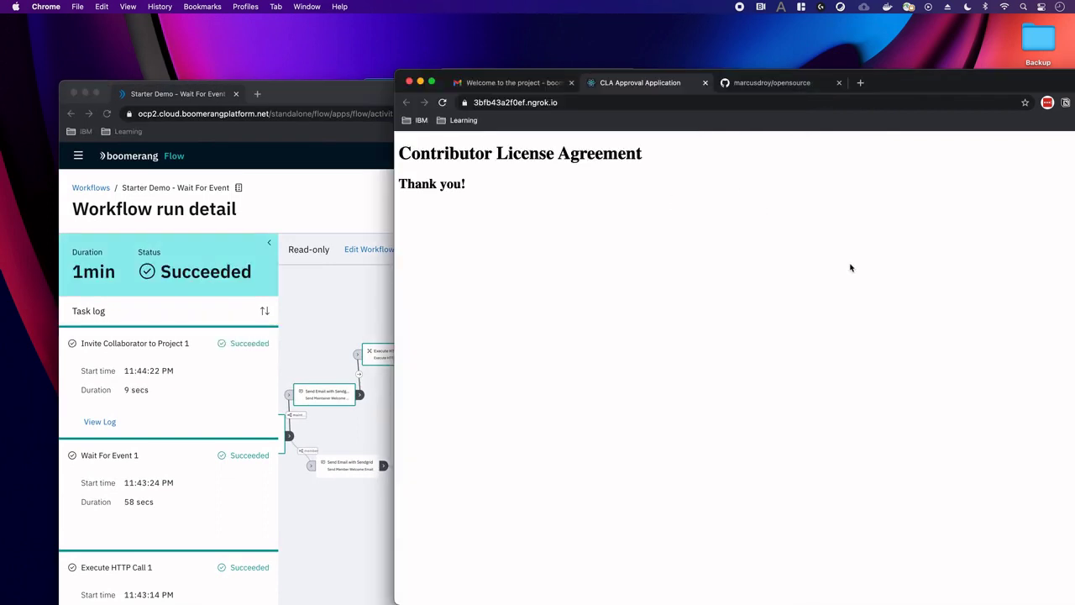
{"action": "left_click", "coordinate": [771, 83]}
{"action": "left_click_drag", "start_coordinate": [871, 86], "coordinate": [710, 52]}
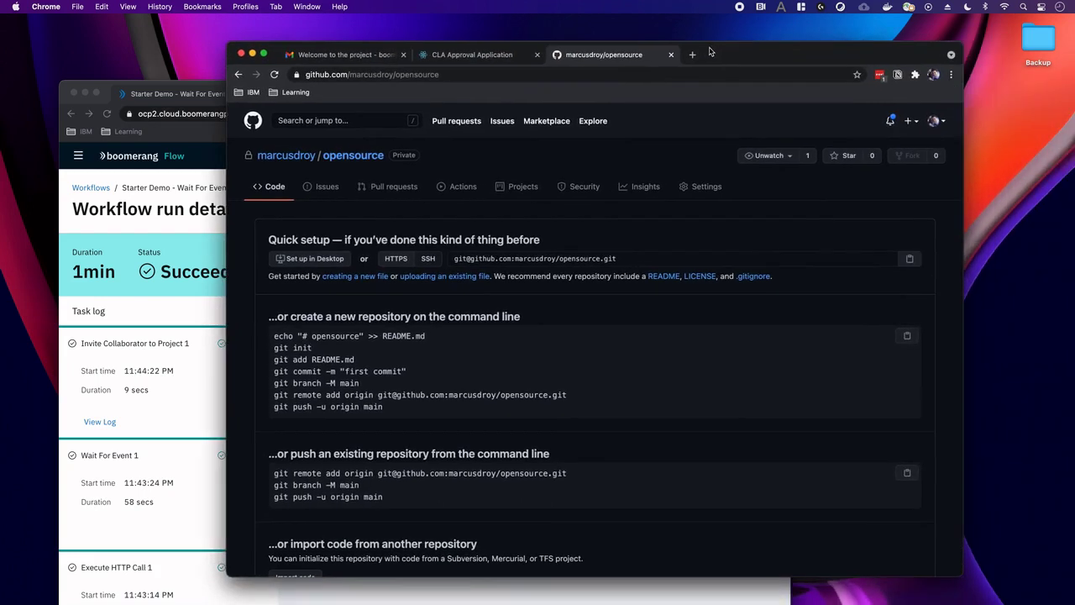
{"action": "left_click", "coordinate": [704, 186]}
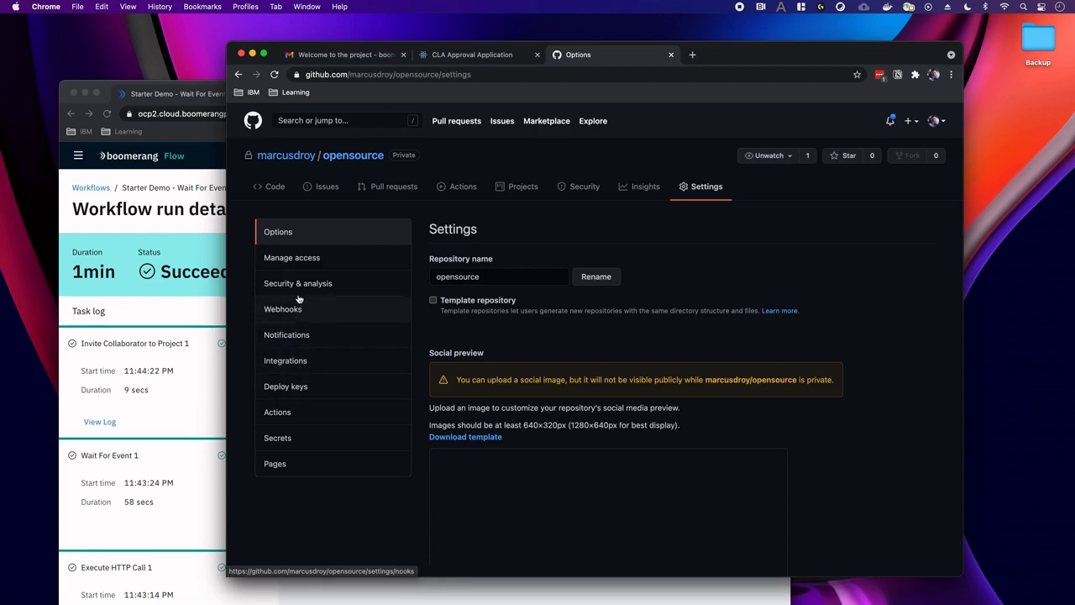
{"action": "left_click", "coordinate": [286, 266]}
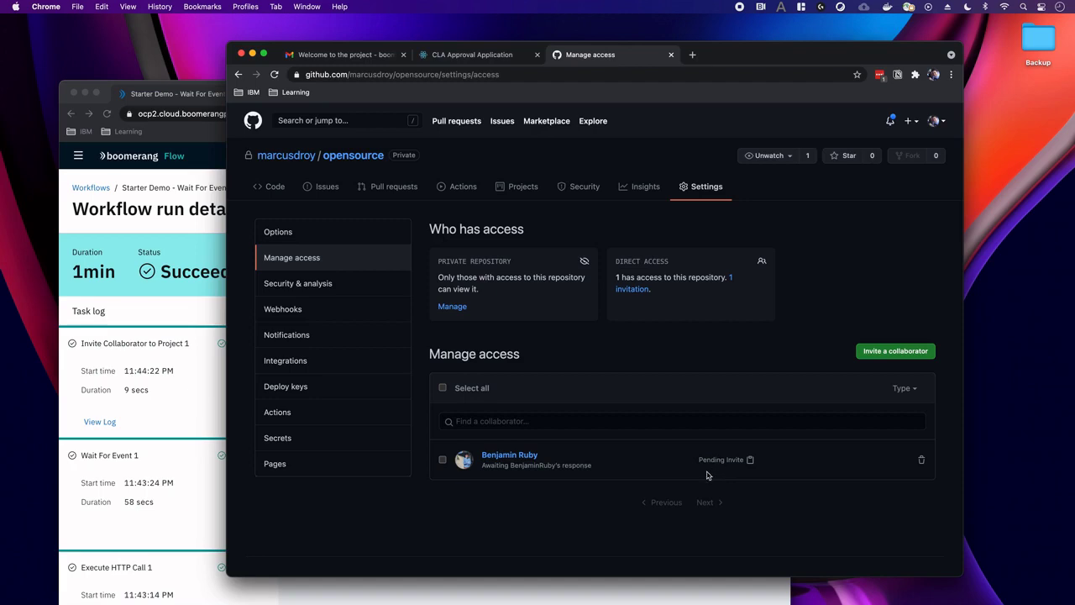
{"action": "left_click", "coordinate": [195, 415]}
{"action": "left_click_drag", "start_coordinate": [698, 97], "coordinate": [847, 52]}
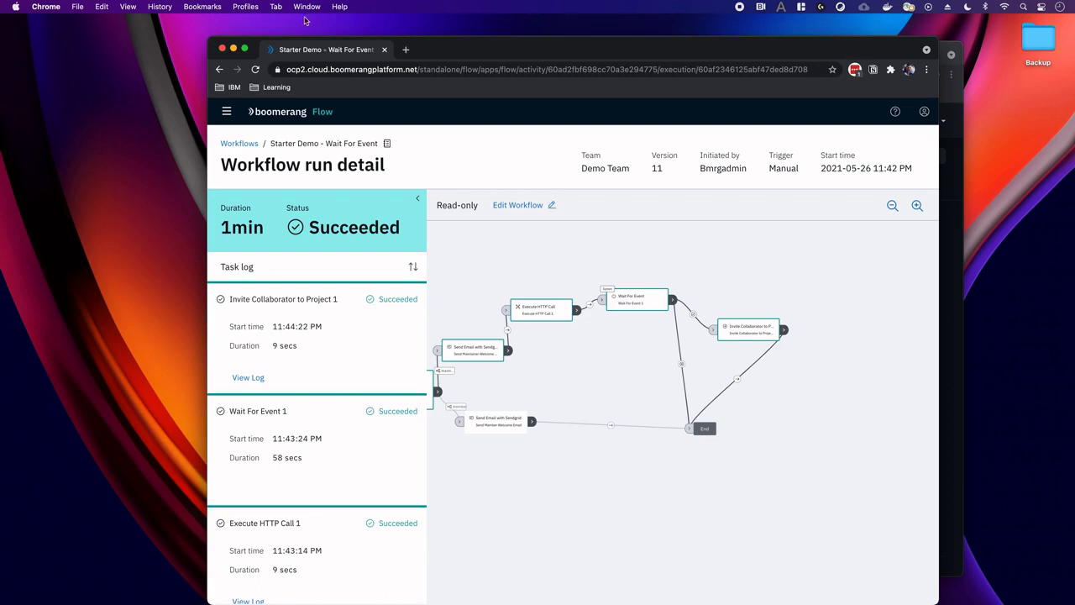
Stretch the Boomerang run window leftward so the whole Starter Demo diagram shows.
{"action": "left_click_drag", "start_coordinate": [205, 38], "coordinate": [108, 39]}
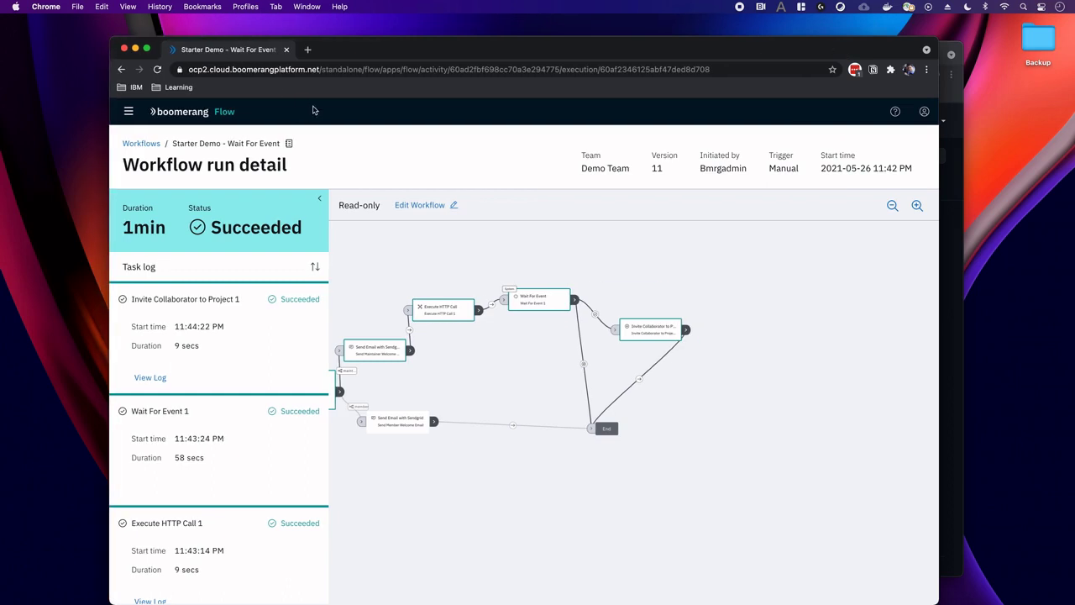